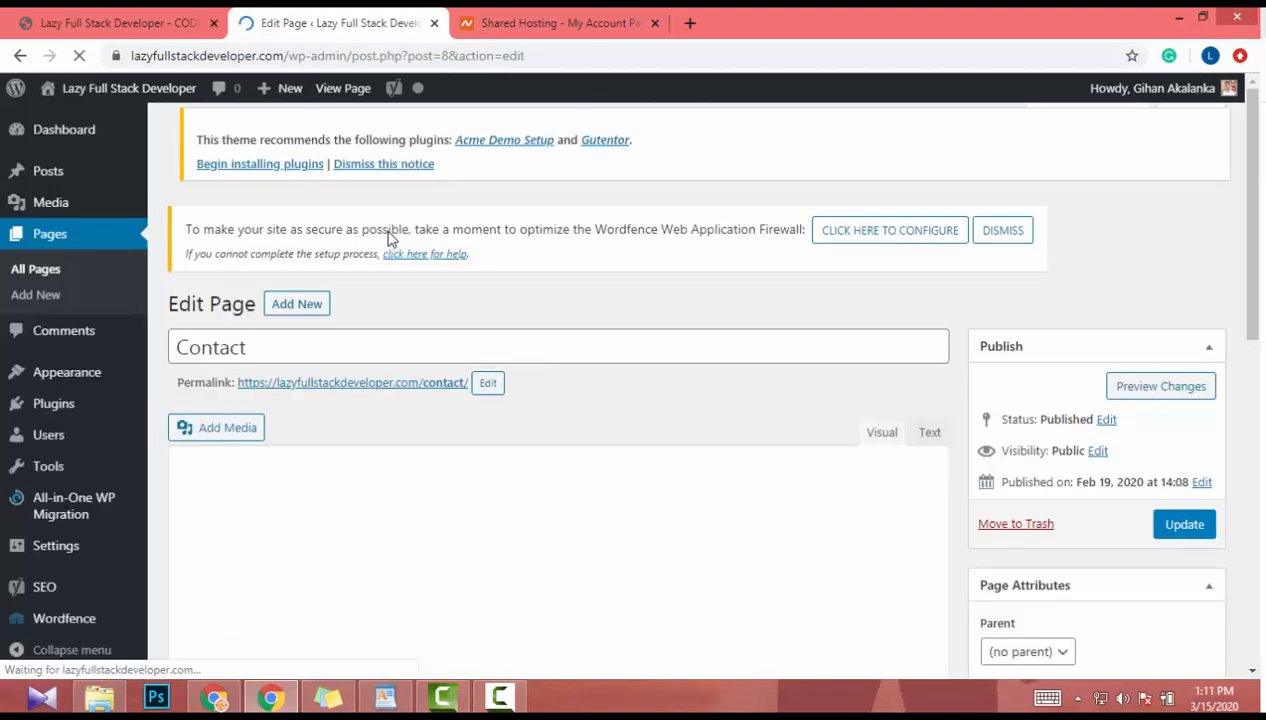
# - Select all the Contact page's placeholder text and start typing the new contact-email sentence
pyautogui.scroll(-2, 390, 236)
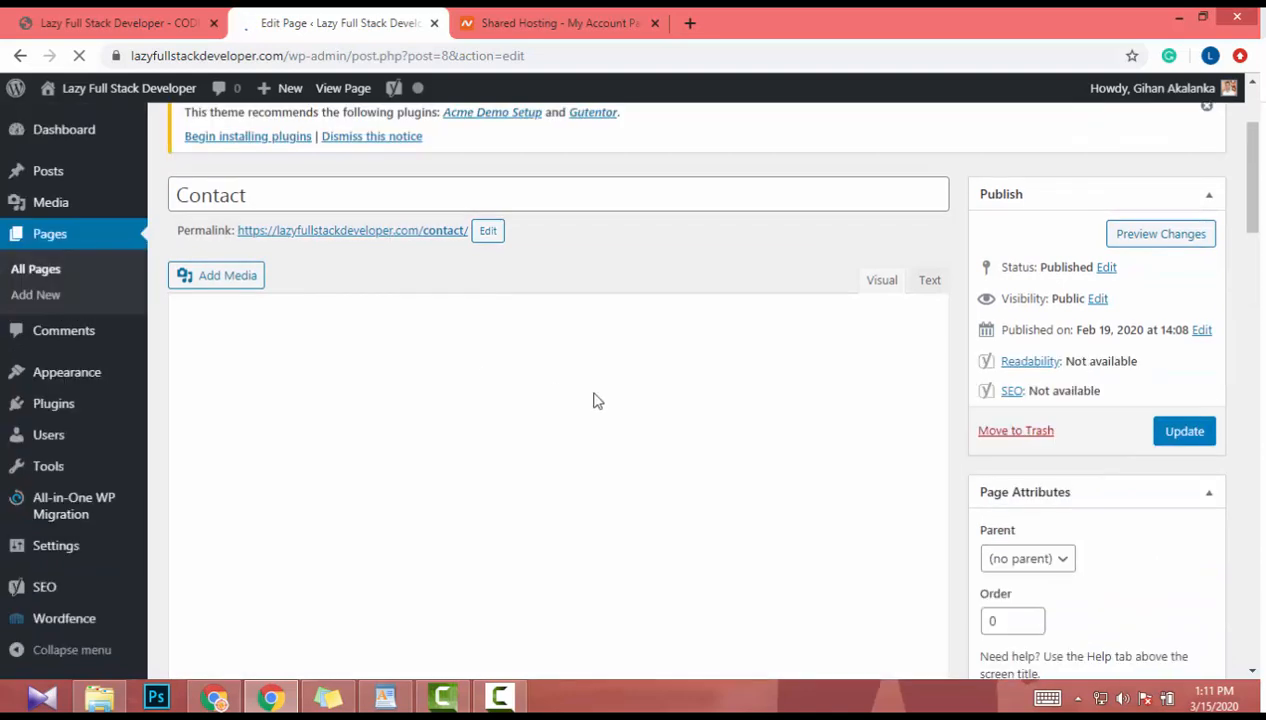
pyautogui.hotkey('ctrl', 'a')
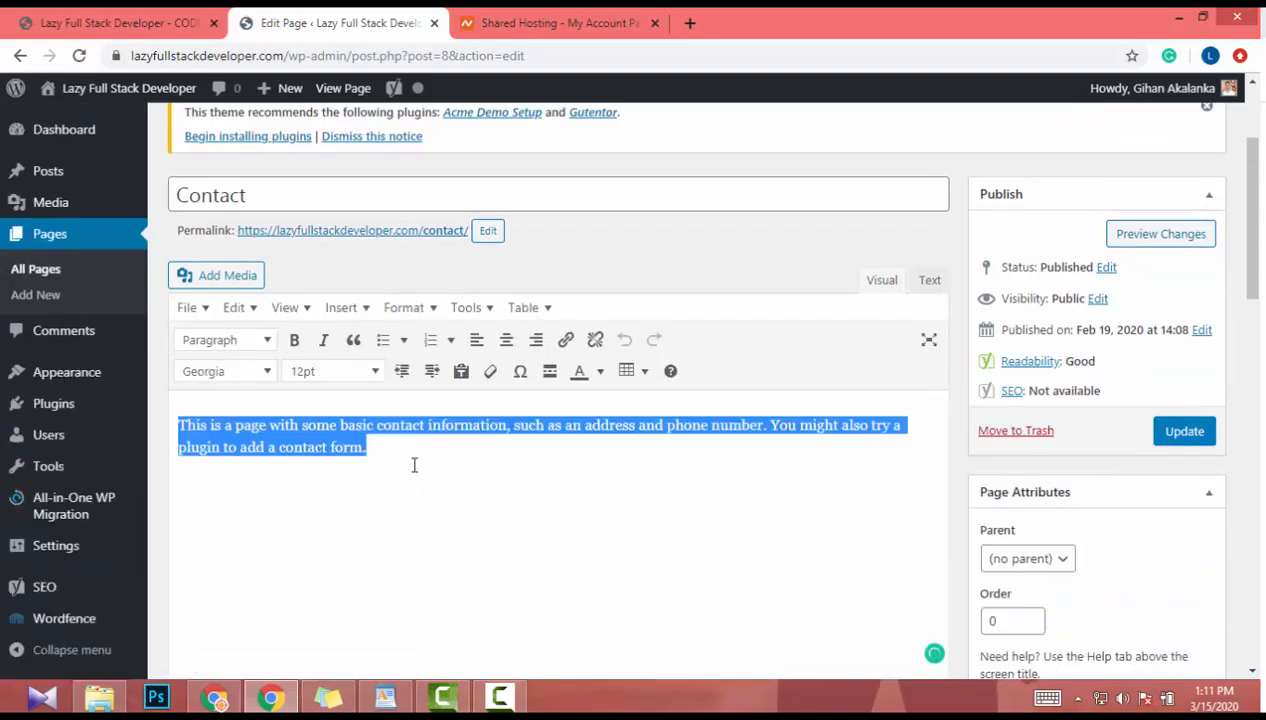
pyautogui.write('You co')
pyautogui.press('BackSpace')
pyautogui.press('BackSpace')
pyautogui.press('BackSpace')
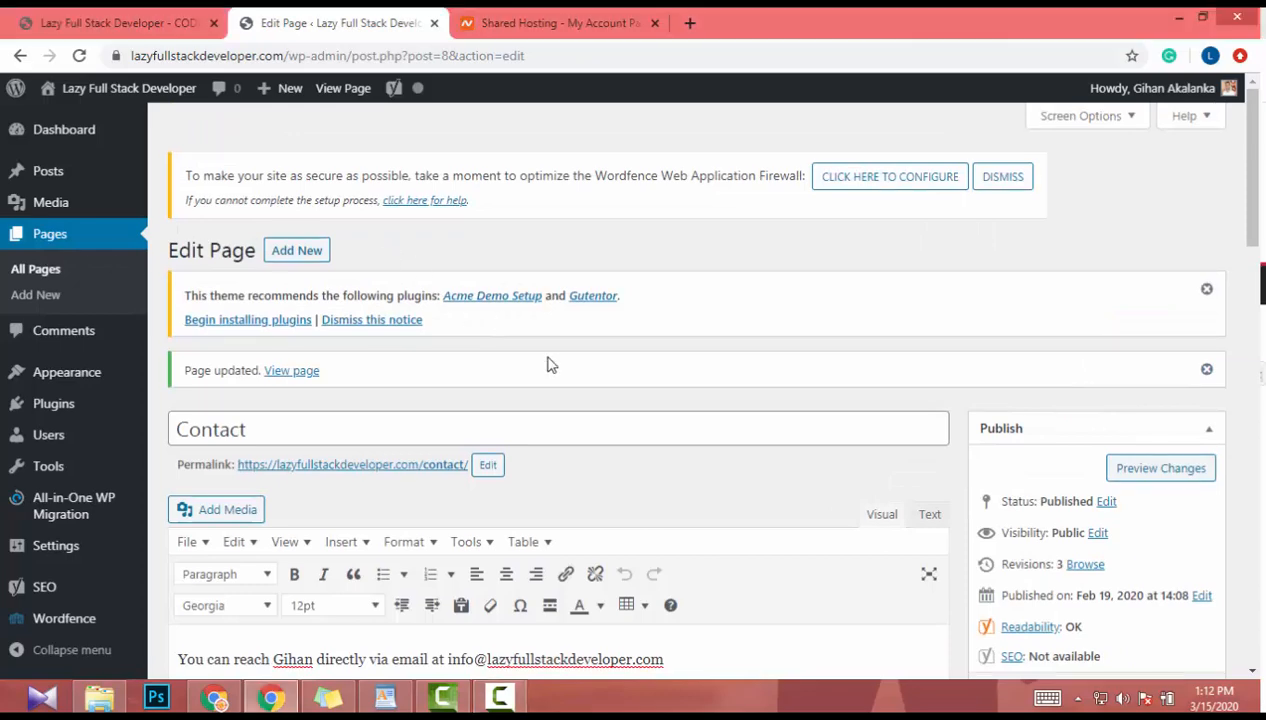
# - Preview the Contact page showing the new contact email sentence, then return to its editor
pyautogui.scroll(-4, 548, 360)
pyautogui.scroll(1, 548, 358)
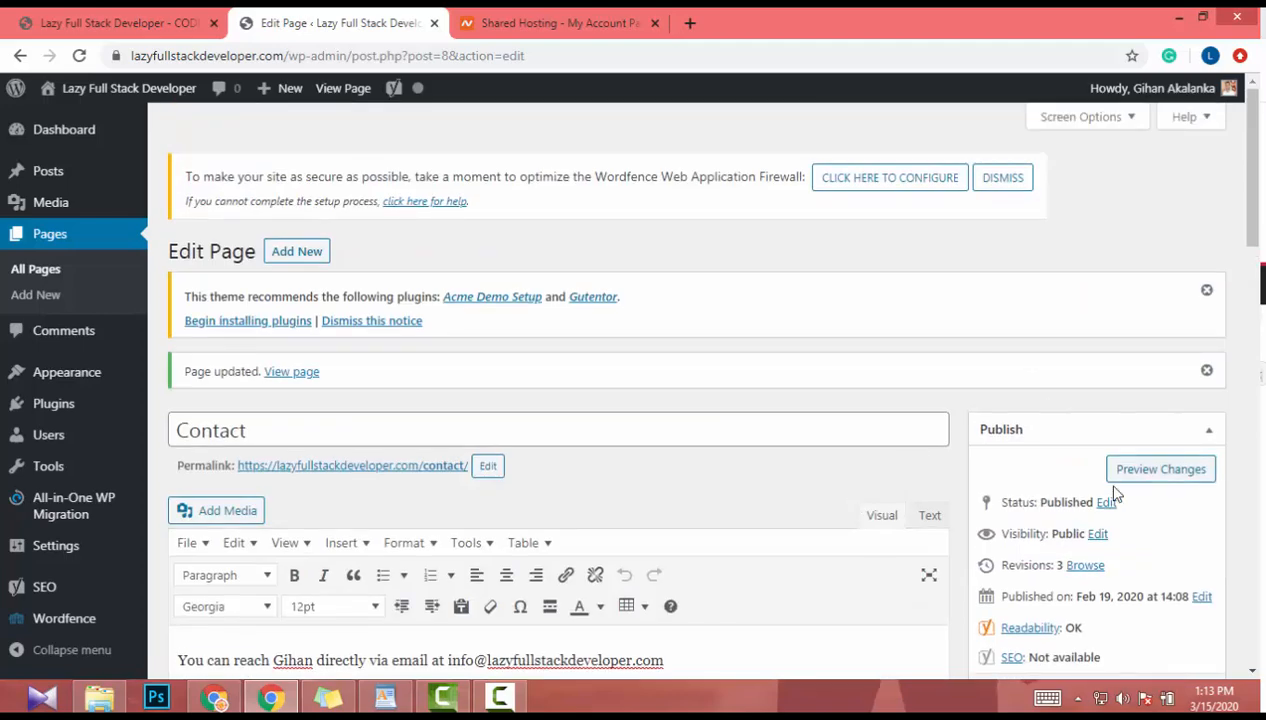
pyautogui.click(1138, 476)
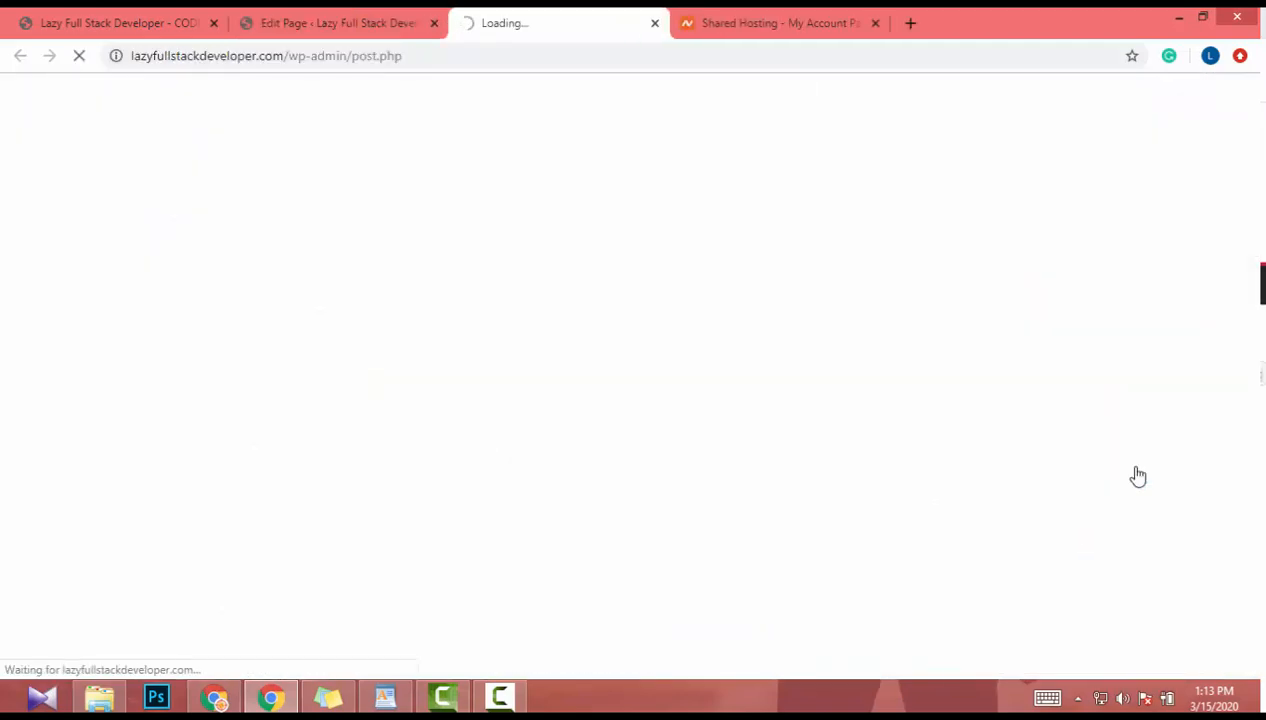
pyautogui.scroll(-1, 300, 420)
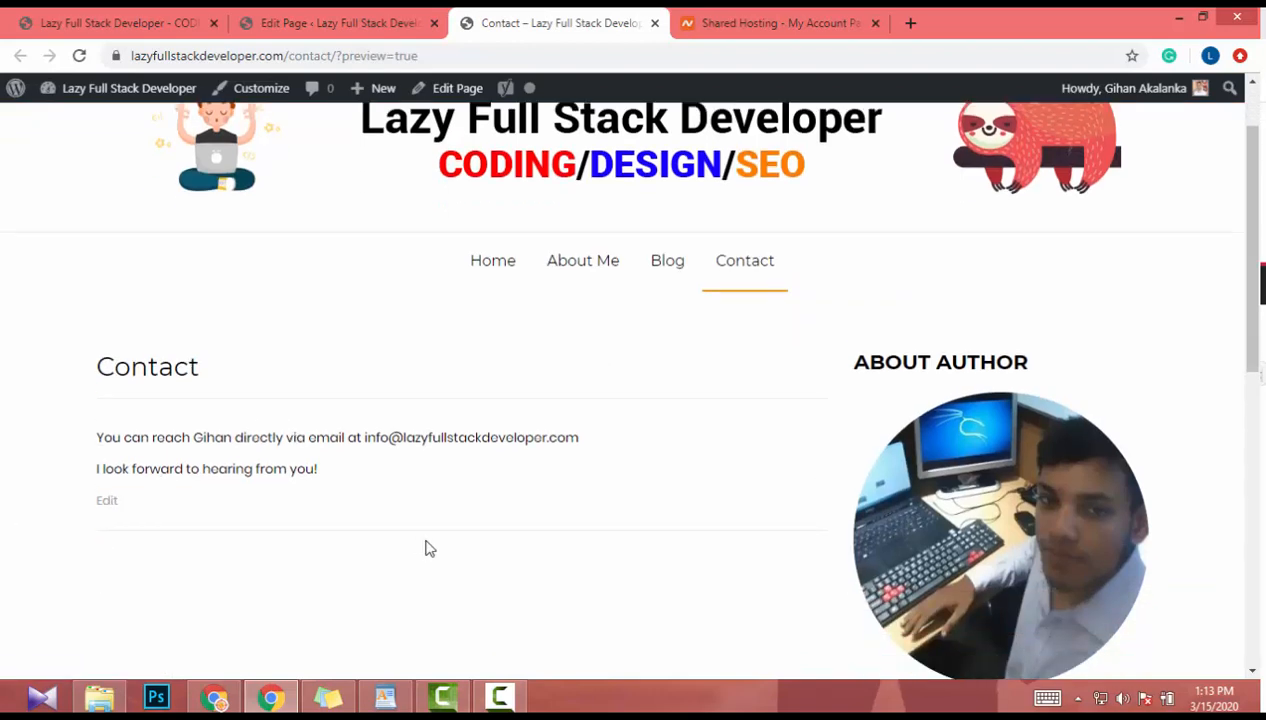
pyautogui.click(327, 20)
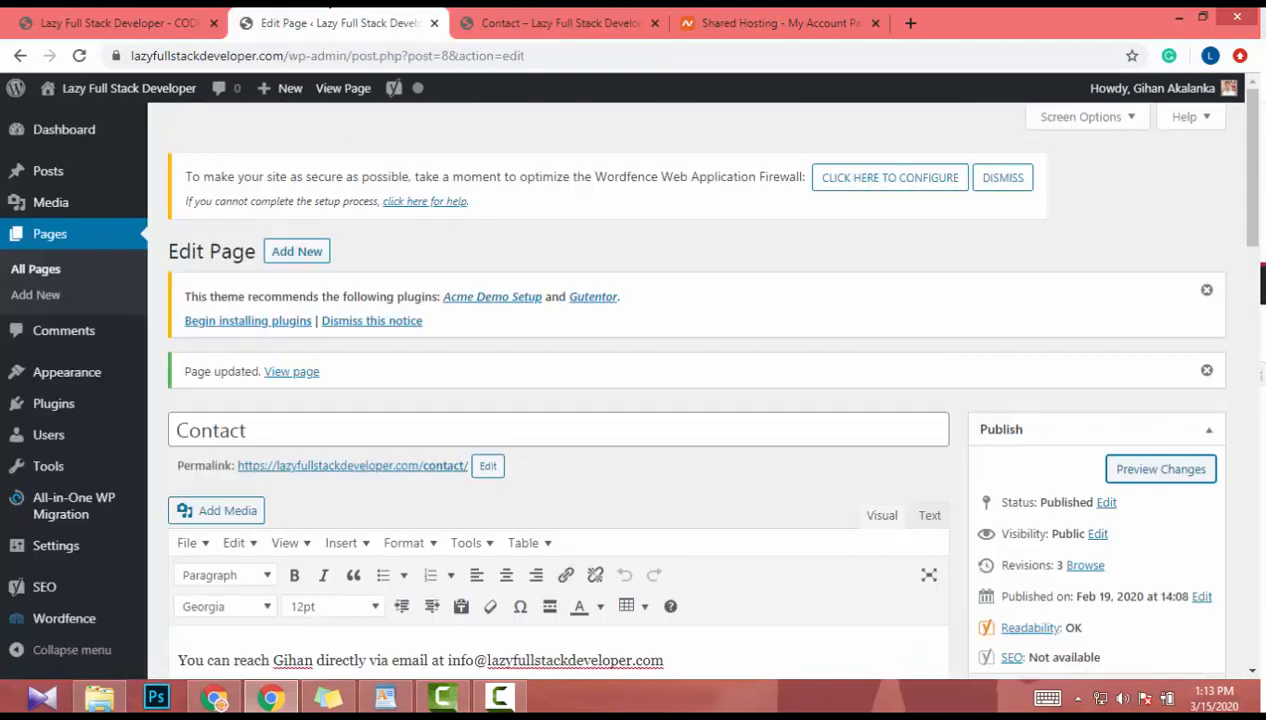
pyautogui.click(560, 22)
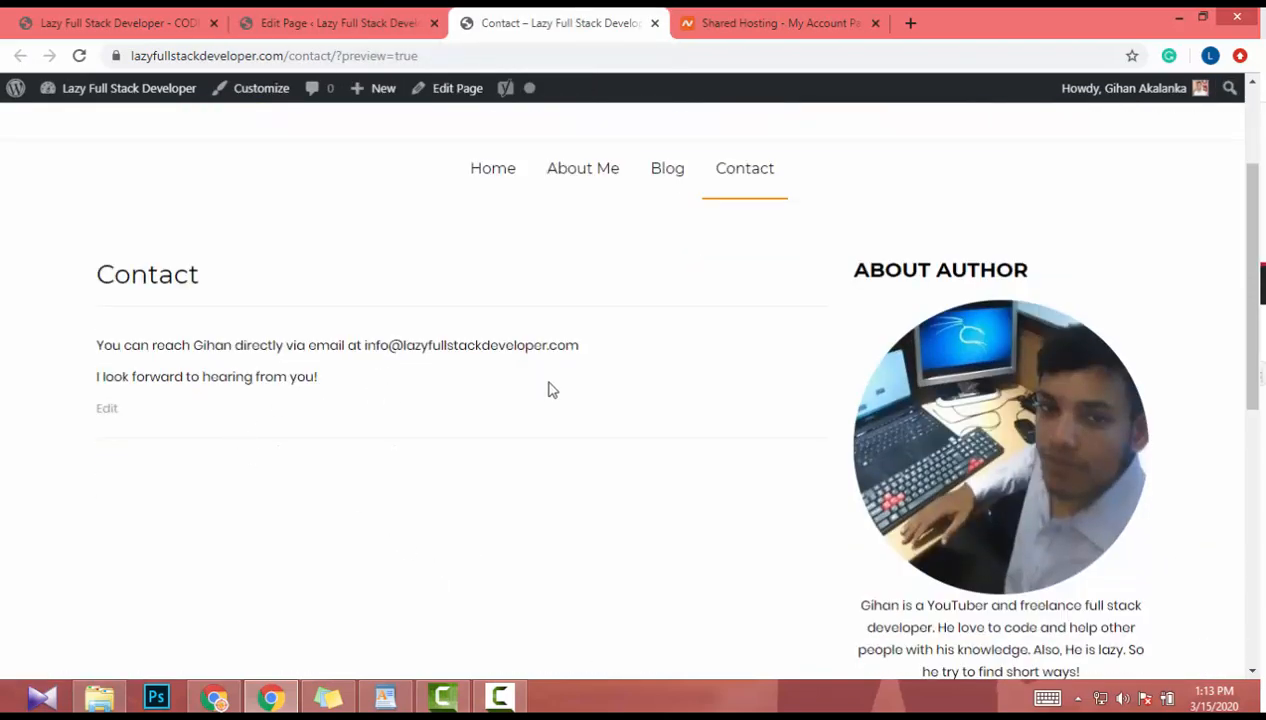
pyautogui.click(326, 18)
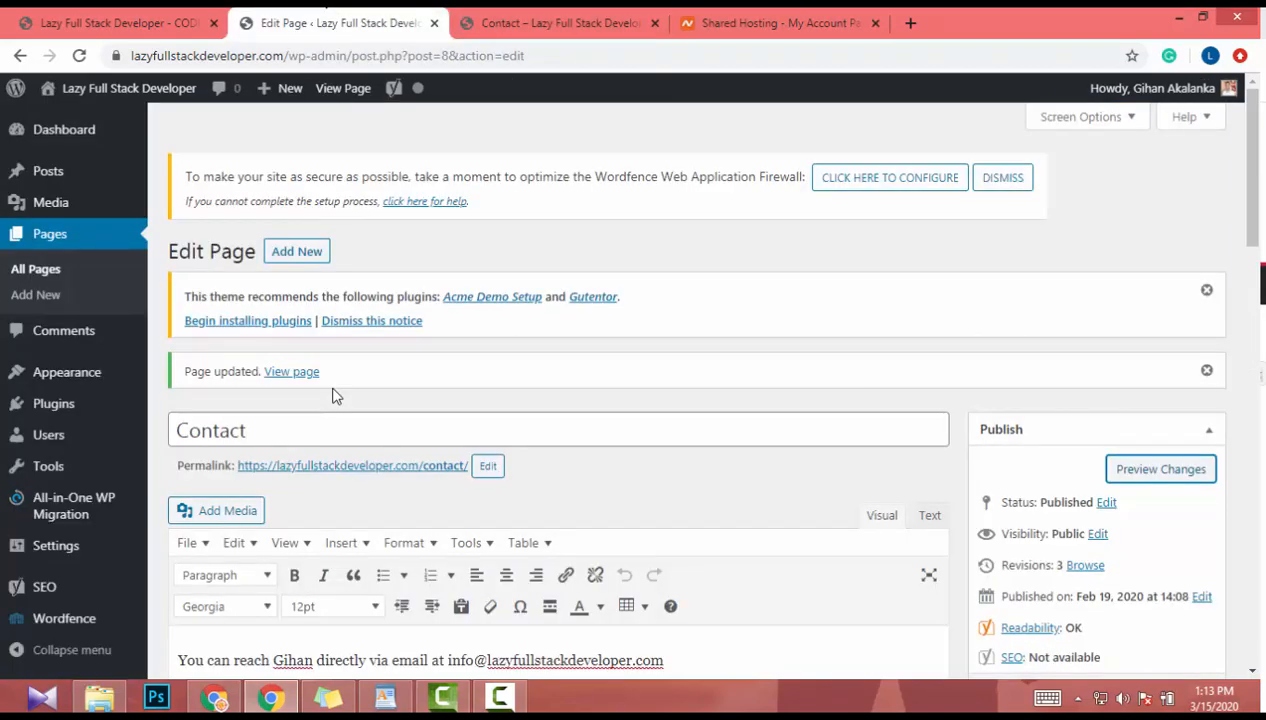
# - Search the plugin directory for 'contact form 7', then install and activate Contact Form 7
pyautogui.click(27, 414)
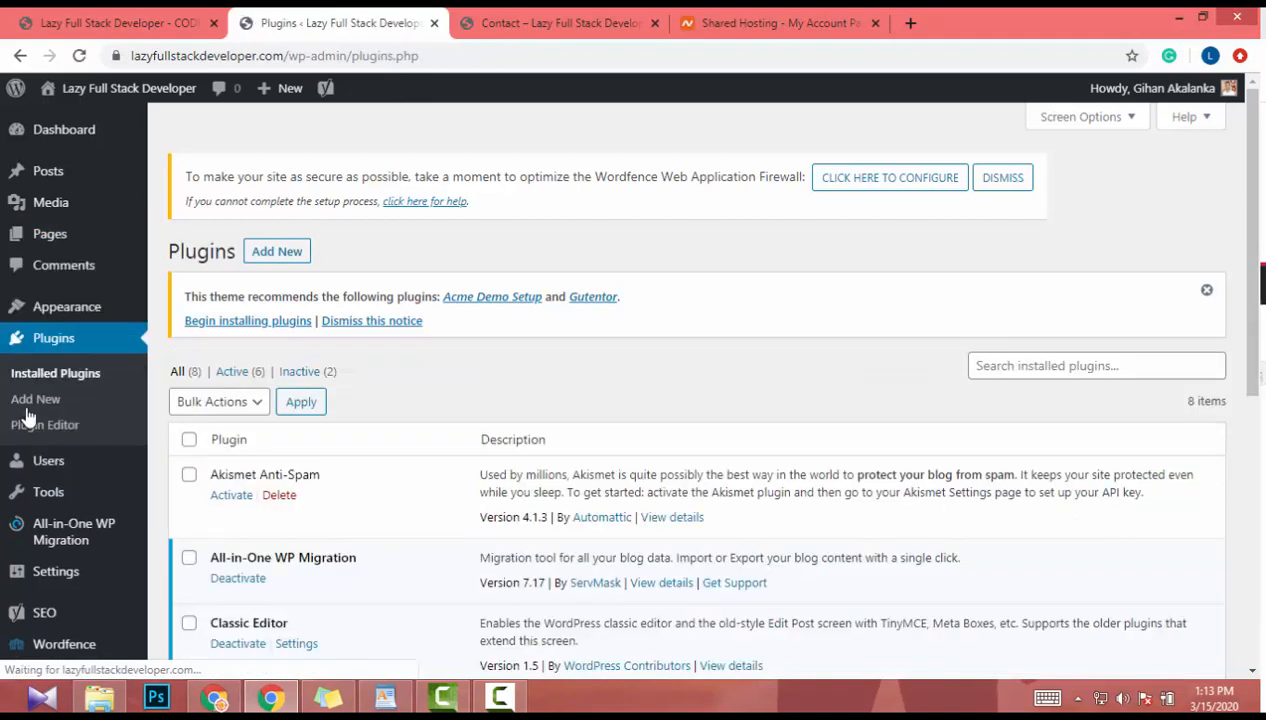
pyautogui.click(1132, 368)
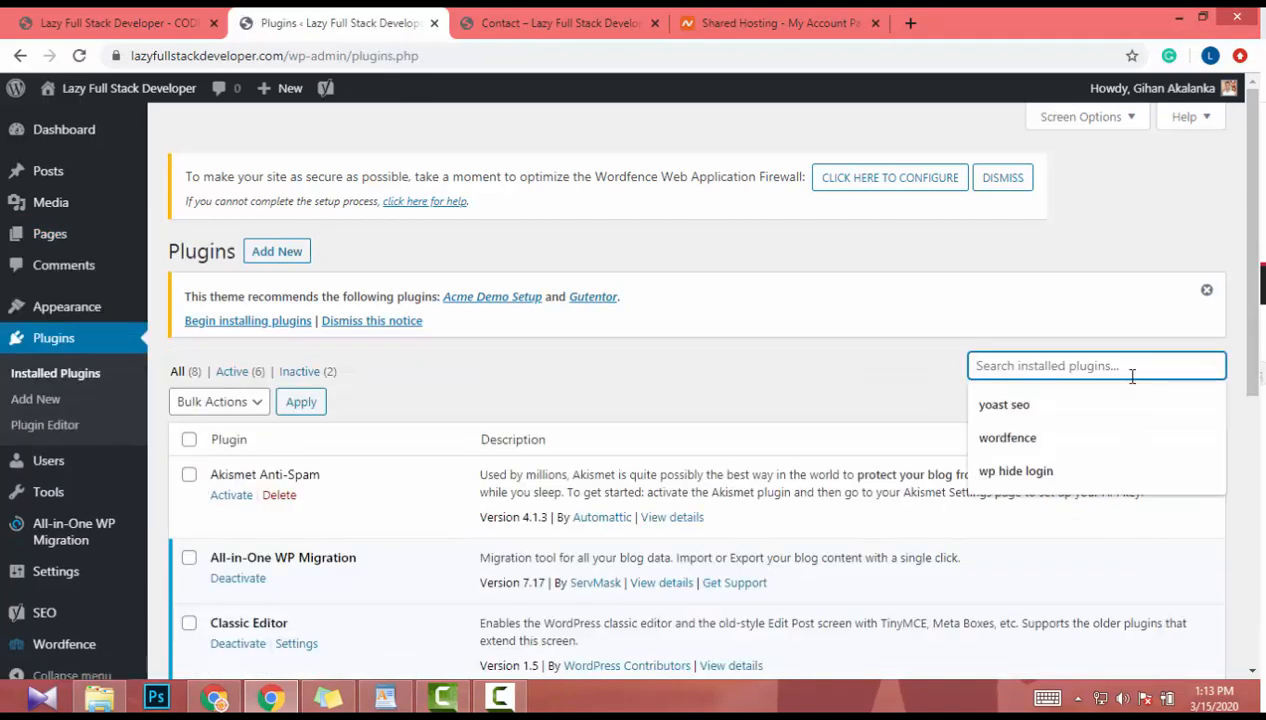
pyautogui.click(266, 256)
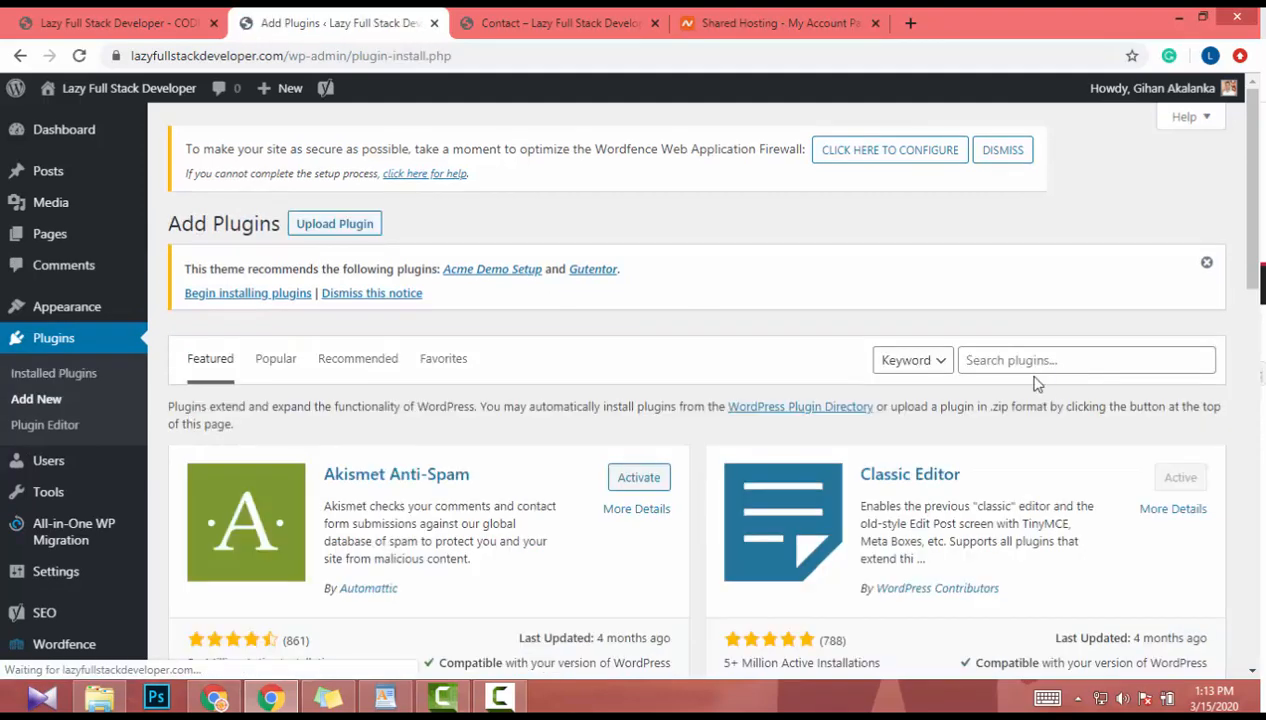
pyautogui.click(1035, 363)
pyautogui.write('co')
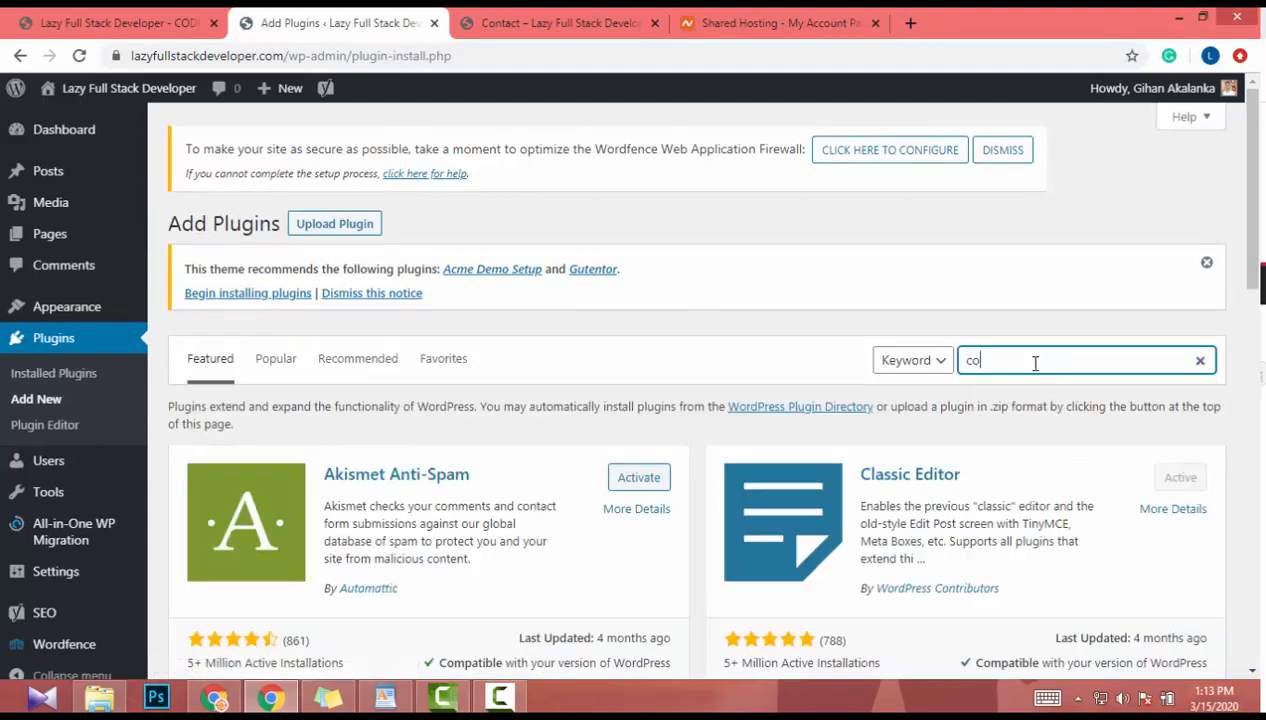
pyautogui.write('ntact form 7')
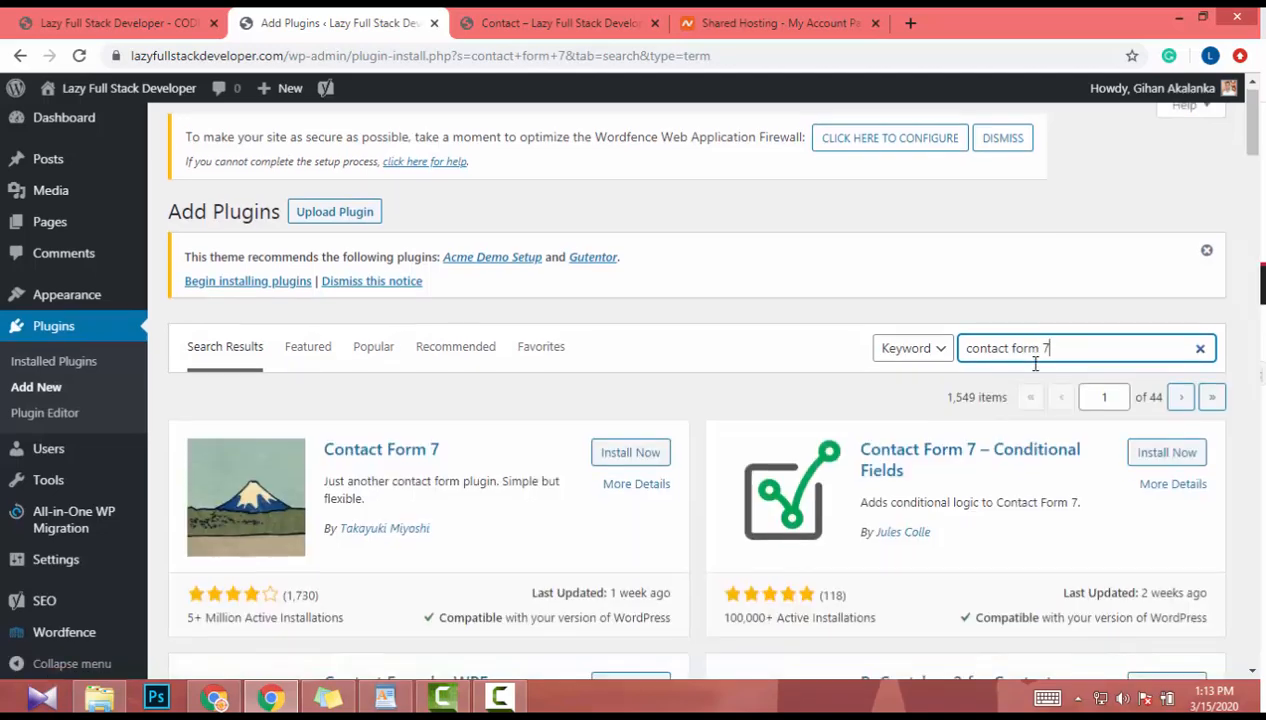
pyautogui.scroll(-3, 1034, 360)
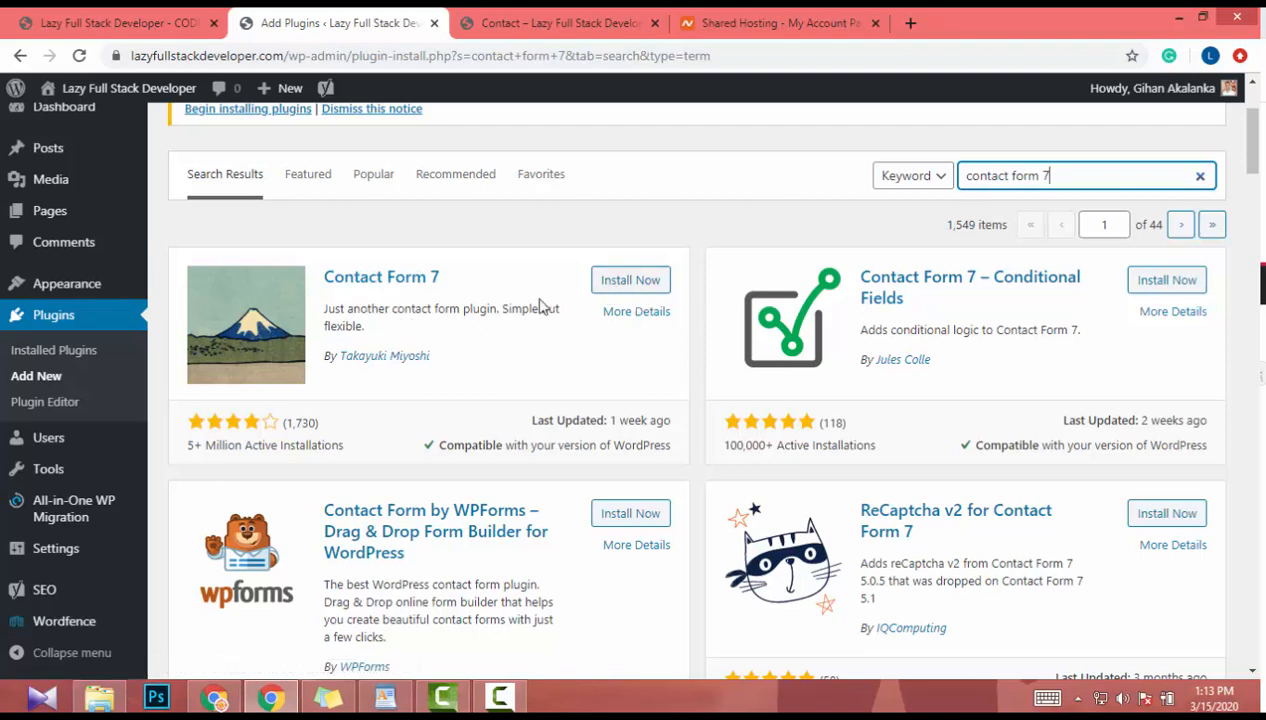
pyautogui.click(631, 290)
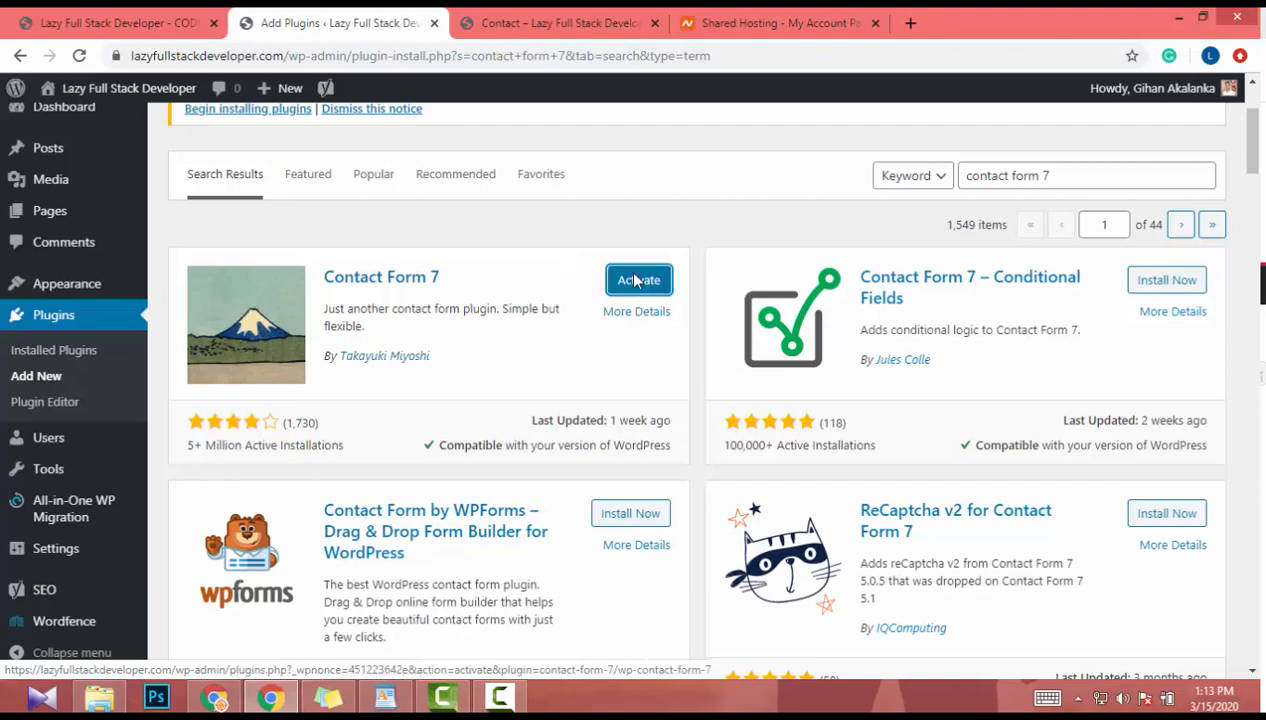
pyautogui.click(635, 281)
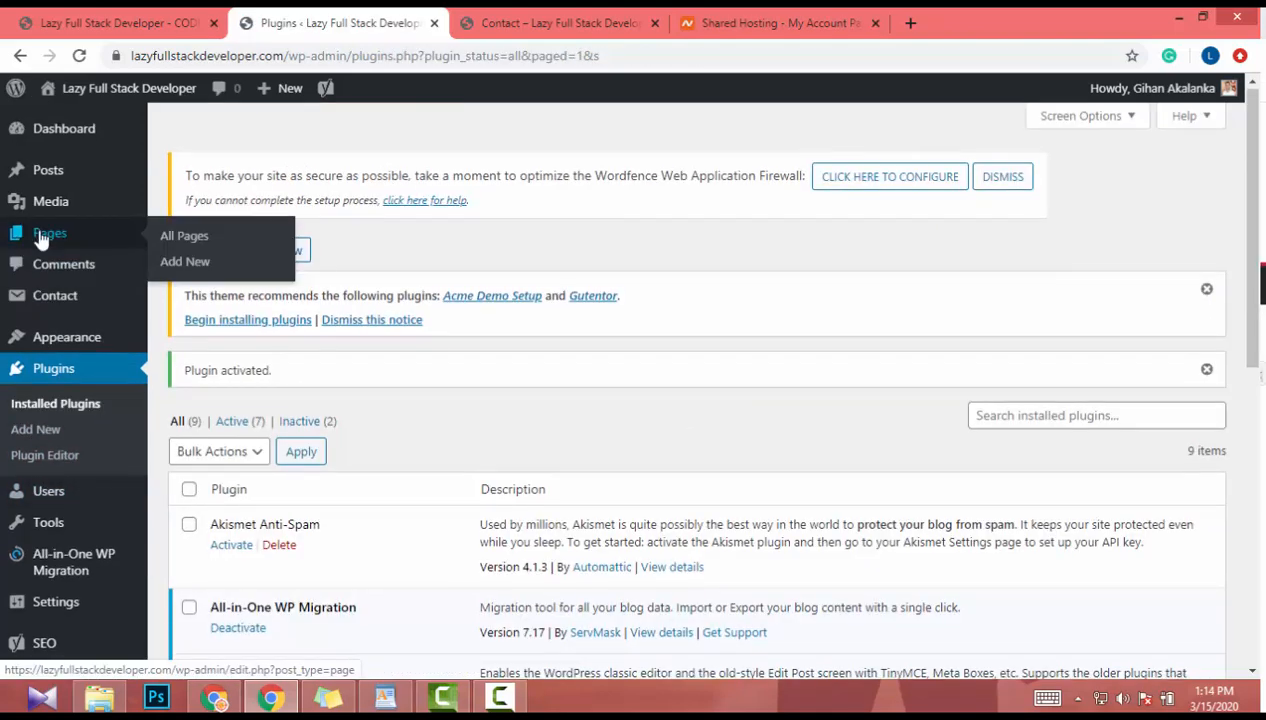
# - Choose Contact Forms from the new Contact sidebar menu to list 'Contact form 1'
pyautogui.scroll(-3, 51, 452)
pyautogui.scroll(3, 62, 548)
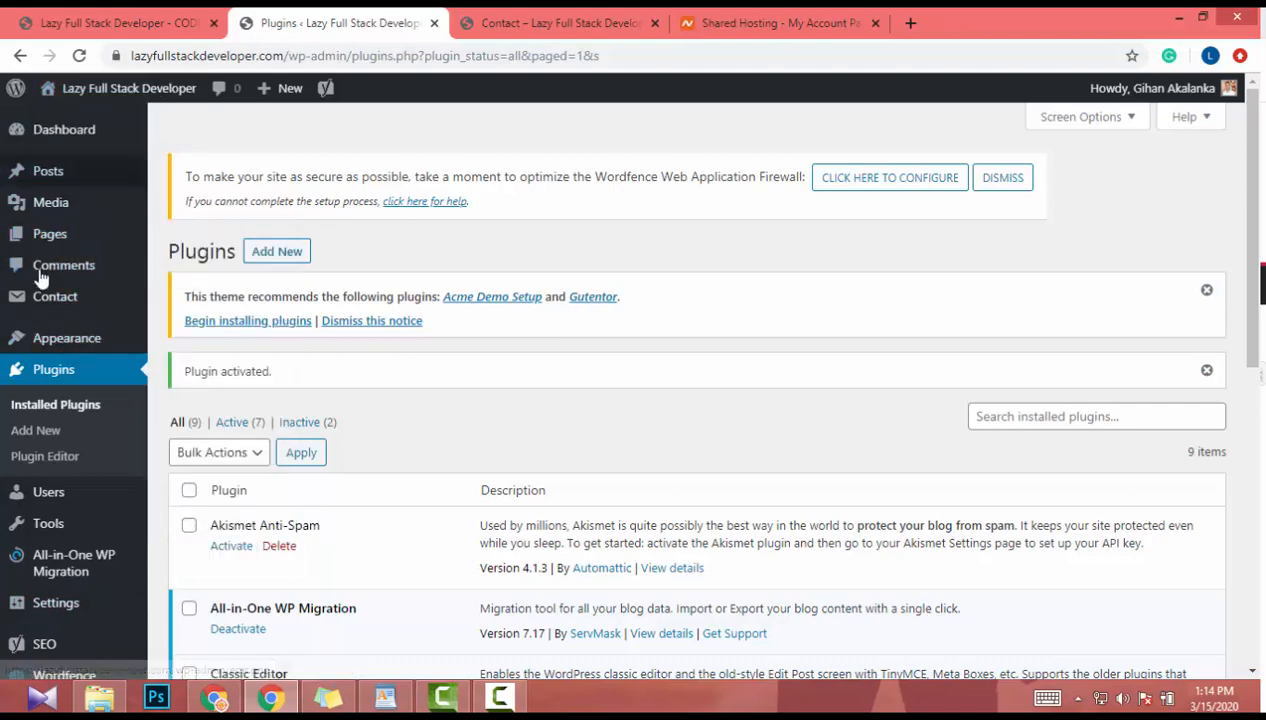
pyautogui.scroll(-3, 51, 566)
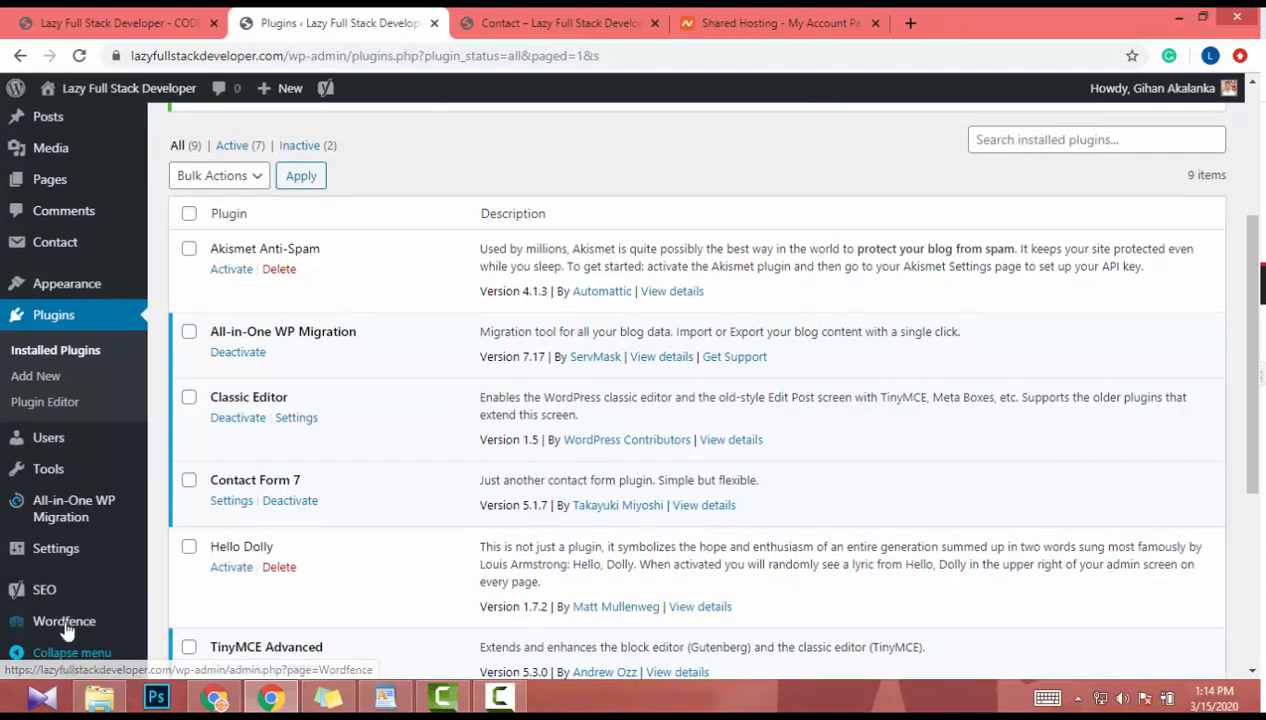
pyautogui.moveTo(60, 568)
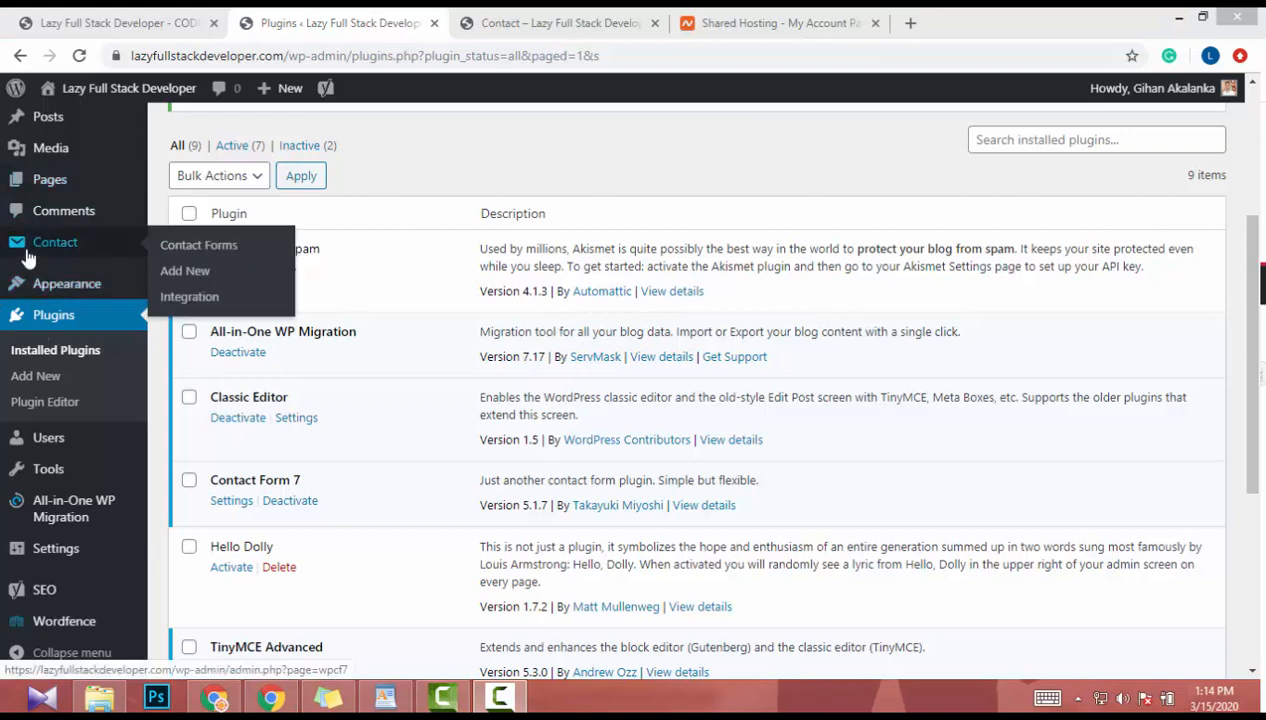
pyautogui.moveTo(41, 258)
pyautogui.click(184, 250)
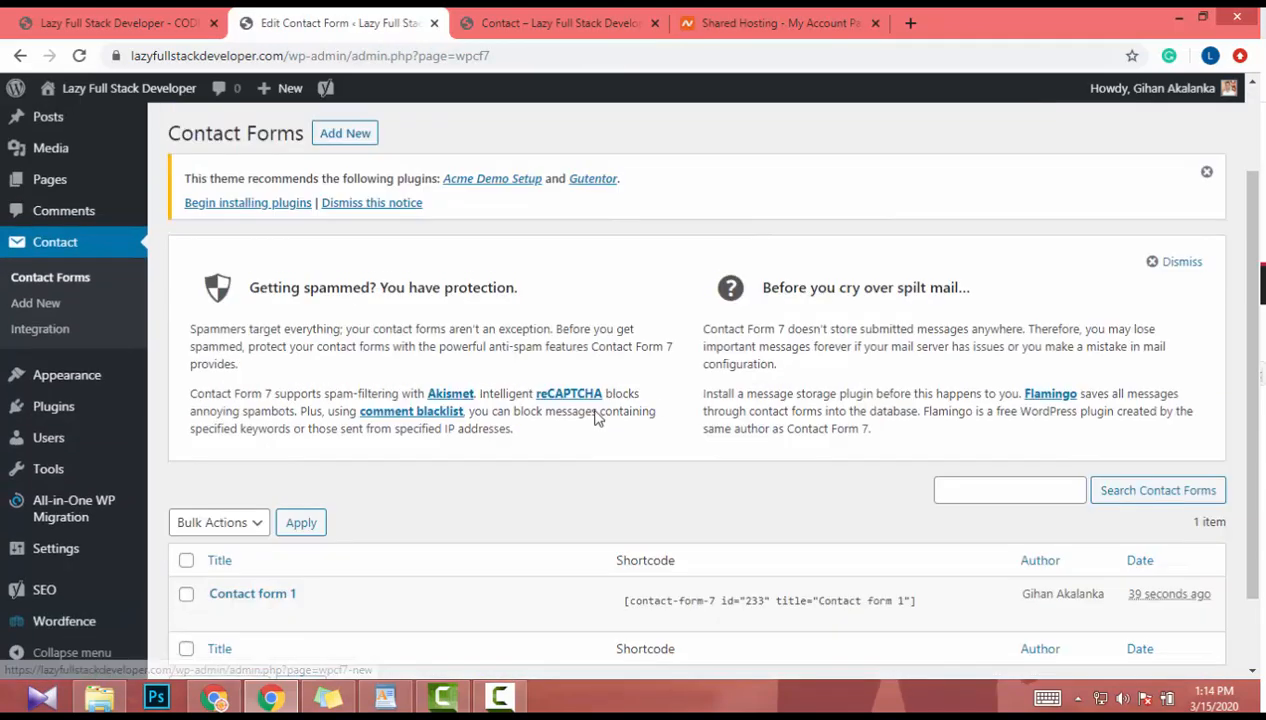
# - Open Contact form 1 and change its title to 'Contact Form'
pyautogui.scroll(-1, 590, 430)
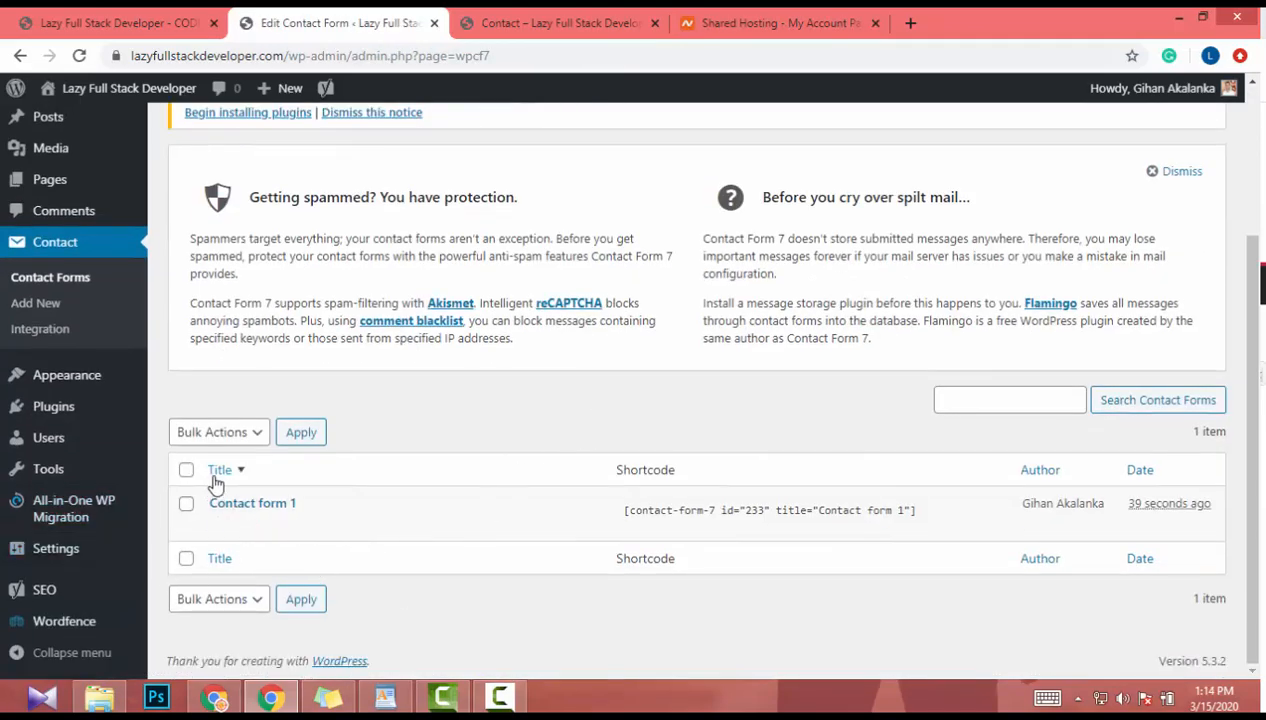
pyautogui.click(215, 531)
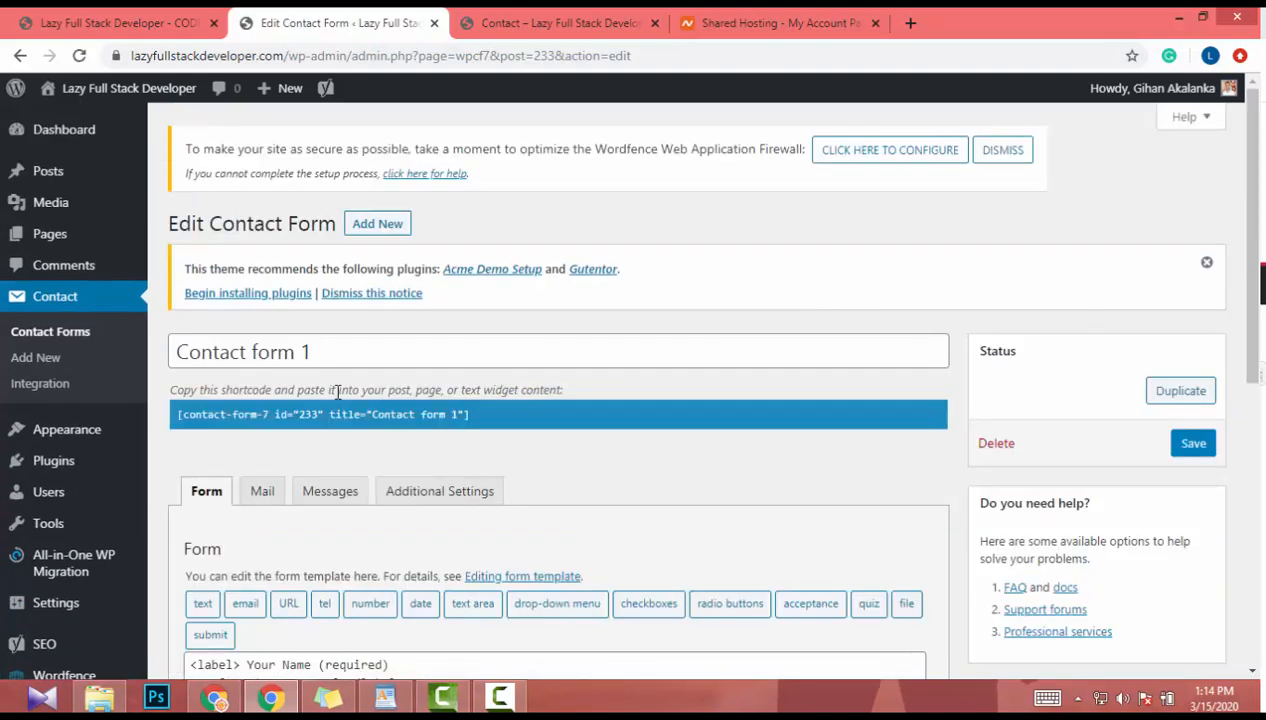
pyautogui.click(350, 359)
pyautogui.press('BackSpace')
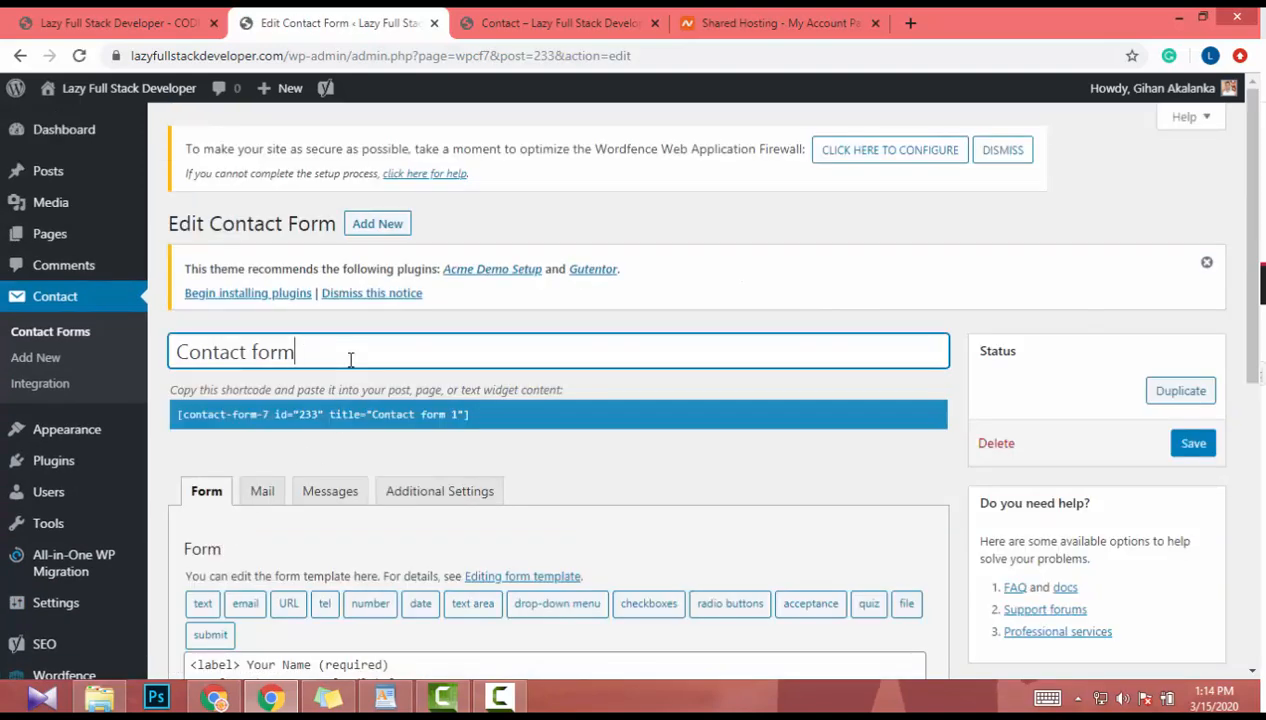
pyautogui.press('Left')
pyautogui.press('Left')
pyautogui.press('BackSpace')
pyautogui.write('F')
# - Review the Form tab's default name, email, subject, message and Send template markup
pyautogui.scroll(-5, 803, 548)
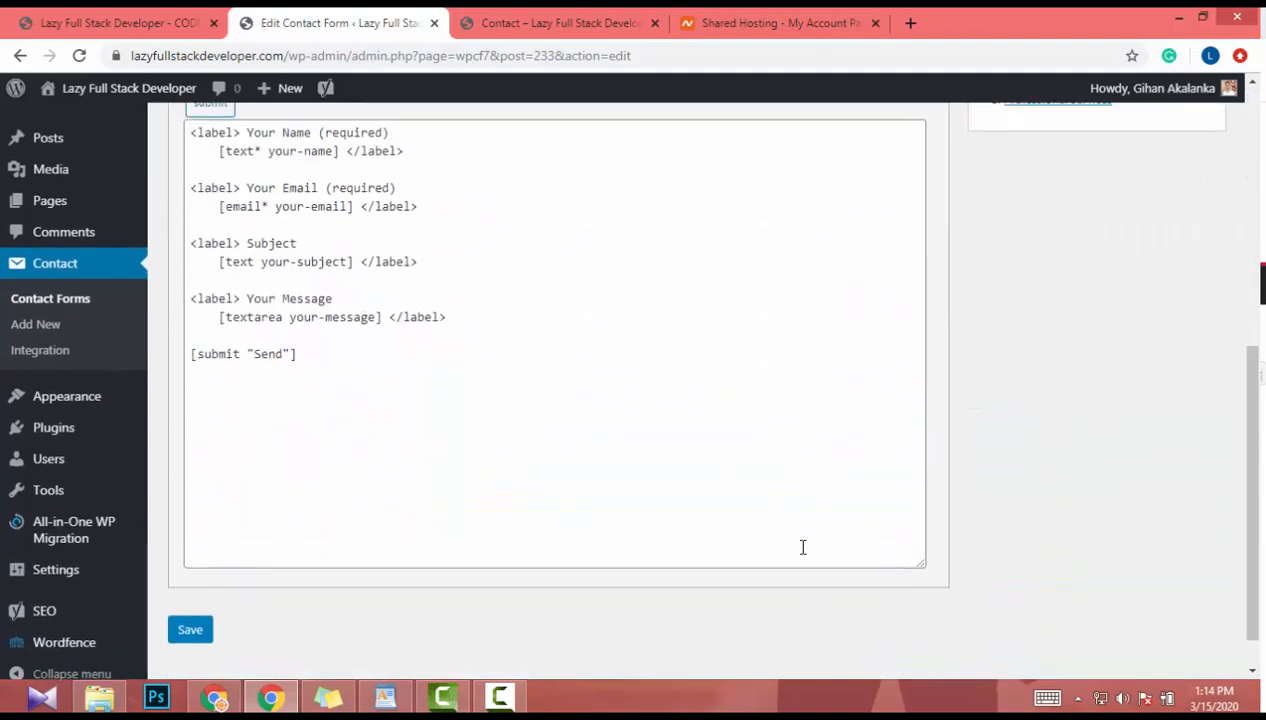
pyautogui.scroll(2, 803, 548)
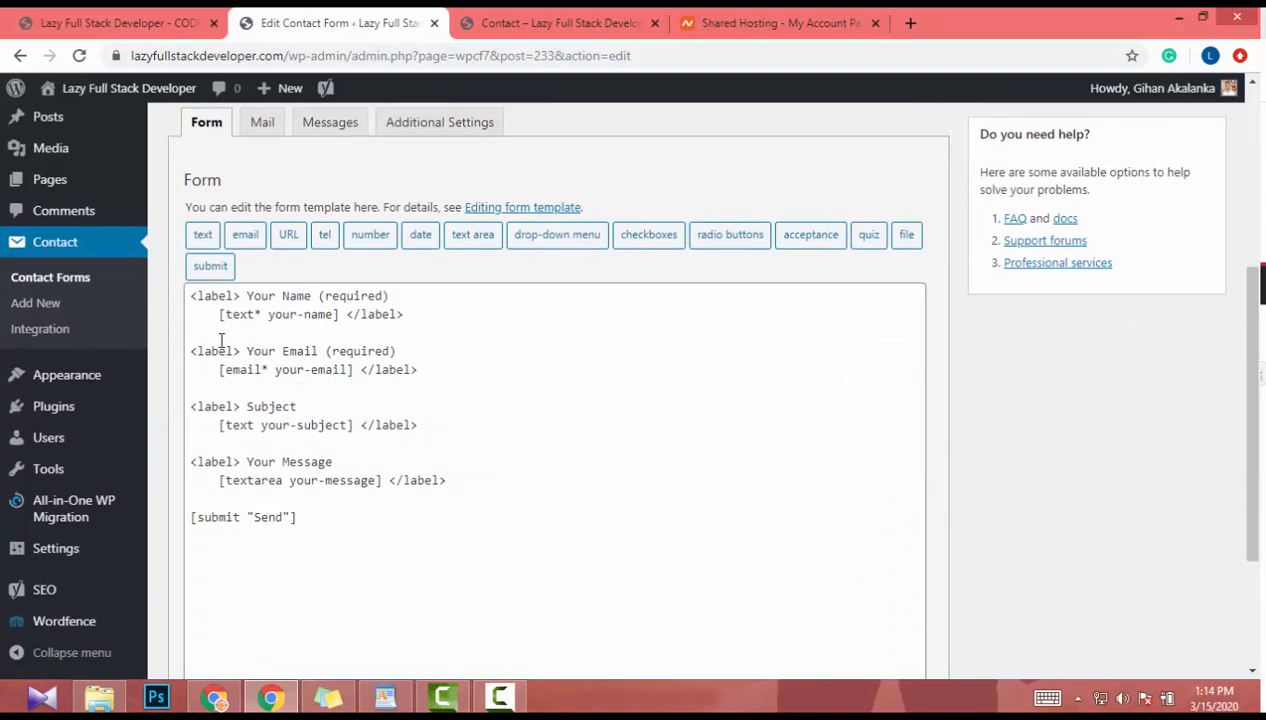
pyautogui.scroll(1, 221, 340)
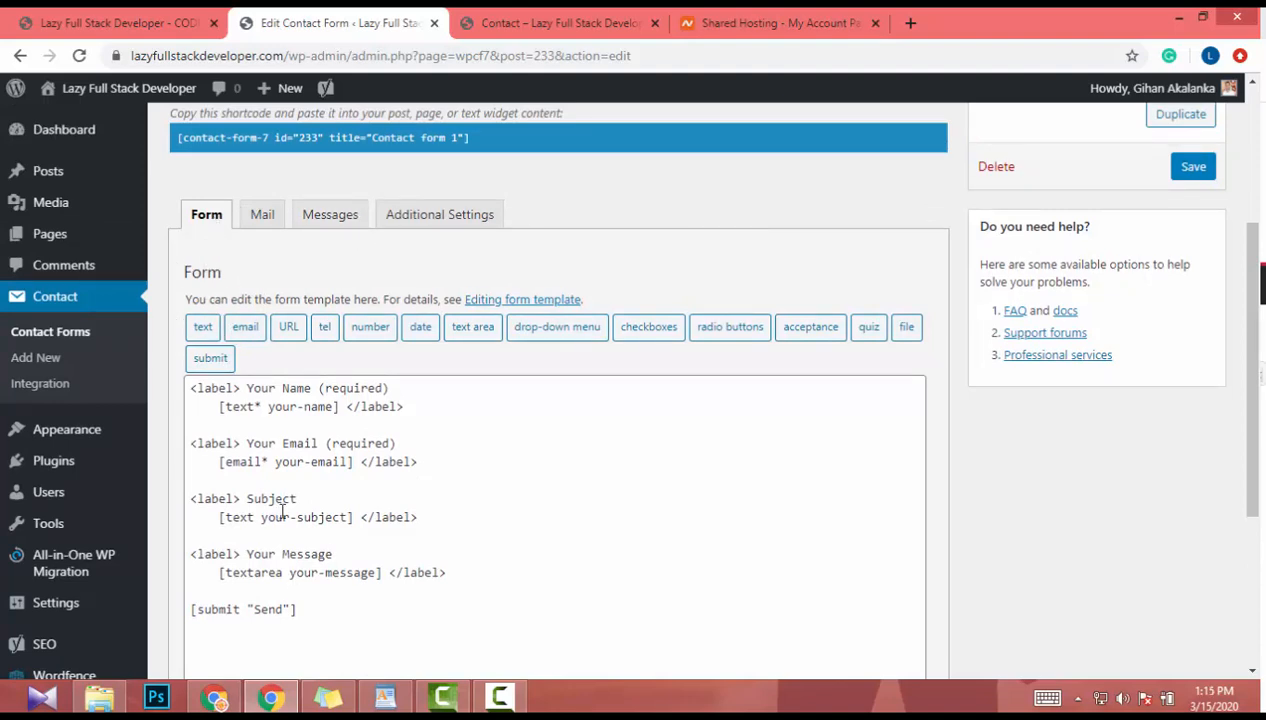
pyautogui.scroll(-1, 305, 425)
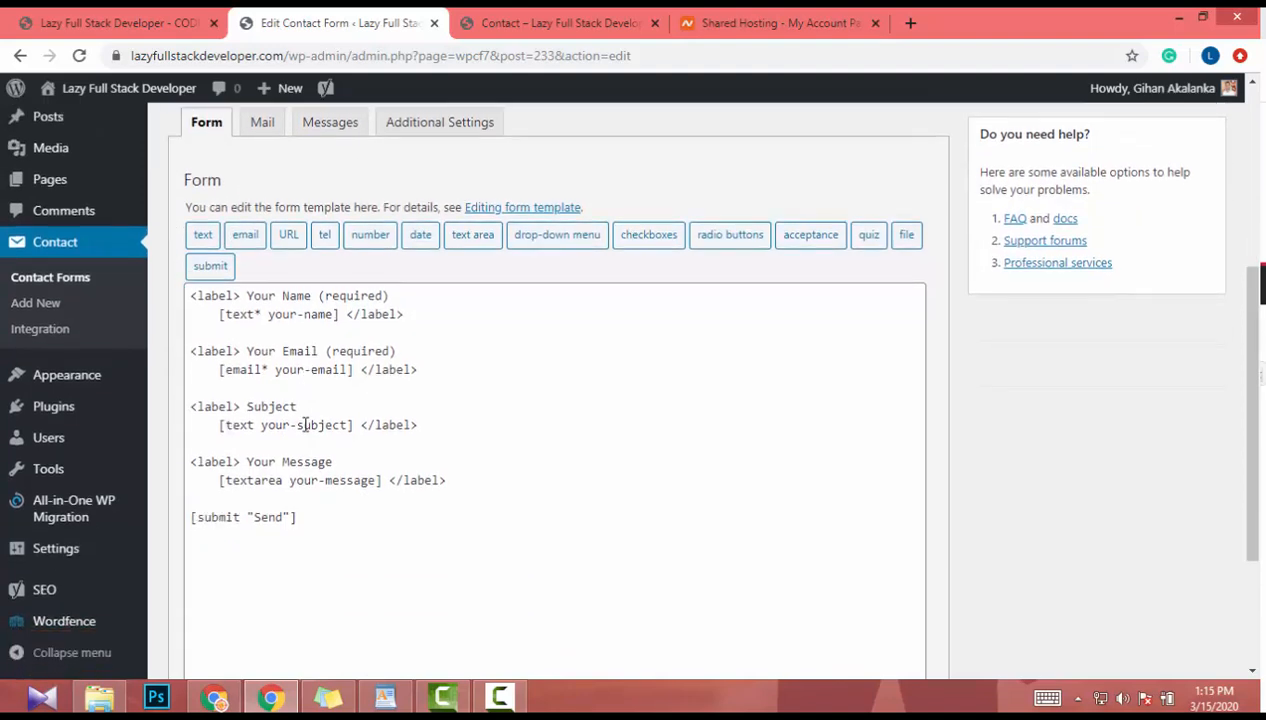
pyautogui.click(305, 515)
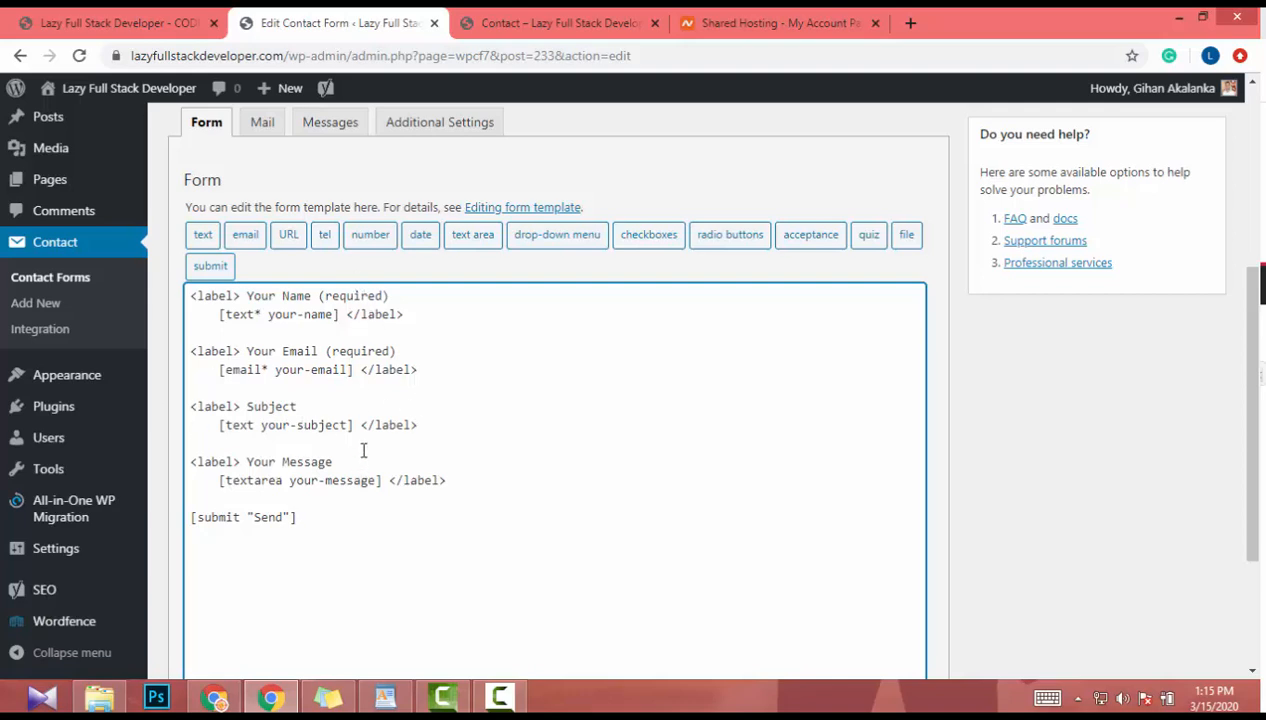
pyautogui.scroll(2, 362, 447)
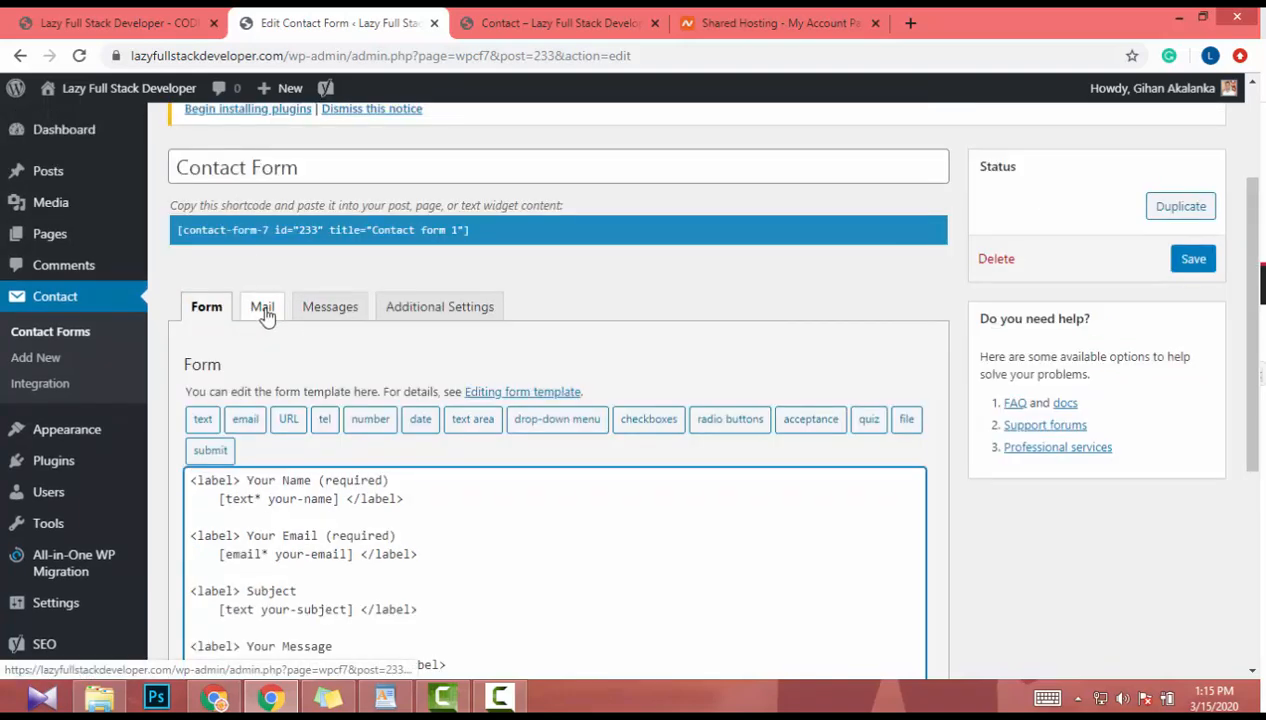
# - In the Mail tab, clear the placeholder test address from the To field
pyautogui.click(262, 310)
pyautogui.scroll(-2, 265, 316)
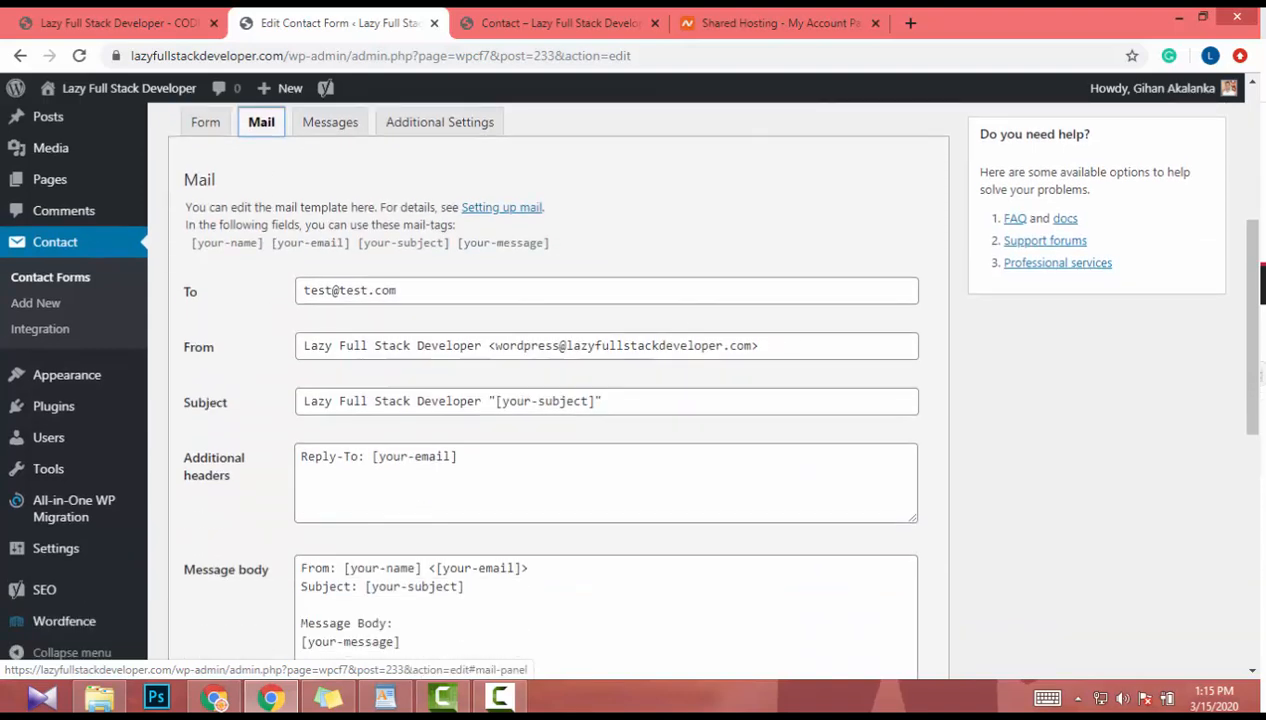
pyautogui.click(466, 294)
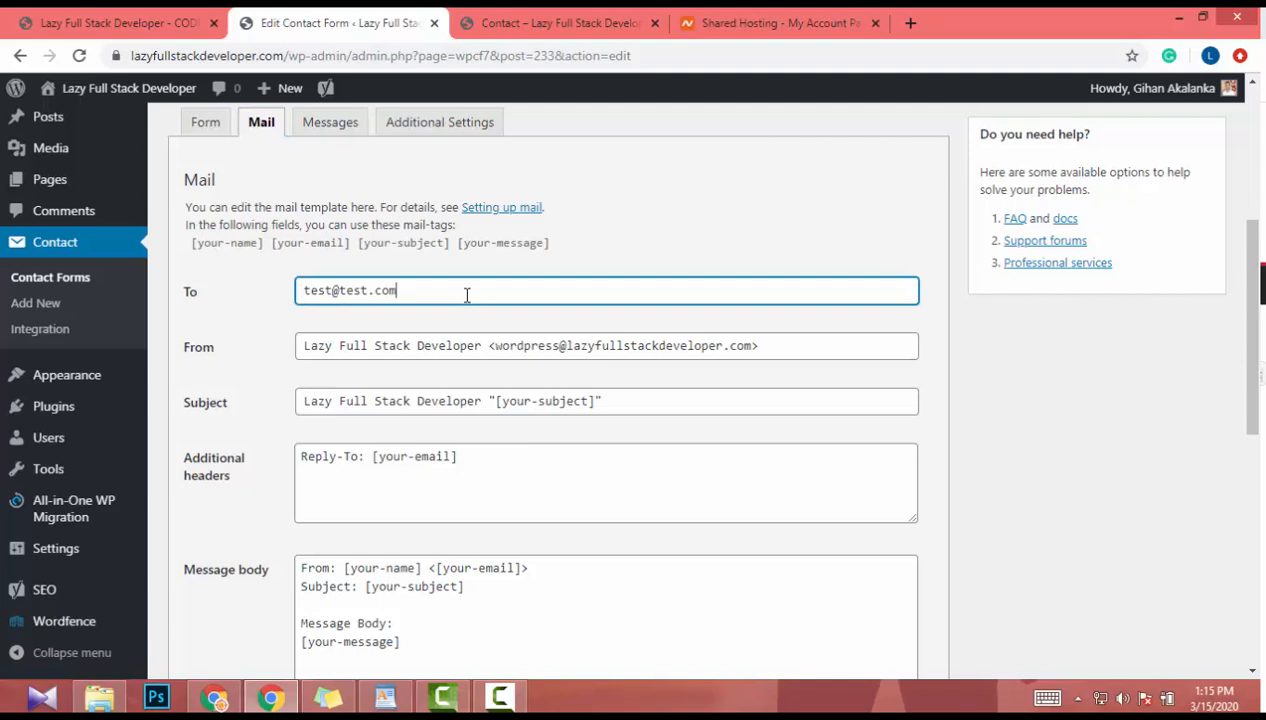
pyautogui.moveTo(466, 294); pyautogui.dragTo(190, 285)
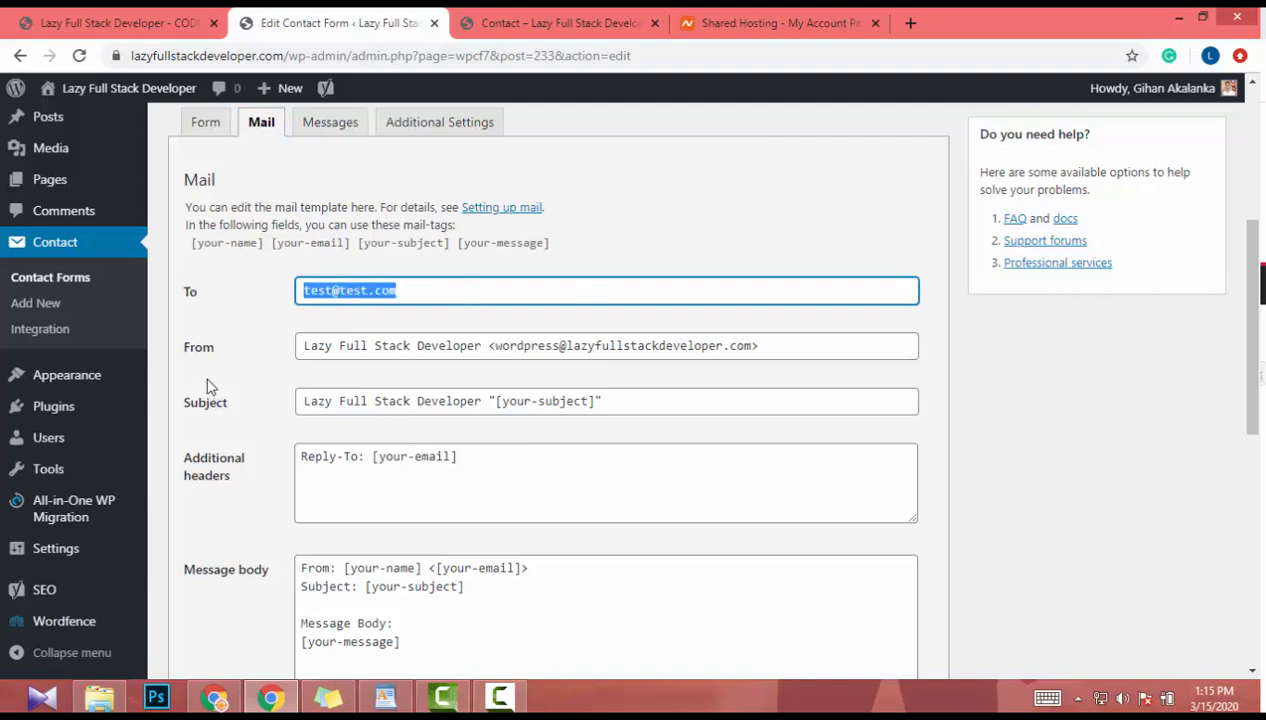
pyautogui.press('BackSpace')
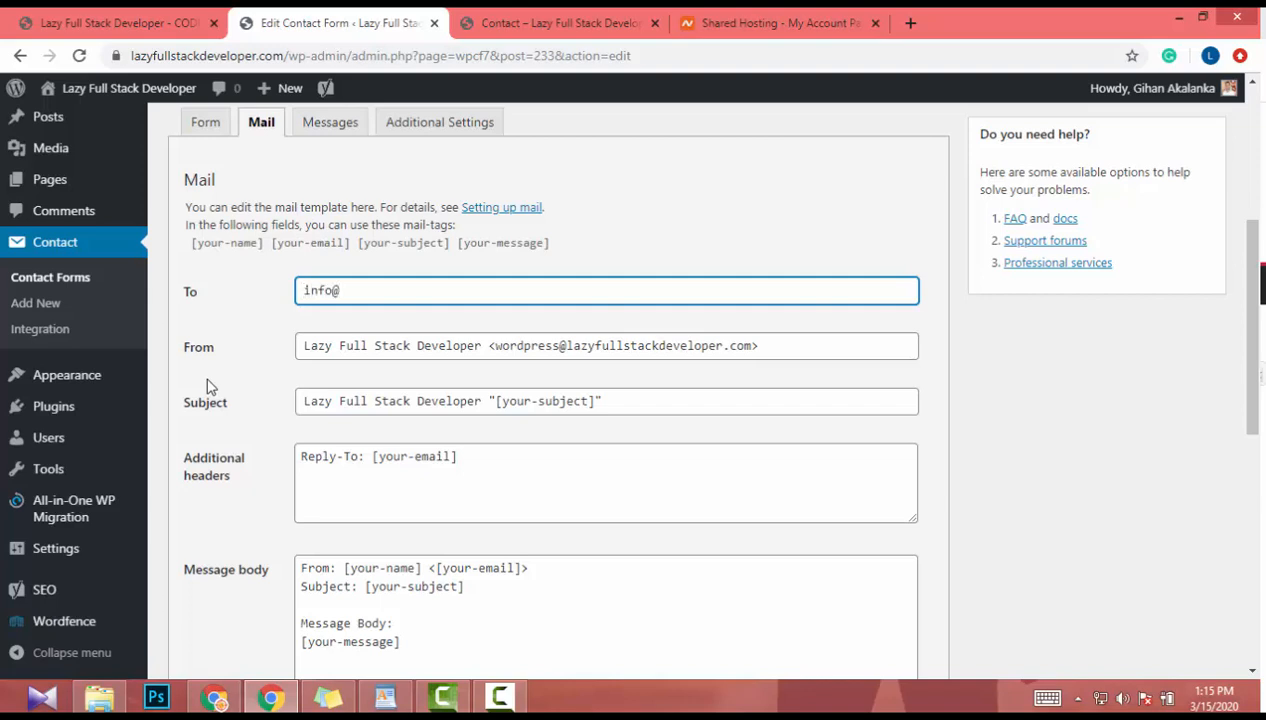
pyautogui.moveTo(278, 56); pyautogui.dragTo(326, 56)
pyautogui.hotkey('ctrl', 'c')
pyautogui.click(176, 53)
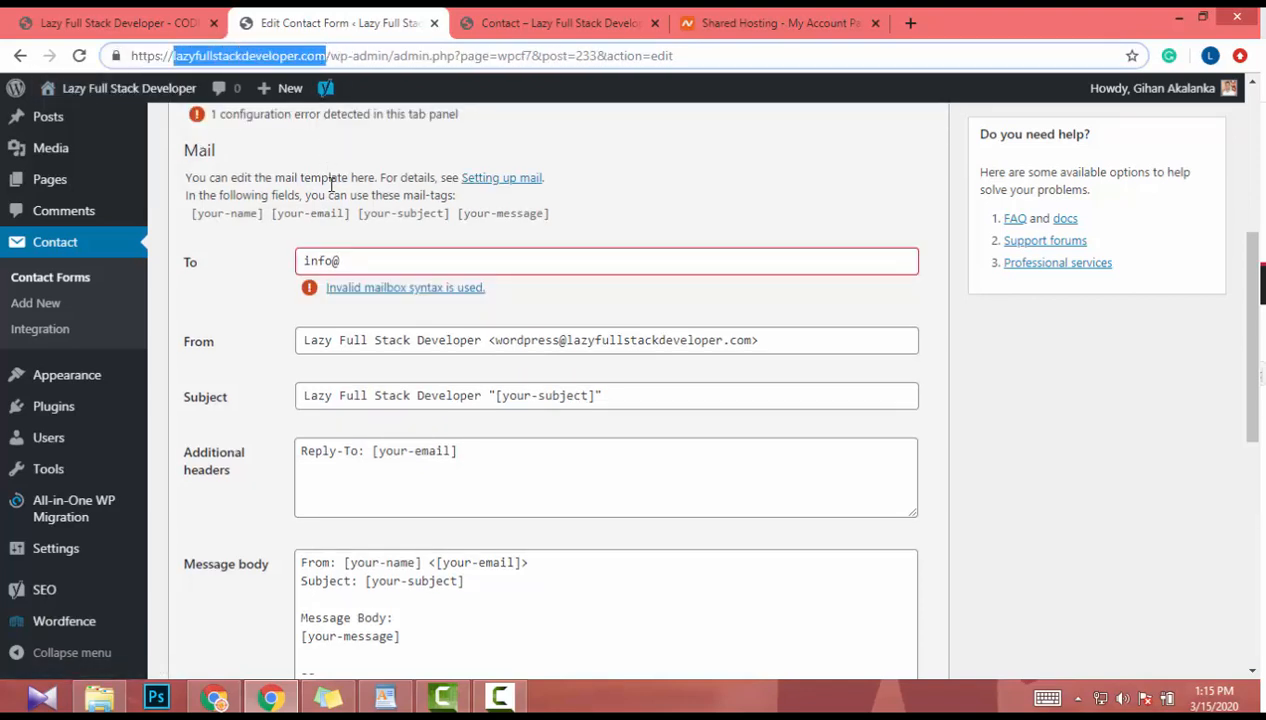
pyautogui.click(354, 260)
pyautogui.hotkey('ctrl', 'v')
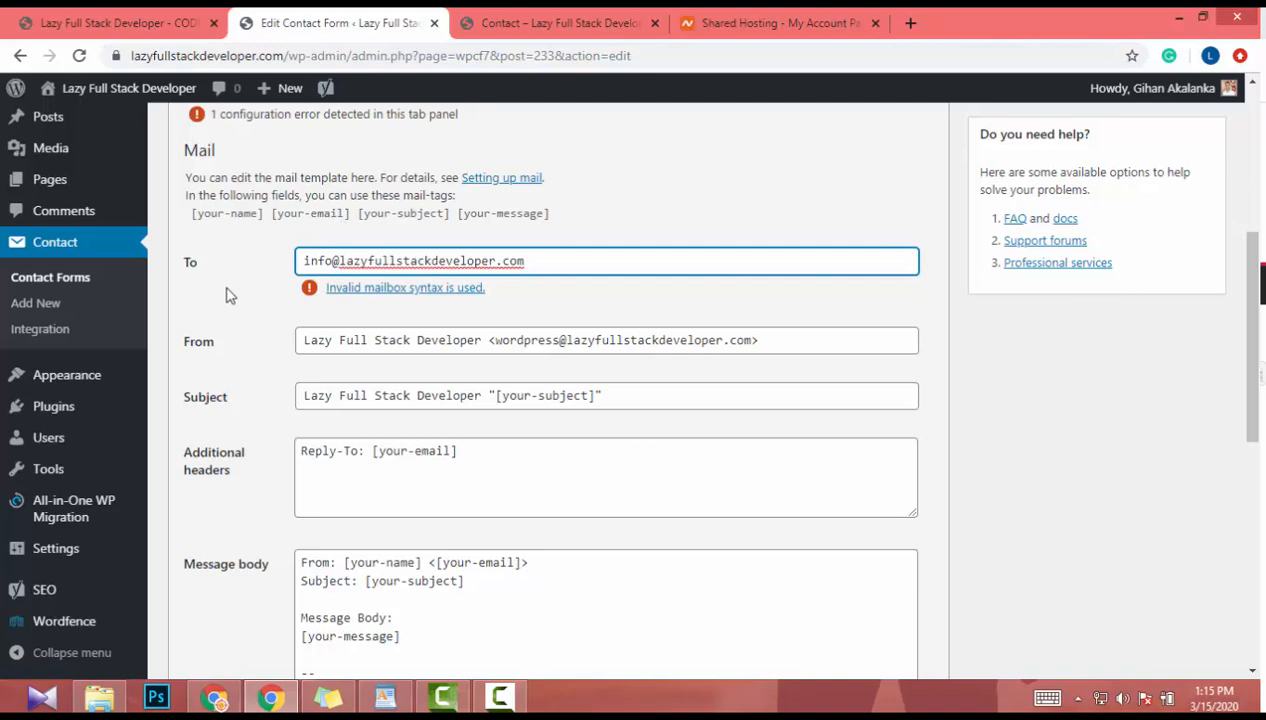
pyautogui.scroll(-1, 300, 288)
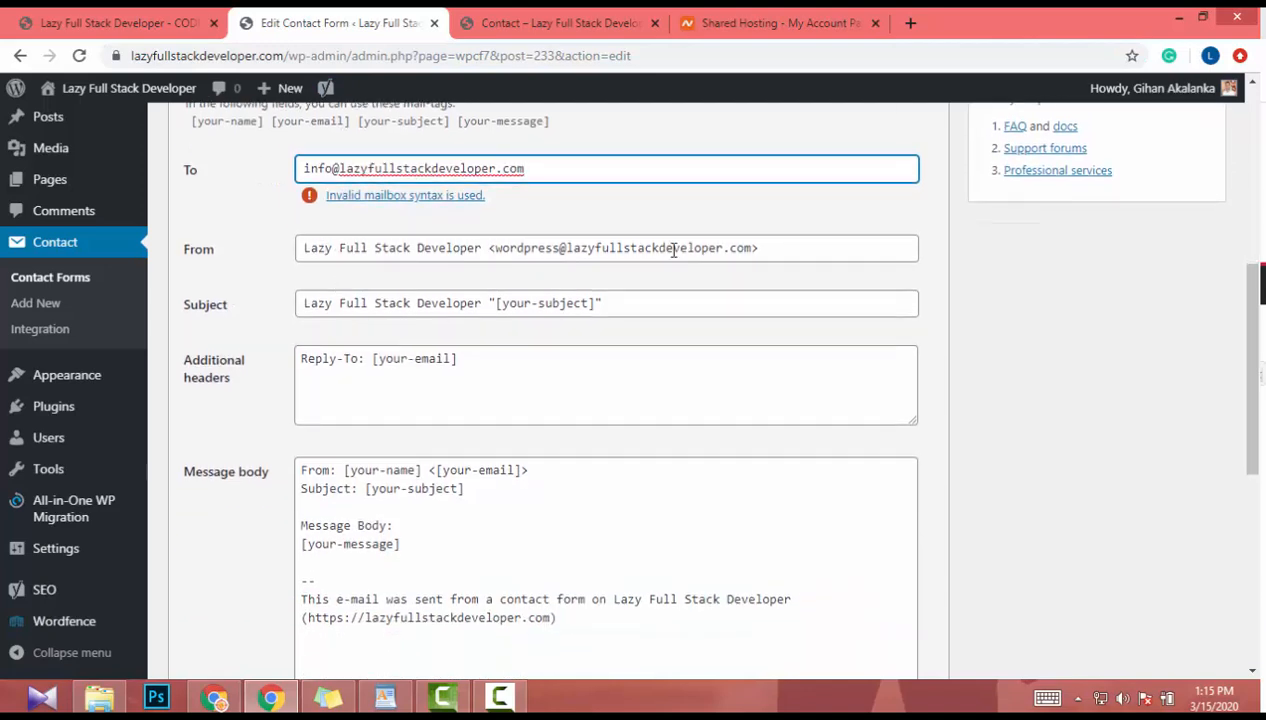
pyautogui.doubleClick(524, 257)
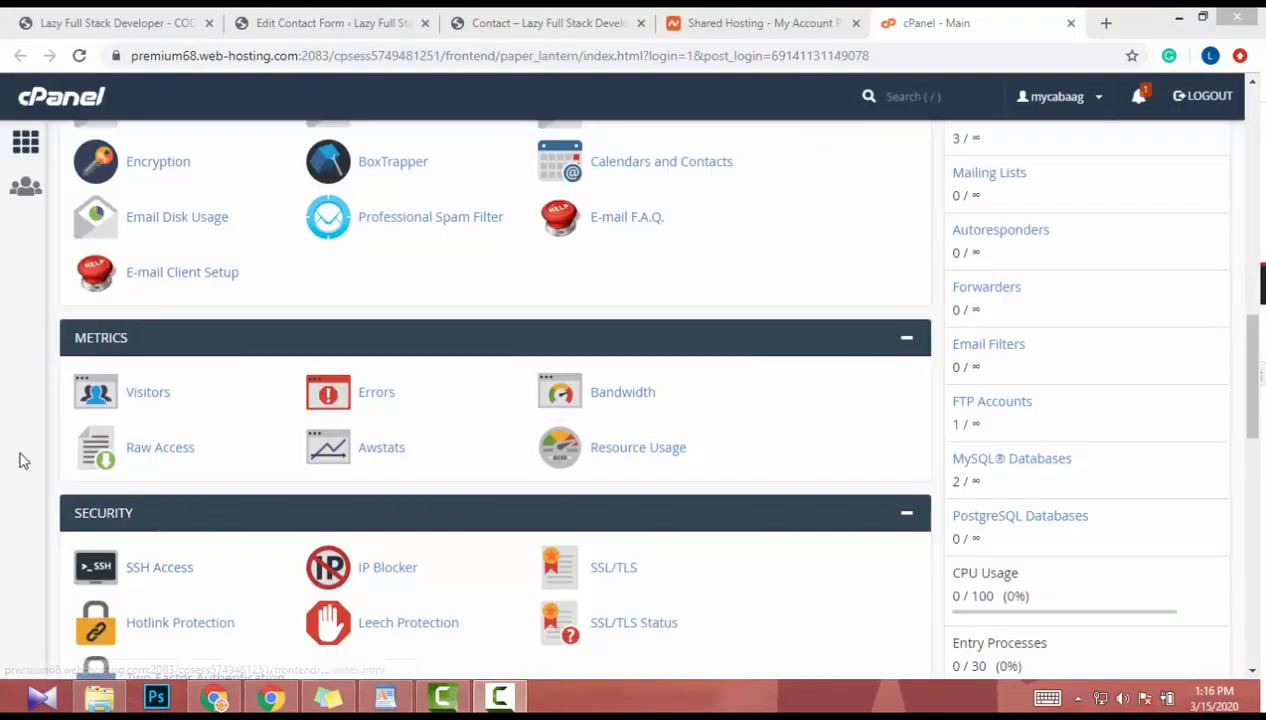
# - Scroll to cPanel's EMAIL section and open Email Accounts, listing four accounts
pyautogui.scroll(-2, 14, 420)
pyautogui.scroll(-8, 14, 422)
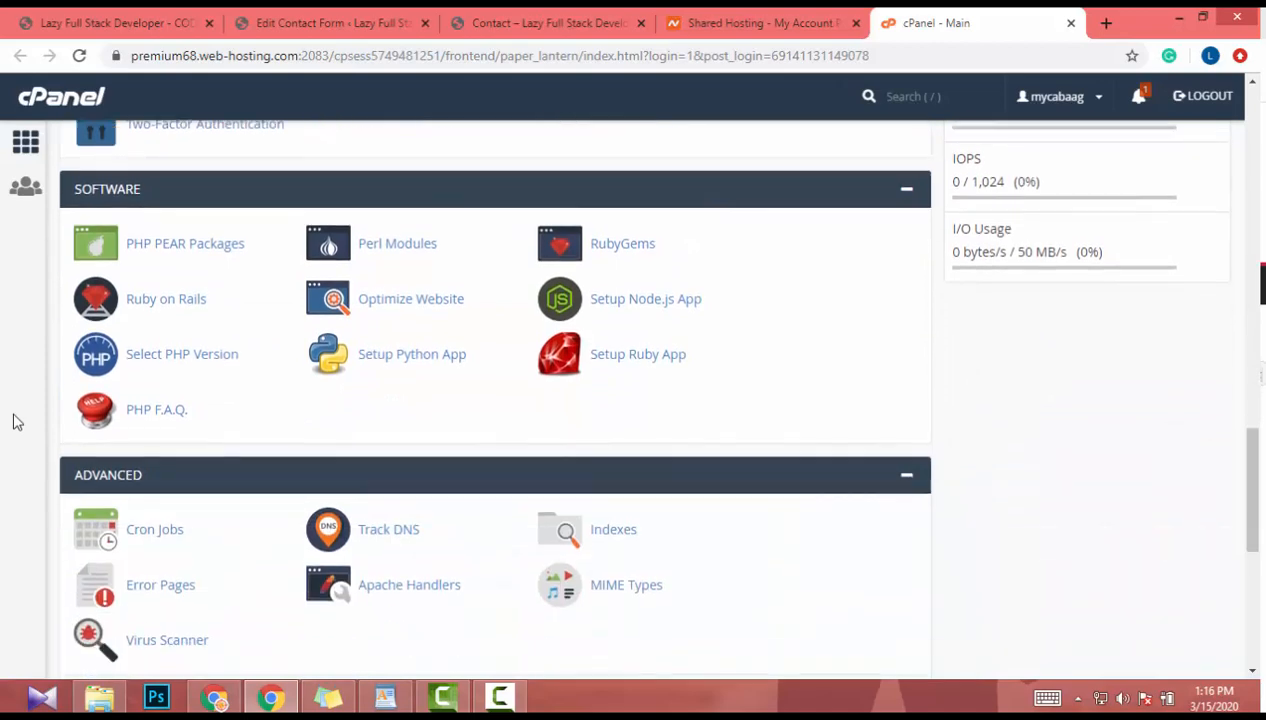
pyautogui.scroll(4, 14, 422)
pyautogui.scroll(8, 14, 420)
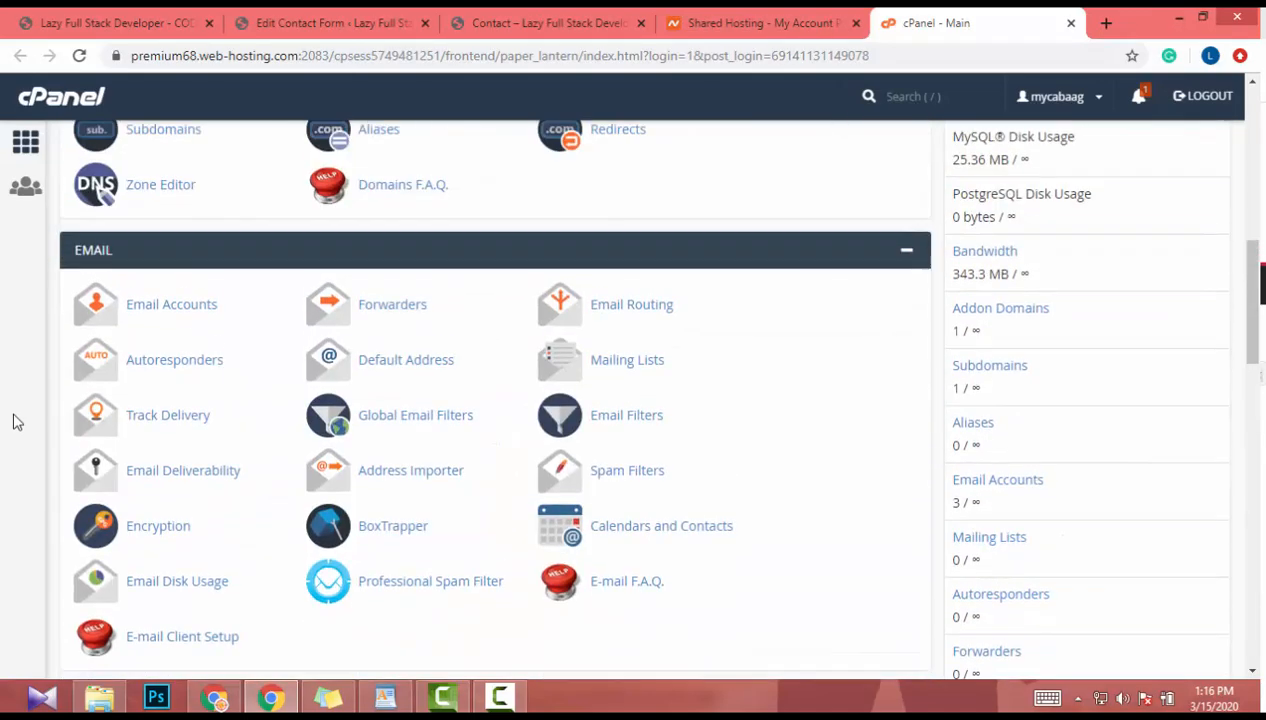
pyautogui.click(170, 310)
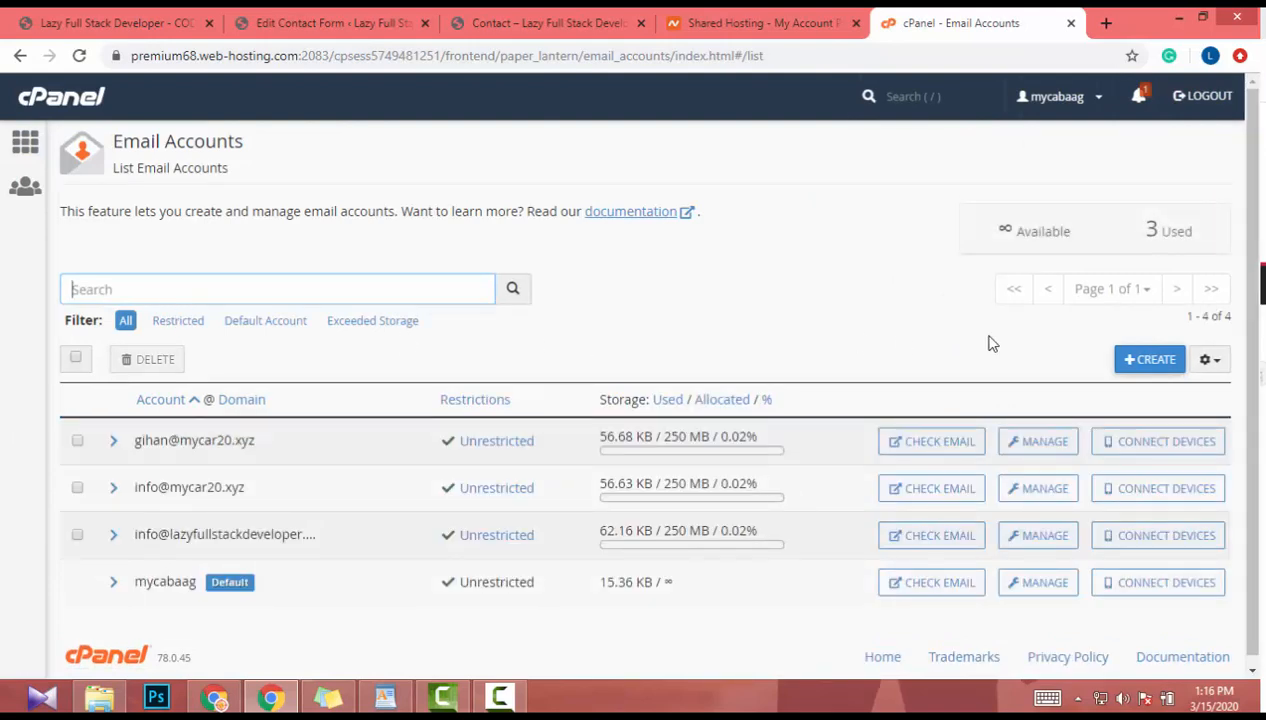
pyautogui.click(1147, 362)
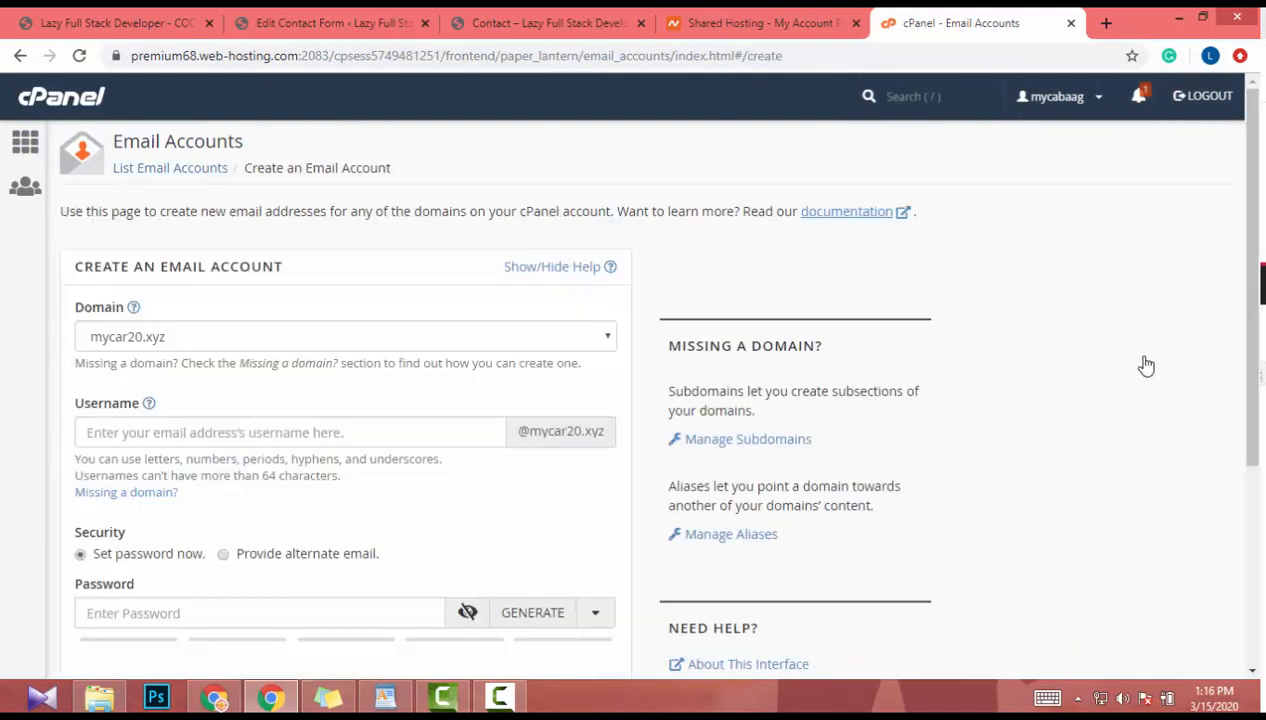
pyautogui.click(247, 338)
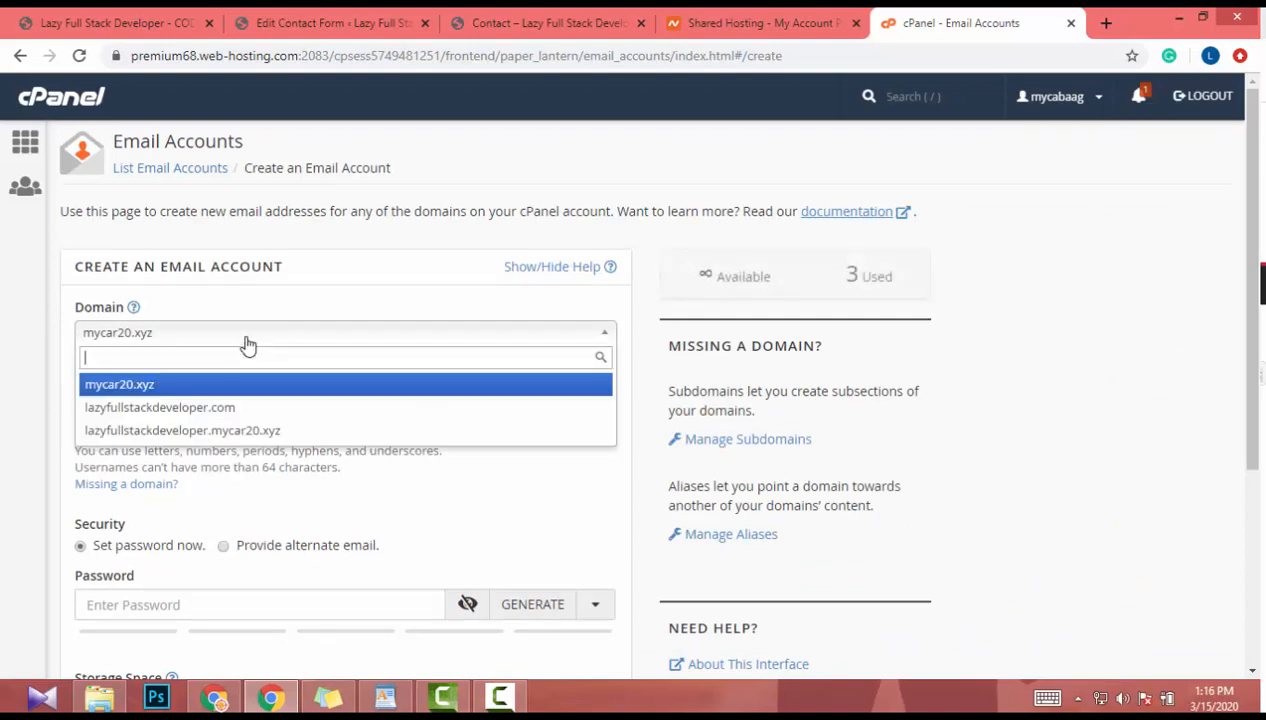
pyautogui.click(234, 408)
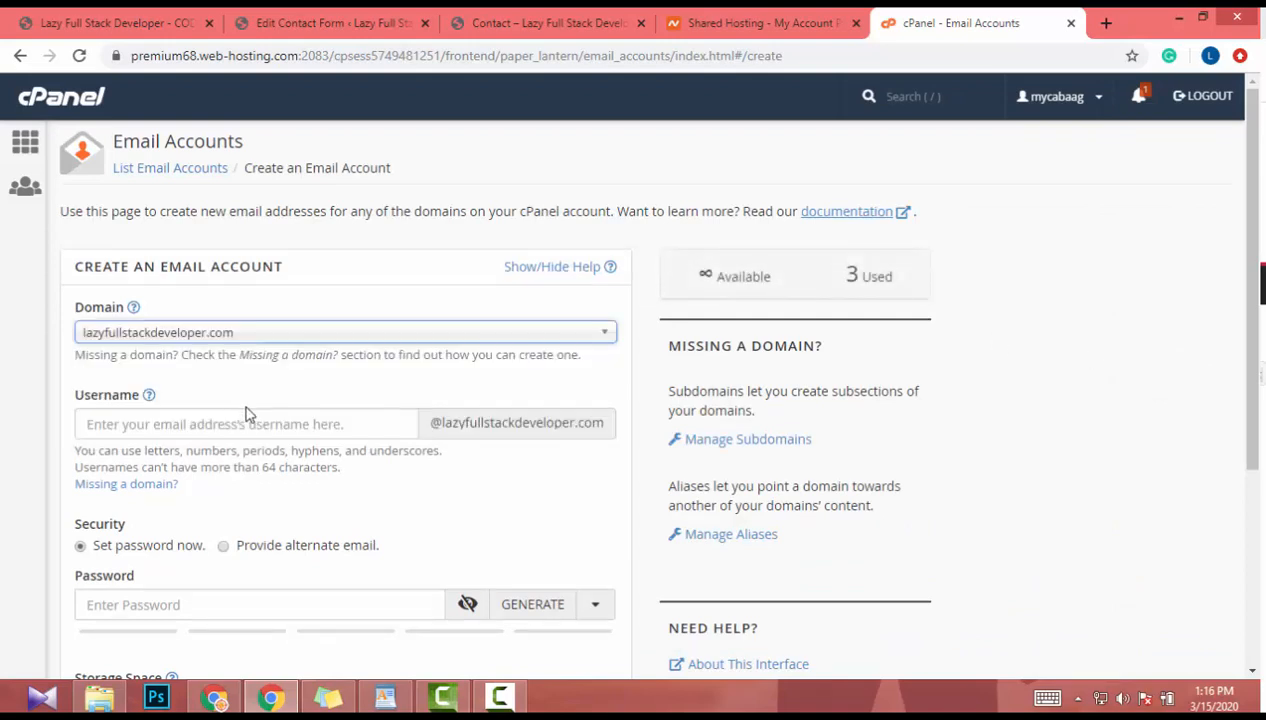
pyautogui.click(208, 427)
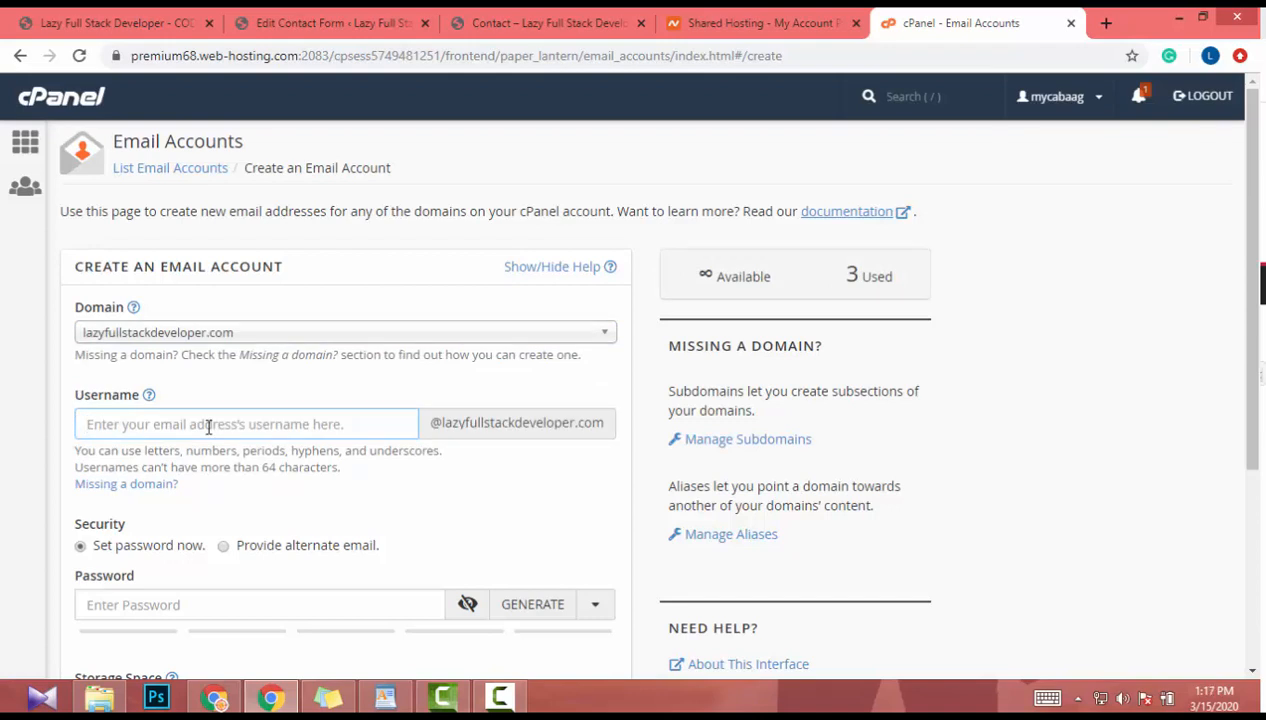
pyautogui.write('noreply')
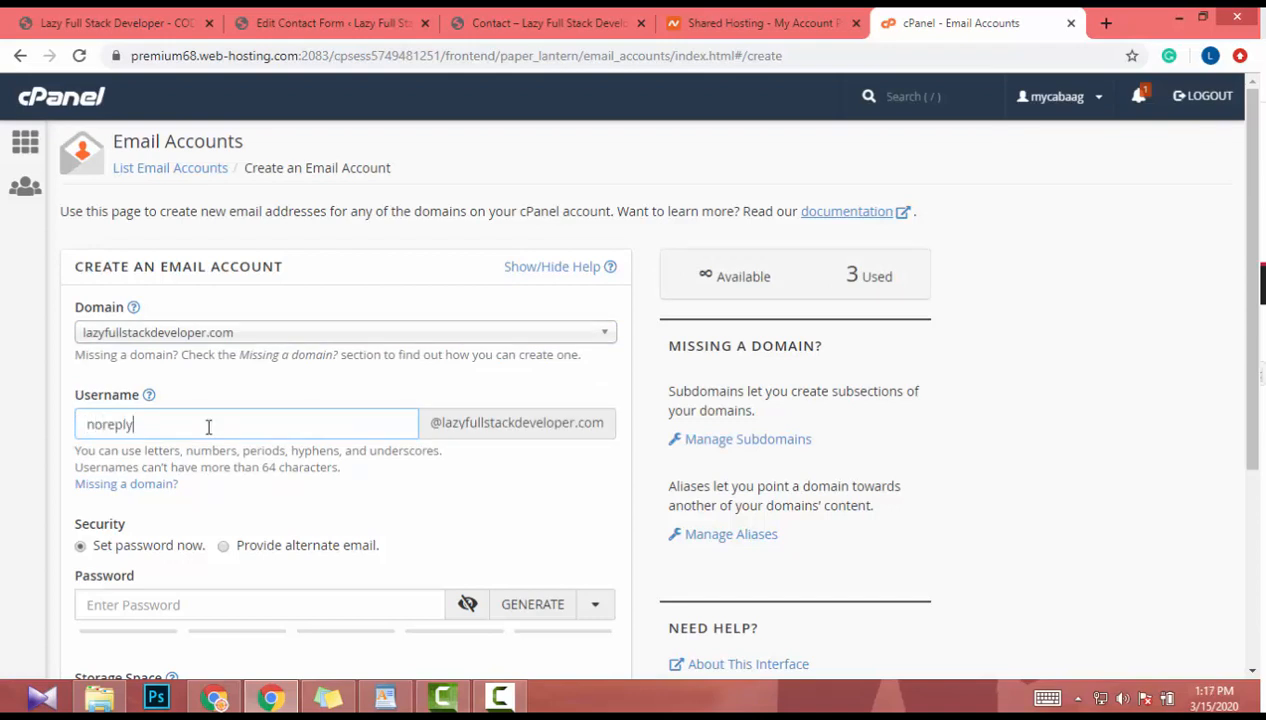
pyautogui.scroll(-1, 196, 427)
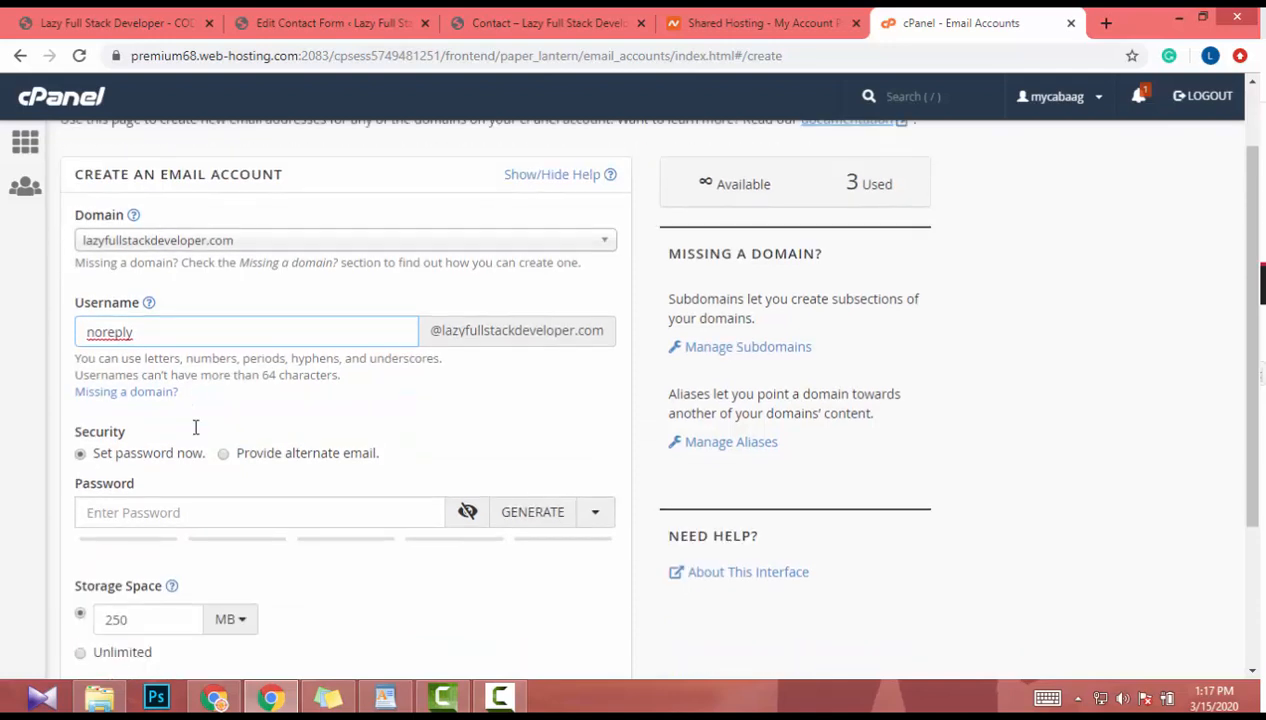
pyautogui.scroll(-2, 196, 427)
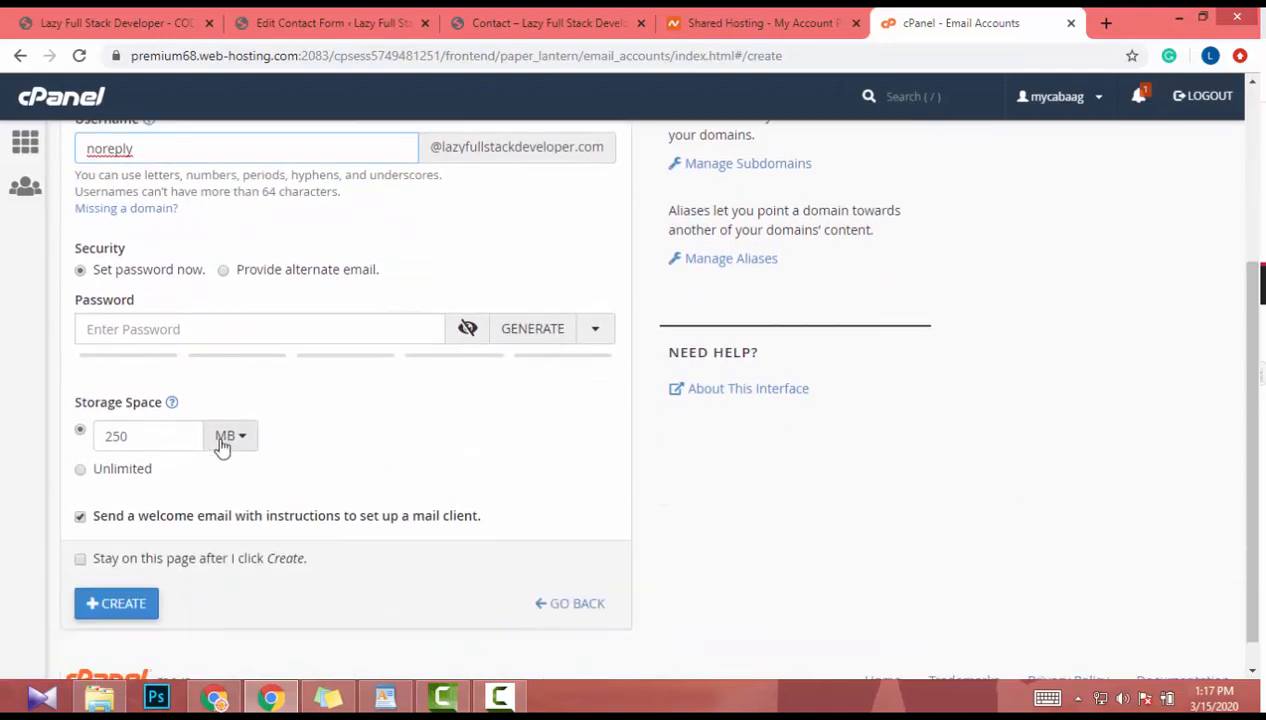
pyautogui.scroll(1, 220, 444)
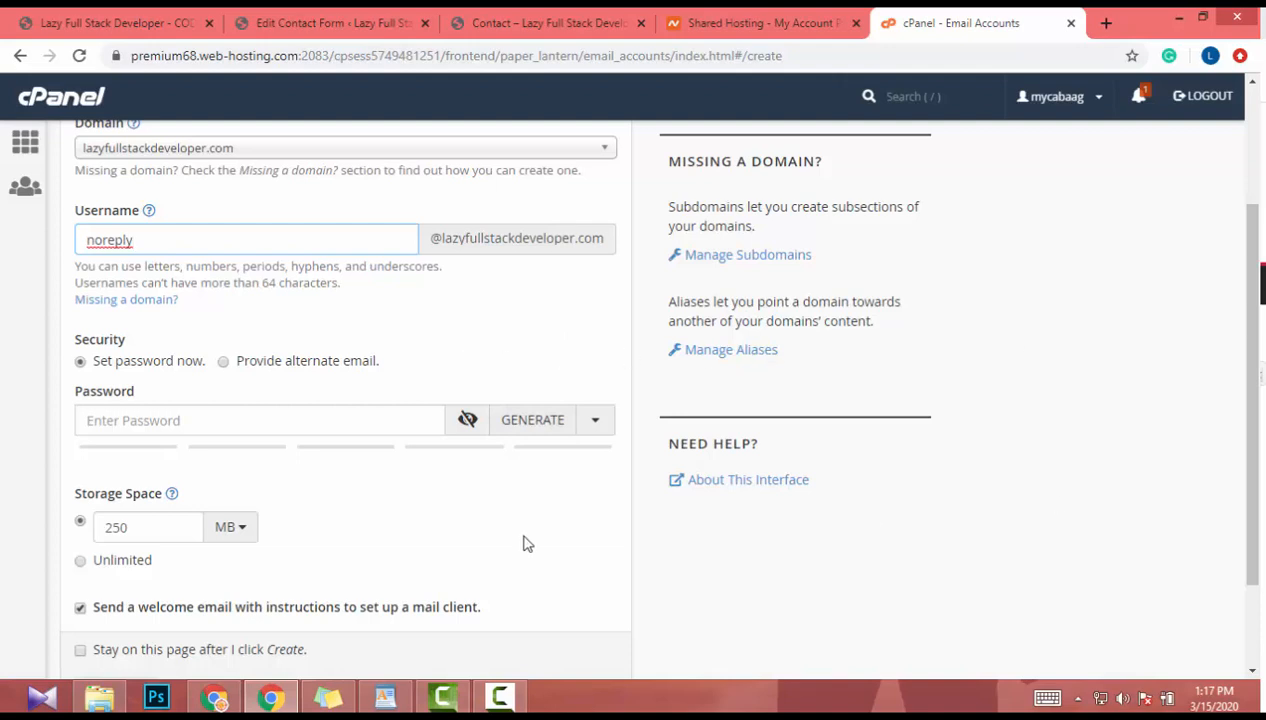
# - Replace the too-short password with a pasted strong password and create the account with 250 MB storage
pyautogui.click(465, 421)
pyautogui.click(404, 415)
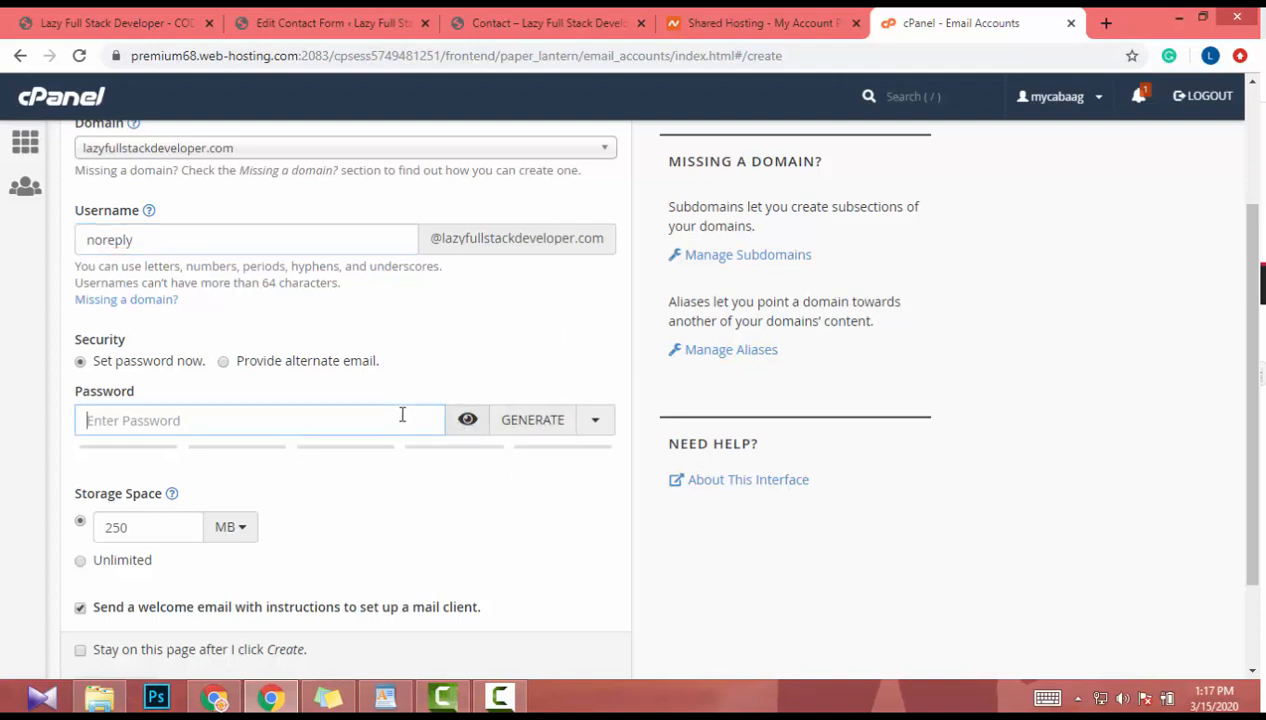
pyautogui.write('xc')
pyautogui.click(467, 420)
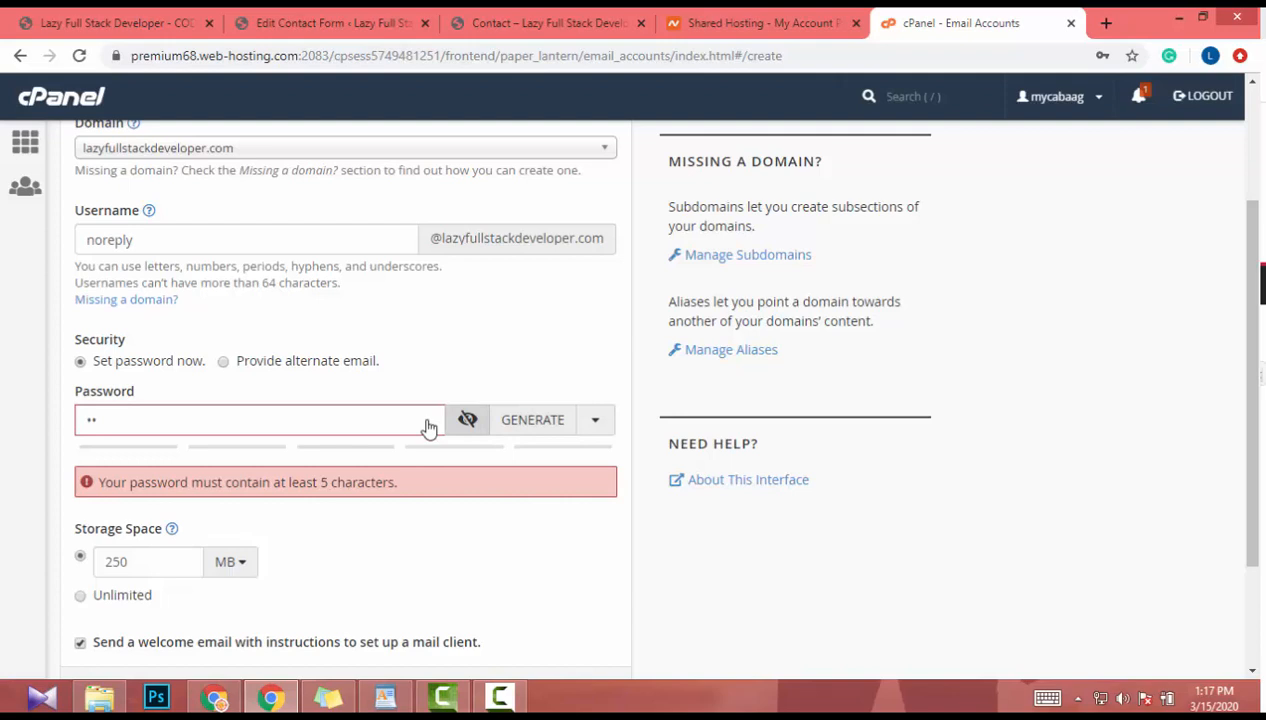
pyautogui.doubleClick(266, 430)
pyautogui.press('BackSpace')
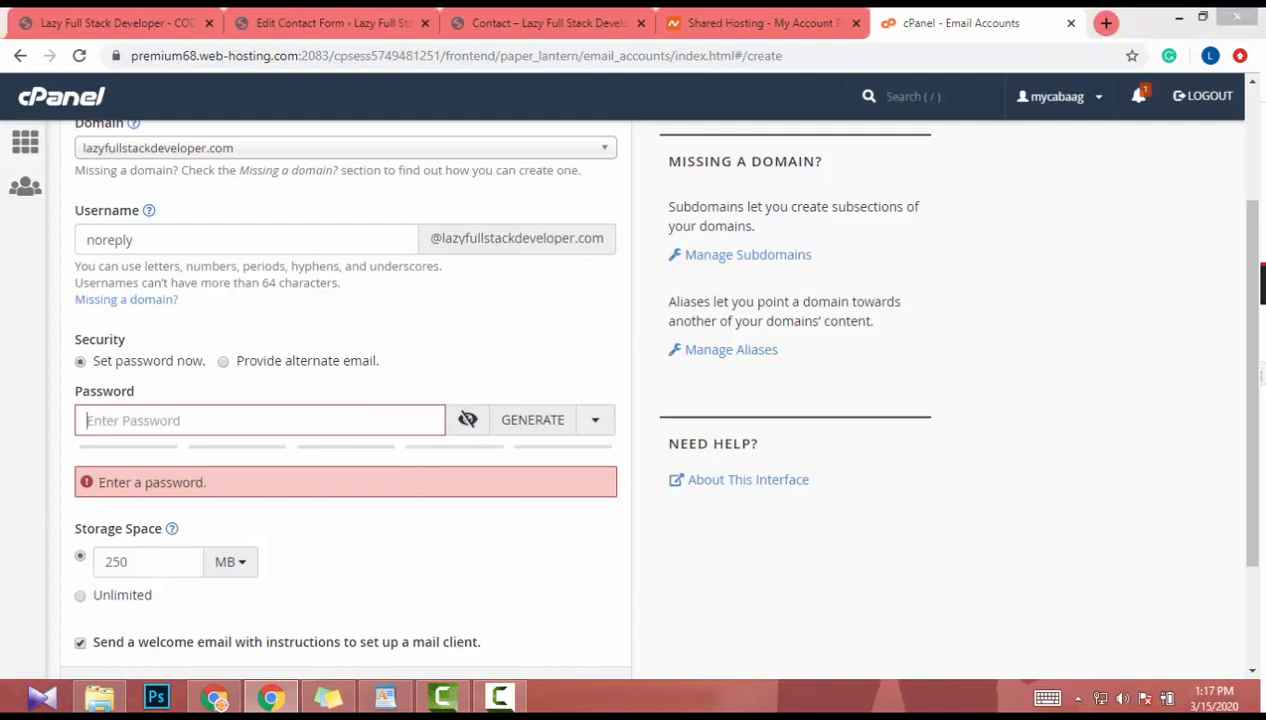
pyautogui.click(170, 418)
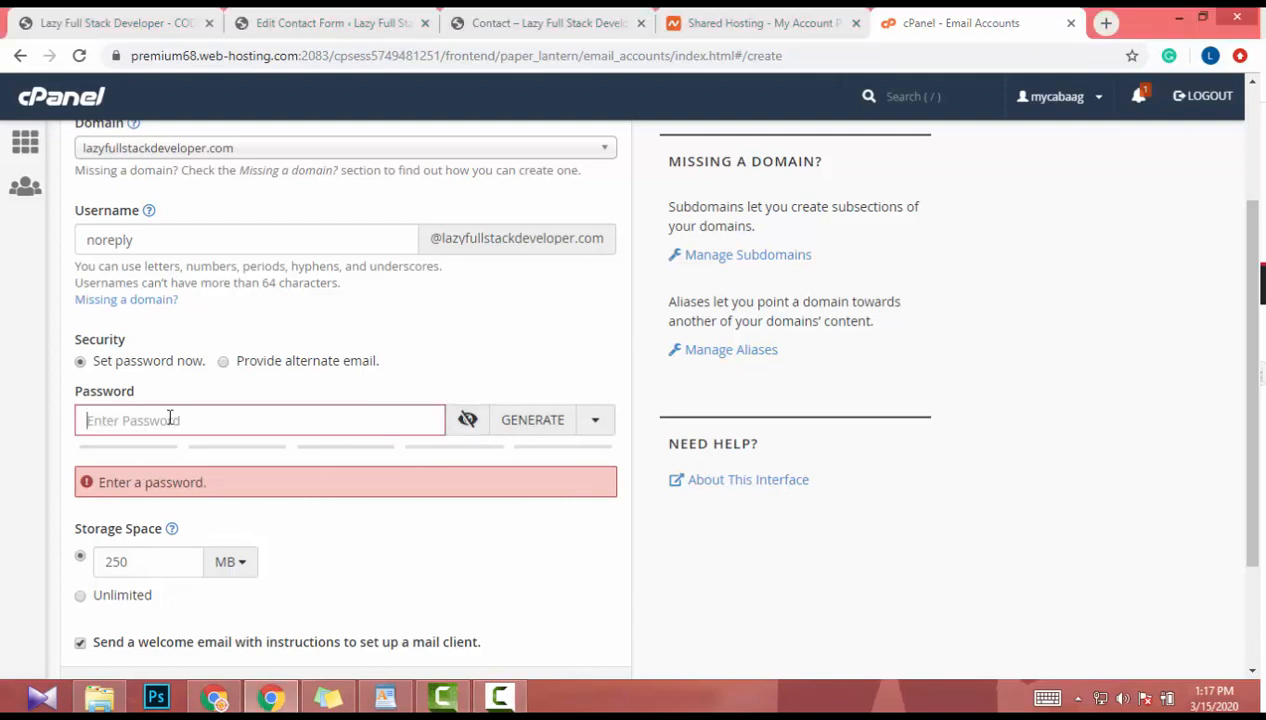
pyautogui.hotkey('ctrl', 'v')
pyautogui.scroll(-2, 196, 566)
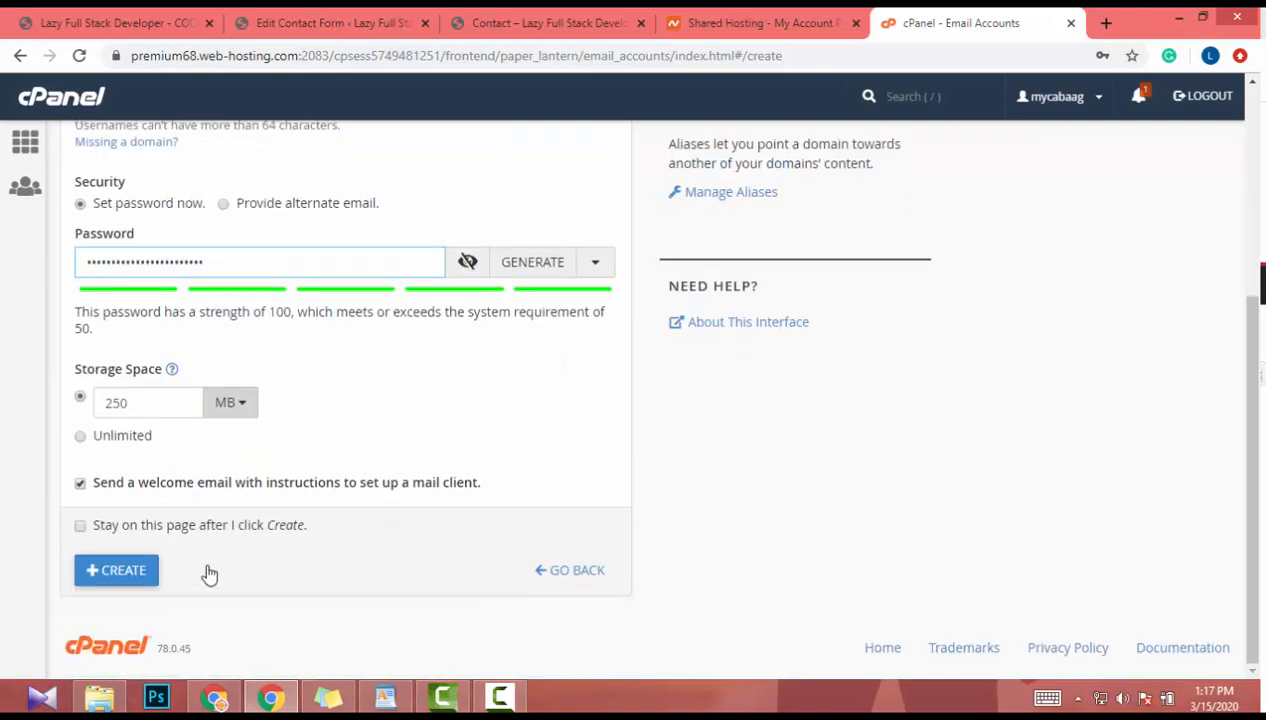
pyautogui.scroll(3, 206, 573)
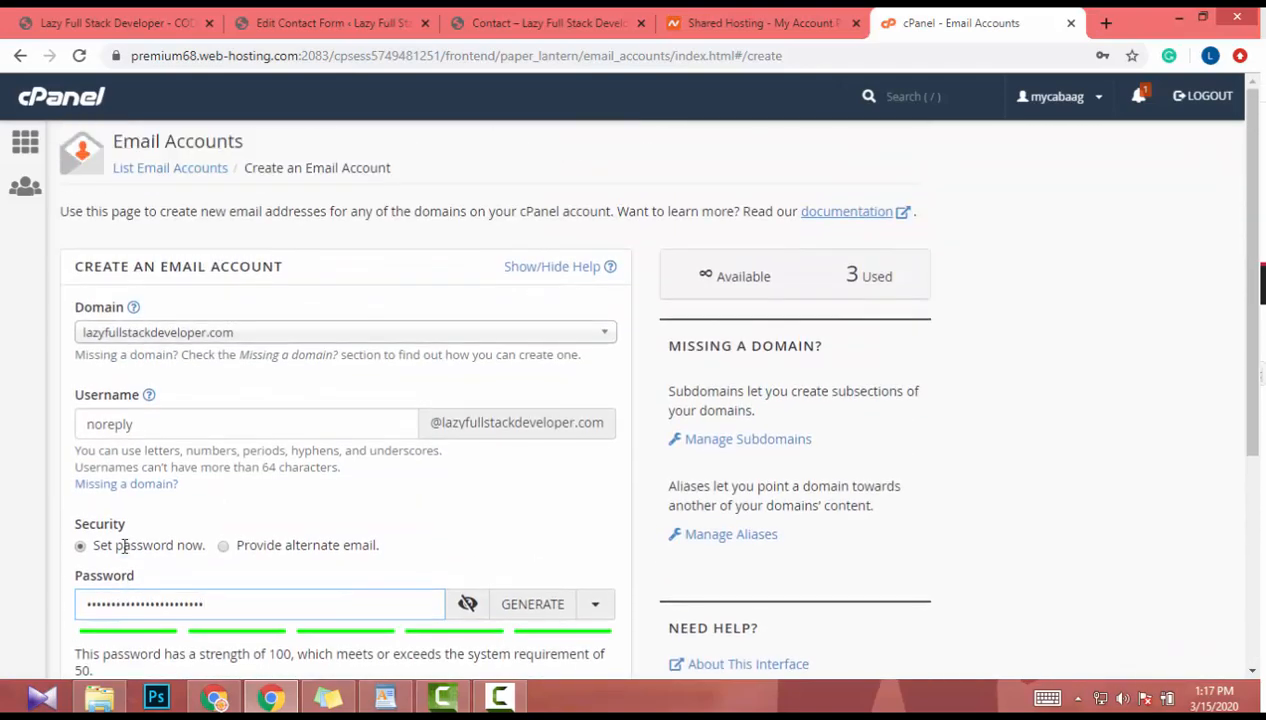
pyautogui.scroll(-4, 123, 552)
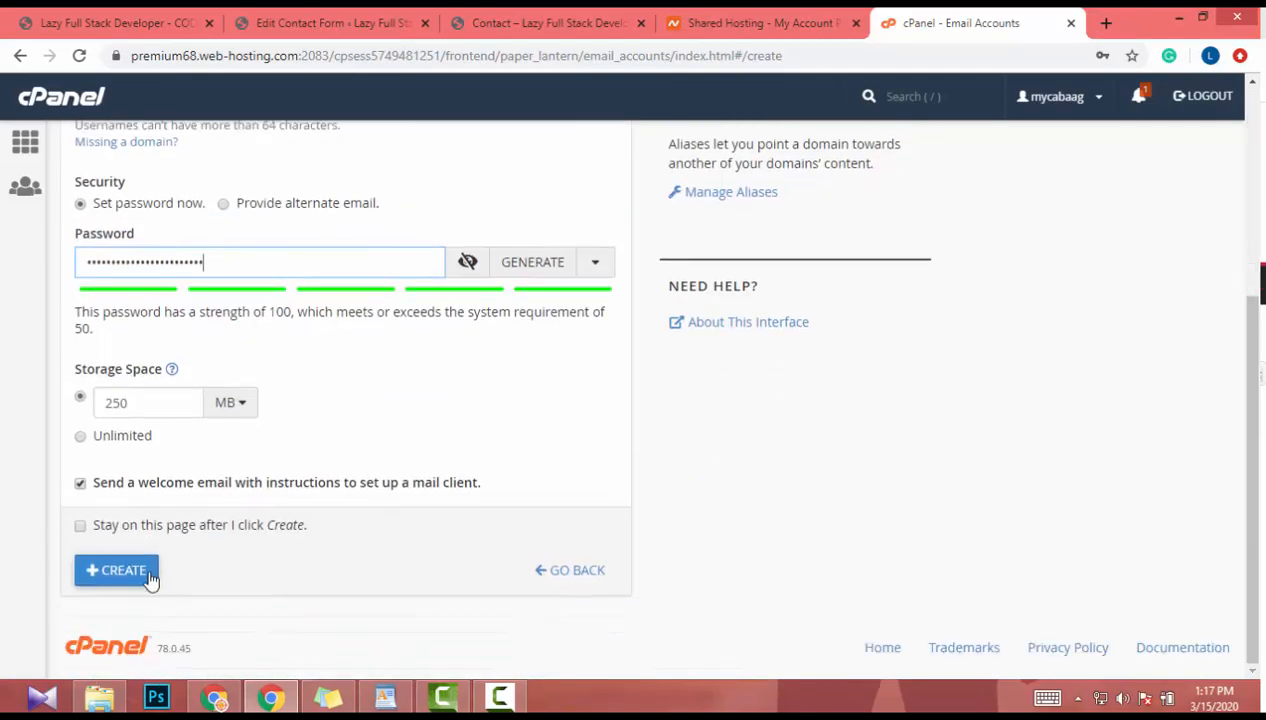
pyautogui.click(150, 578)
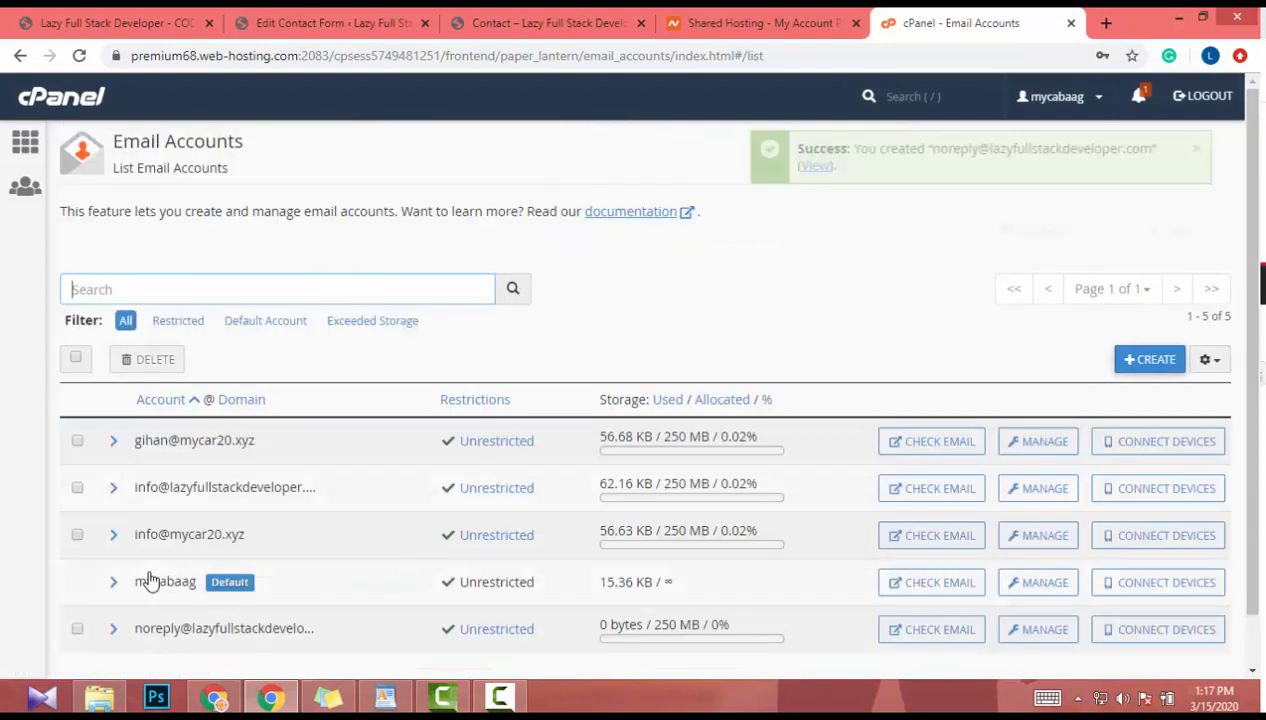
# - Open the noreply account's MANAGE page and scroll through its settings
pyautogui.scroll(-1, 403, 456)
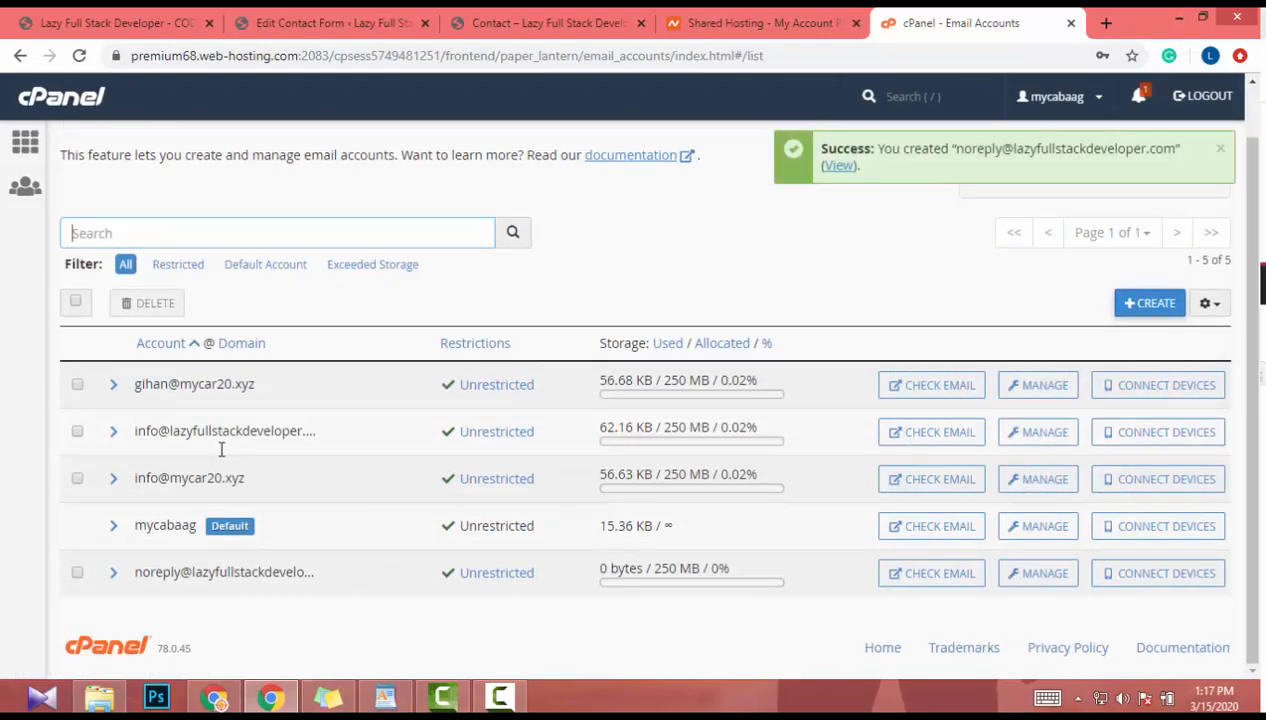
pyautogui.click(1047, 580)
pyautogui.scroll(-8, 331, 415)
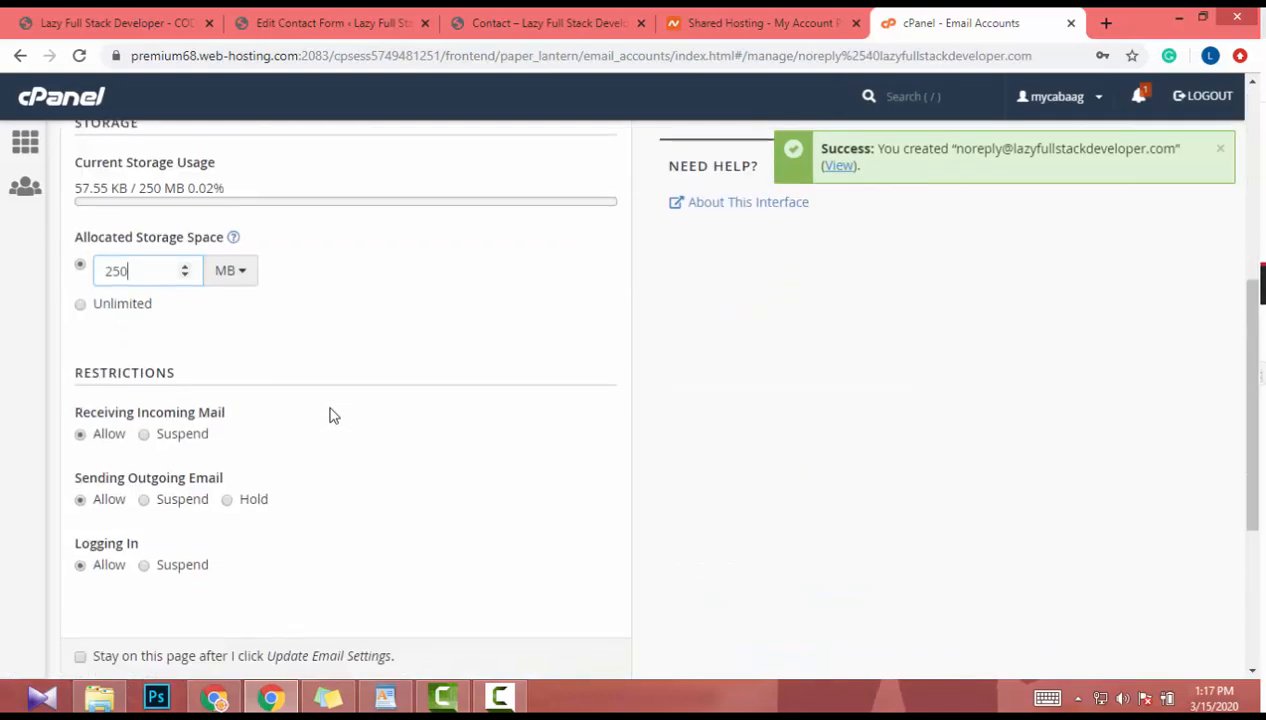
pyautogui.scroll(10, 333, 415)
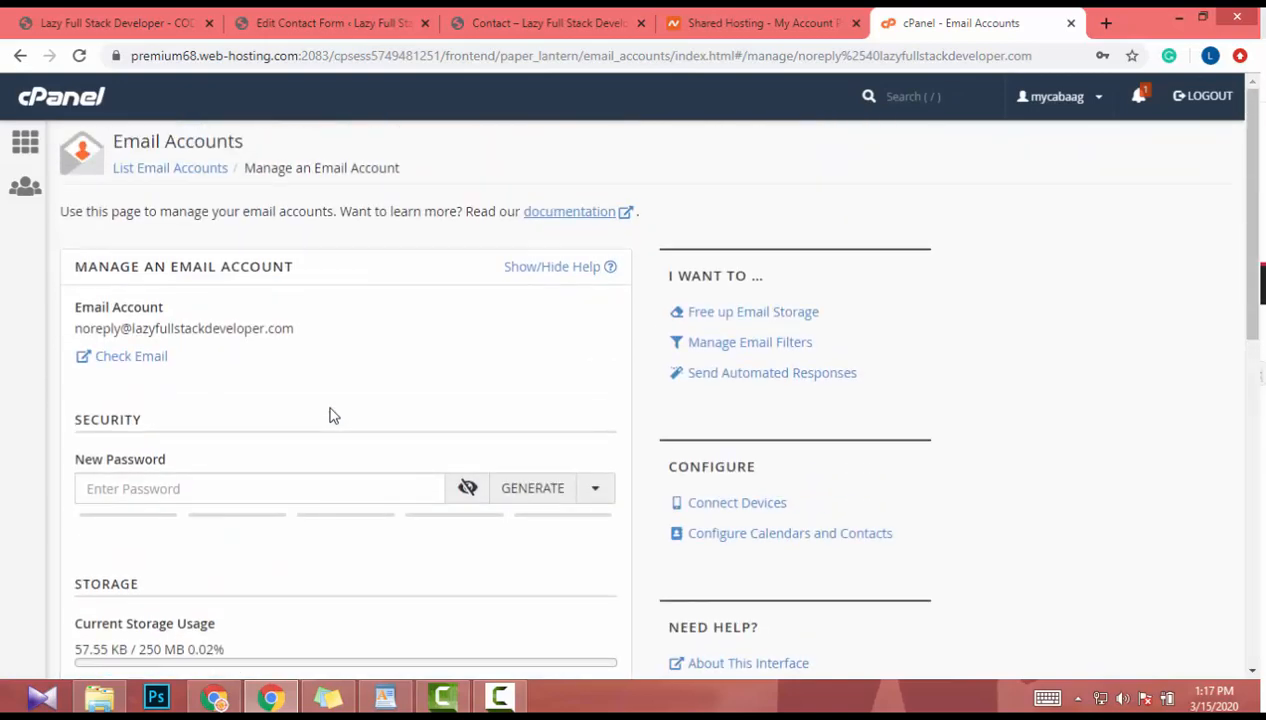
pyautogui.scroll(-2, 333, 415)
pyautogui.scroll(2, 333, 415)
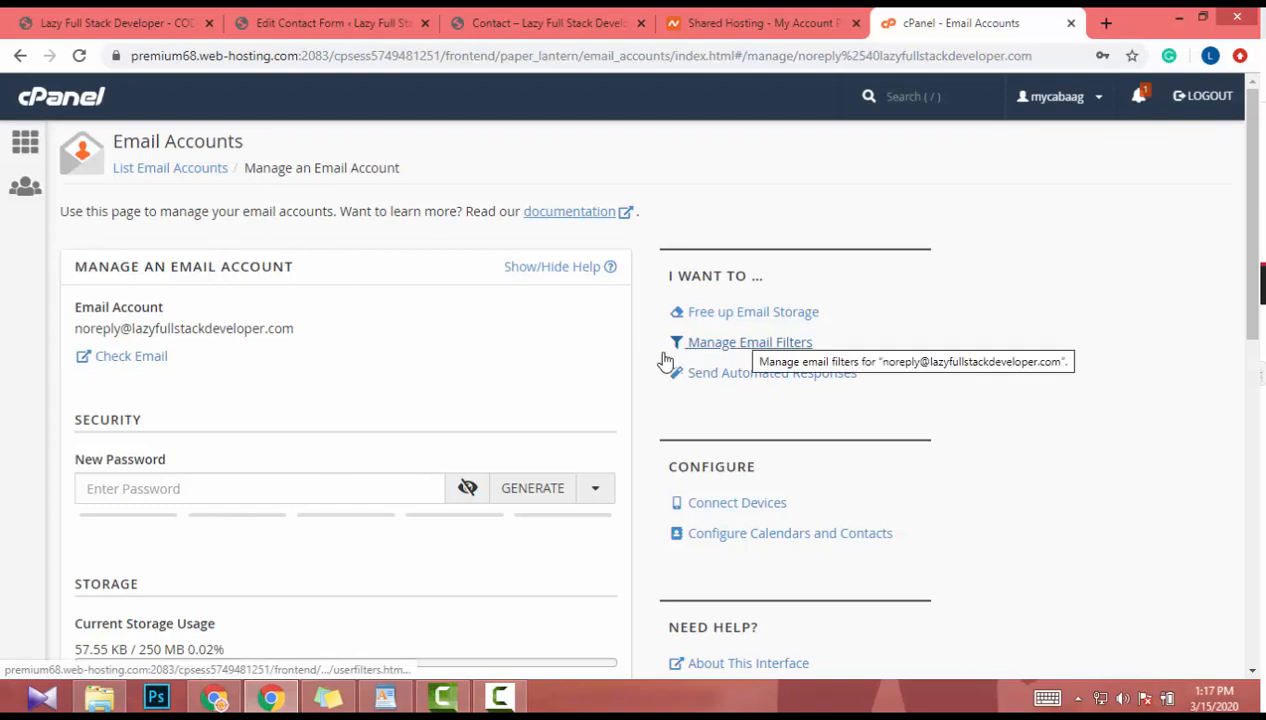
# - Return to the five-account list and open CONNECT DEVICES for the noreply account
pyautogui.click(20, 58)
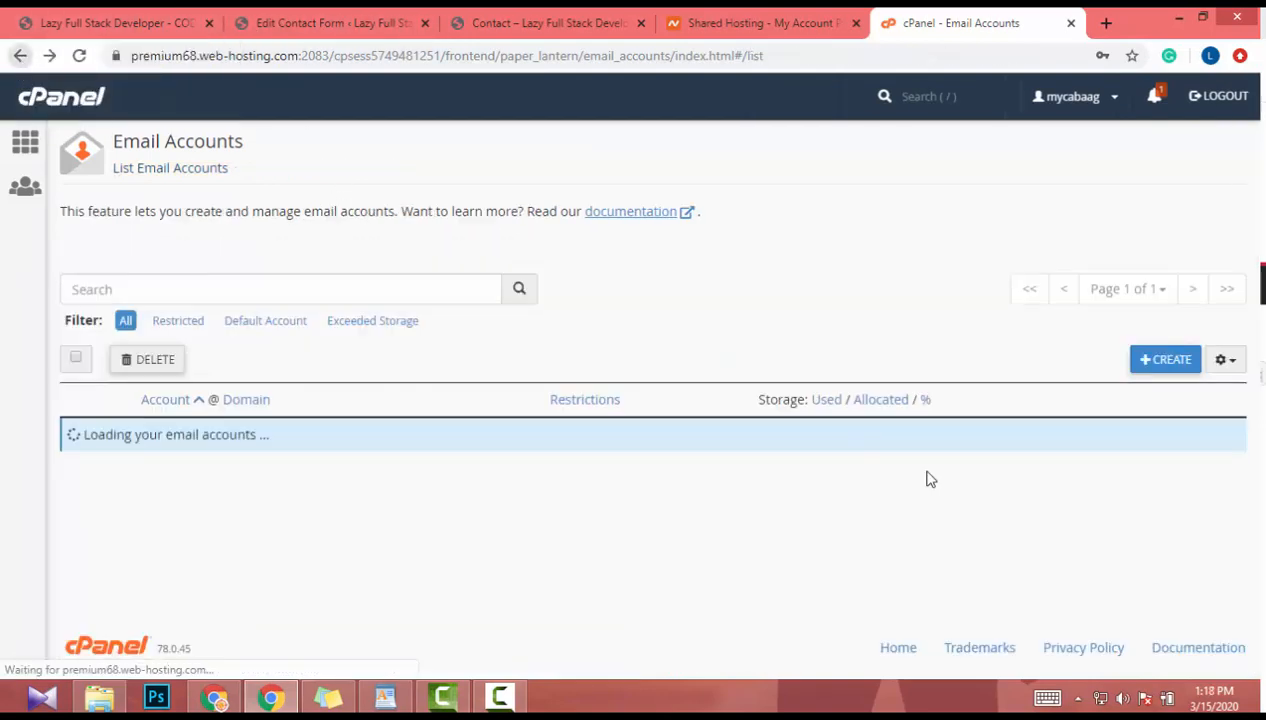
pyautogui.scroll(-1, 1070, 585)
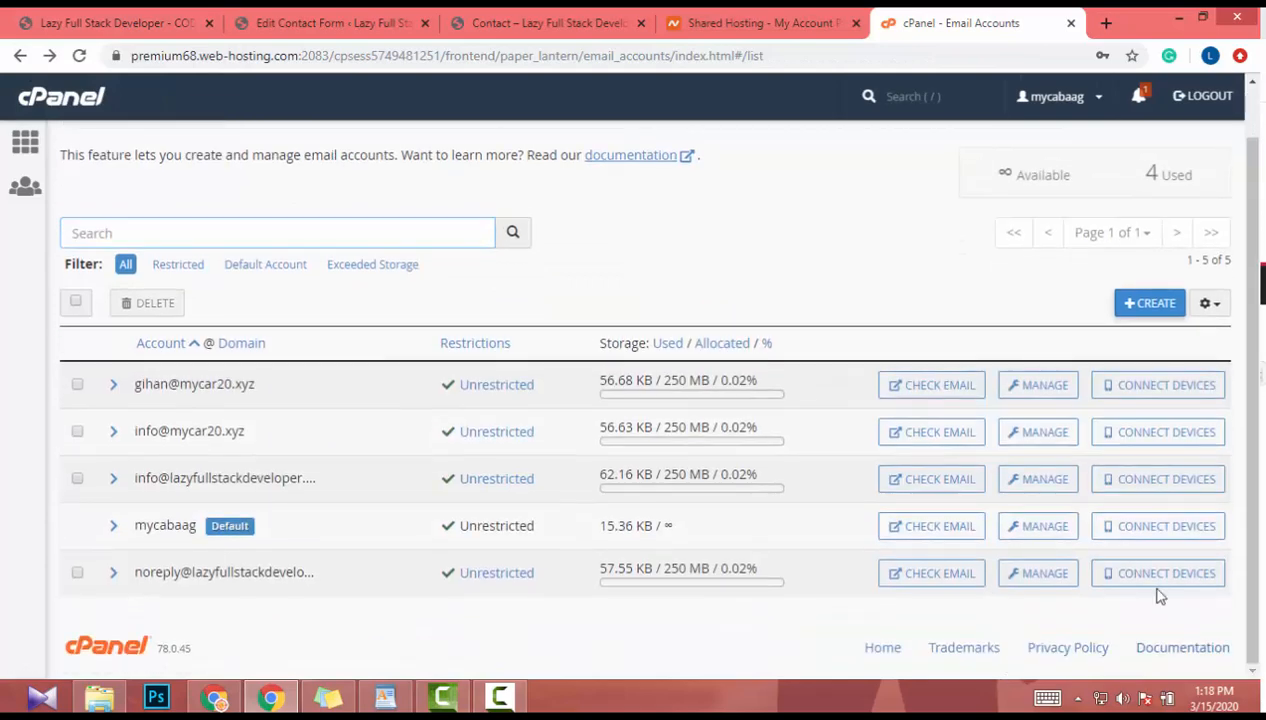
pyautogui.click(1163, 583)
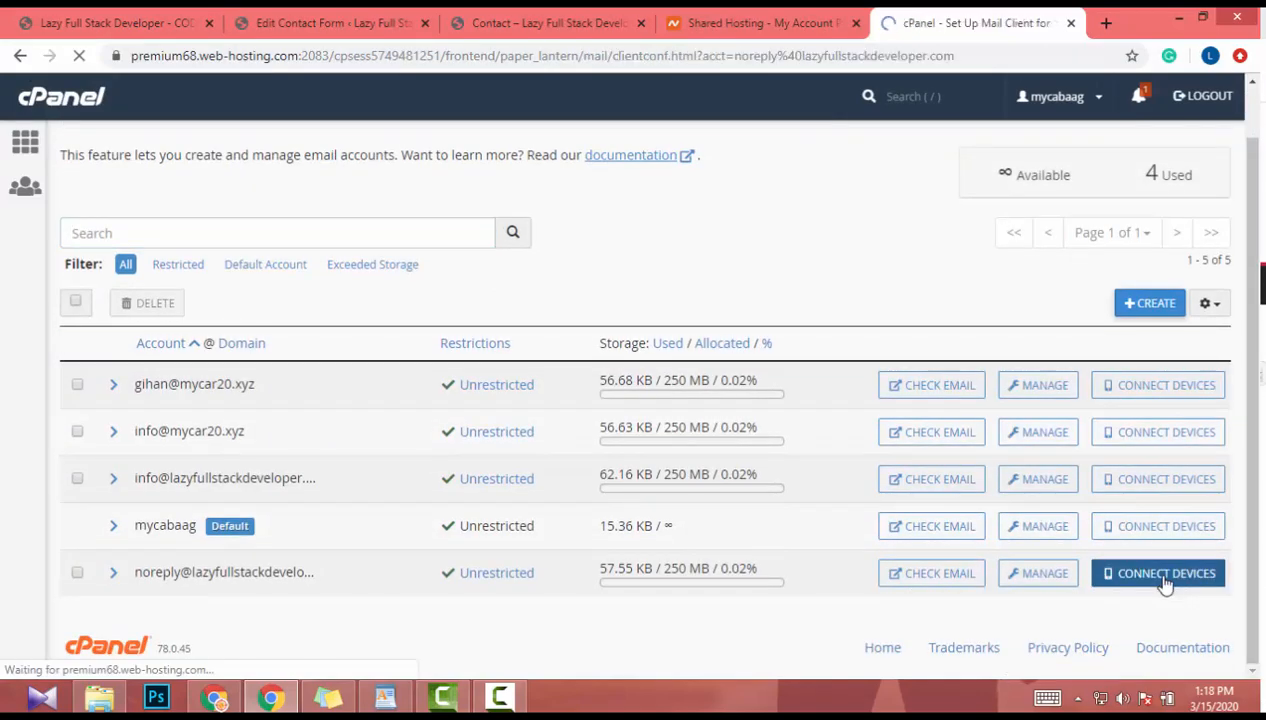
# - Select the noreply mailbox's SSL username in Mail Client Manual Settings, then go to the site's home page
pyautogui.scroll(-5, 640, 437)
pyautogui.scroll(-4, 633, 434)
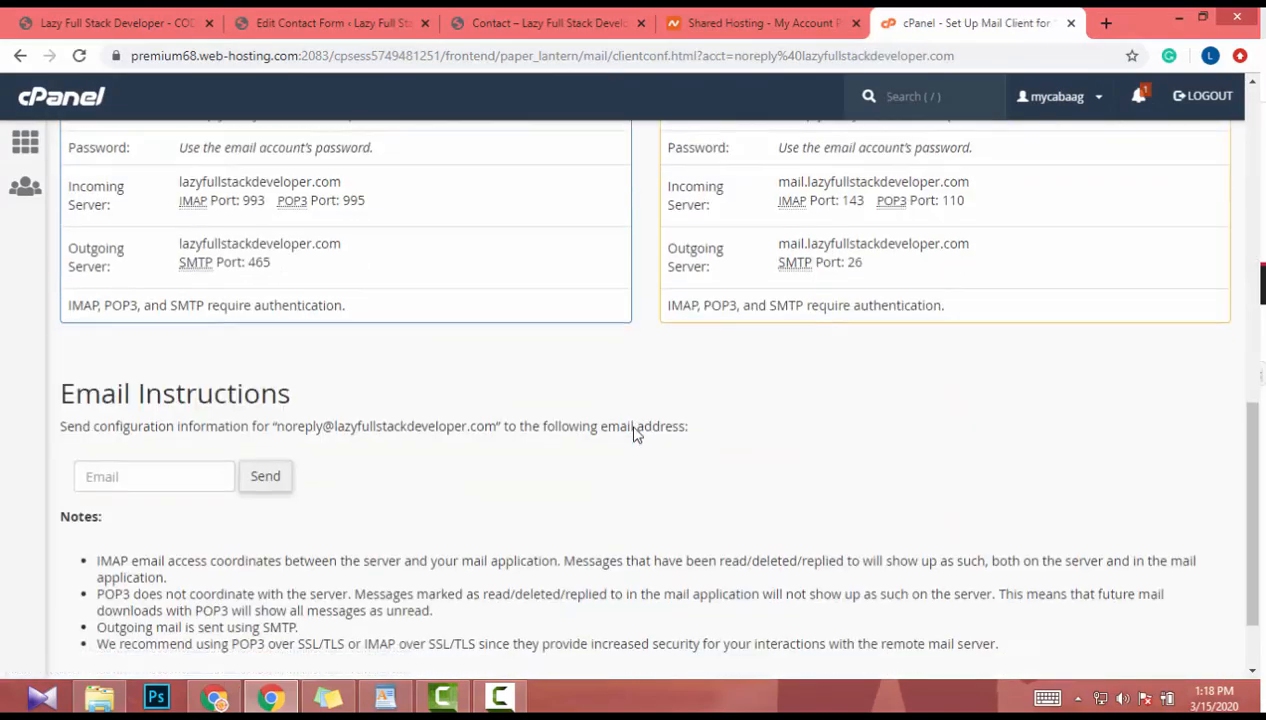
pyautogui.scroll(4, 633, 434)
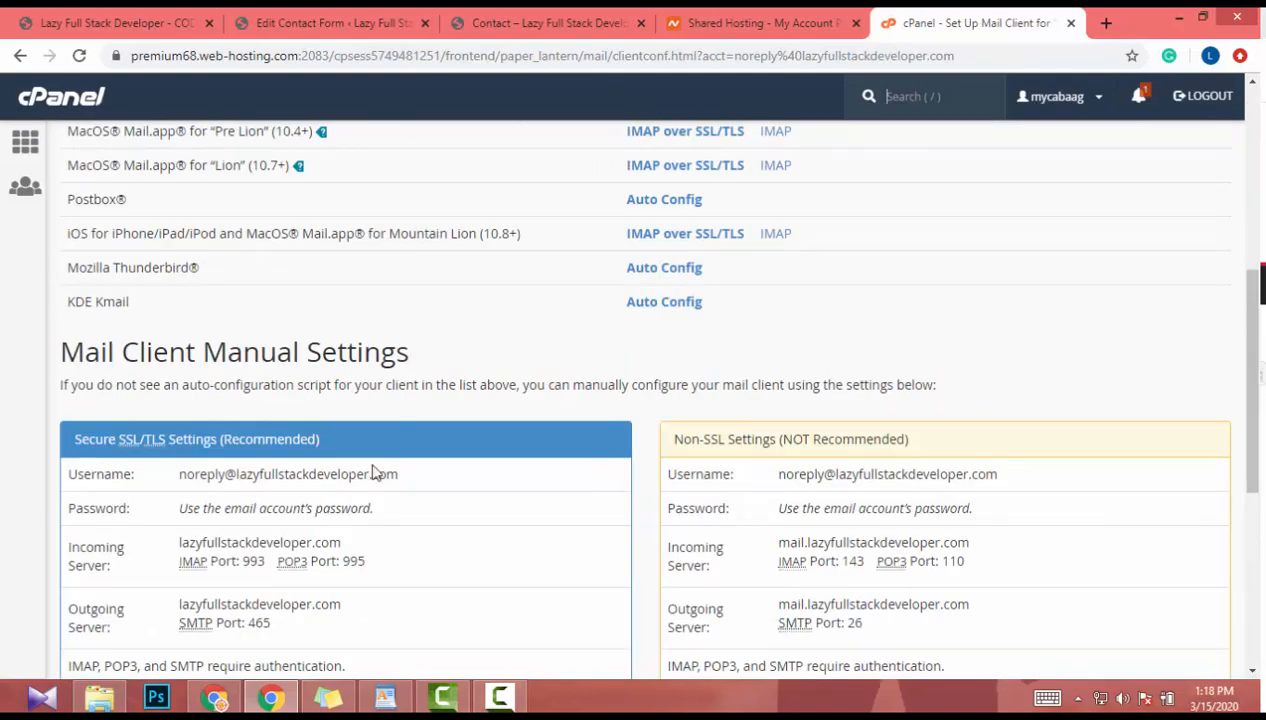
pyautogui.moveTo(432, 473); pyautogui.dragTo(196, 462)
pyautogui.hotkey('ctrl', 'c')
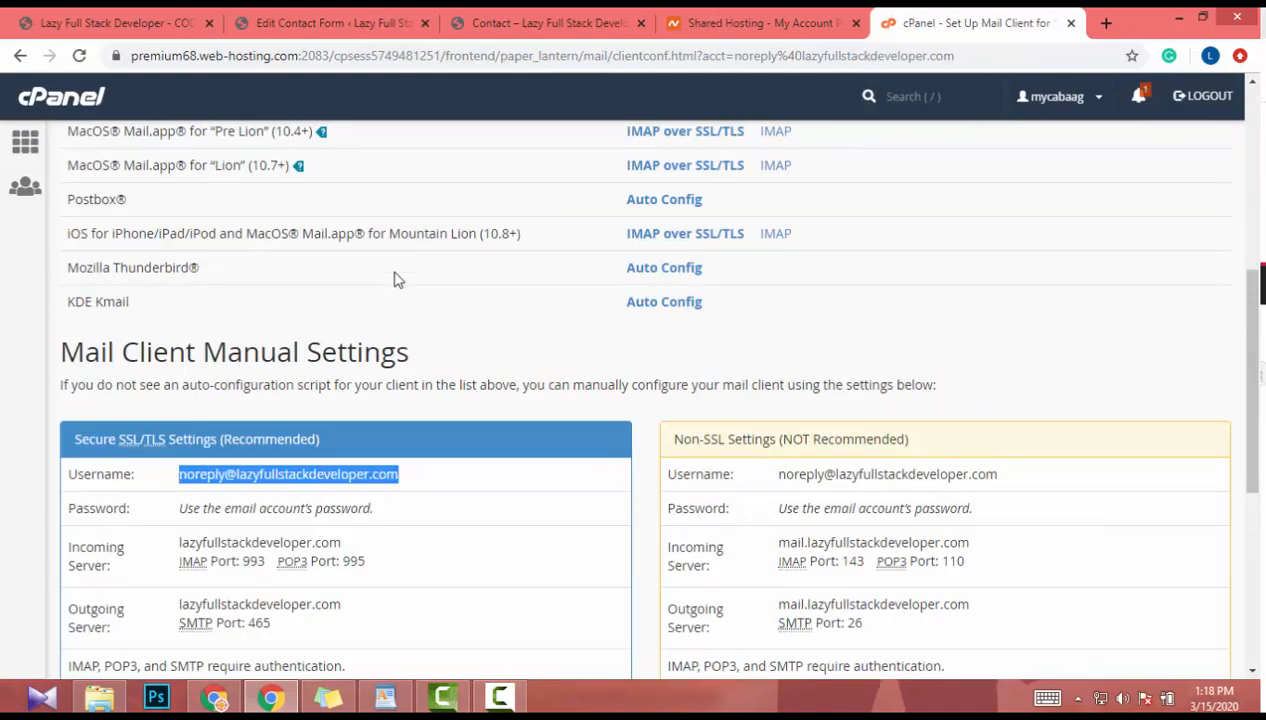
pyautogui.click(134, 18)
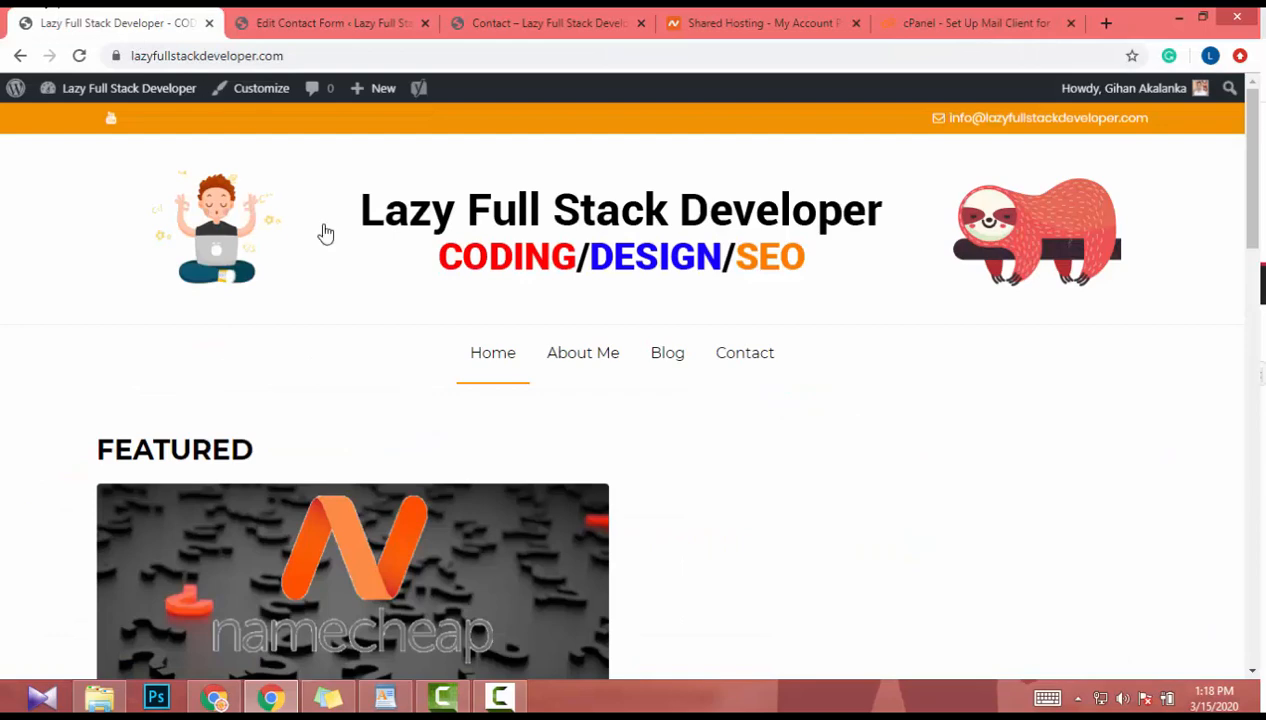
# - Replace the Mail tab's From address with the copied noreply address
pyautogui.click(408, 17)
pyautogui.click(553, 16)
pyautogui.click(408, 28)
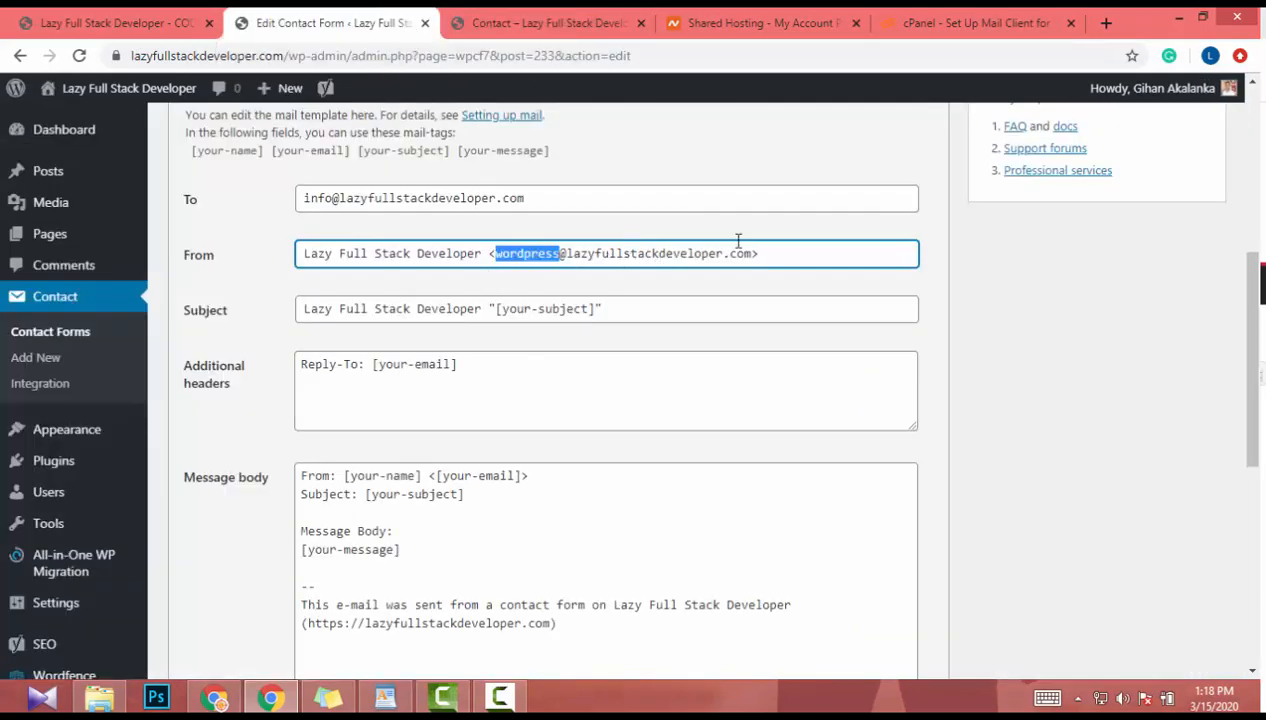
pyautogui.moveTo(738, 240); pyautogui.dragTo(771, 280)
pyautogui.hotkey('ctrl', 'v')
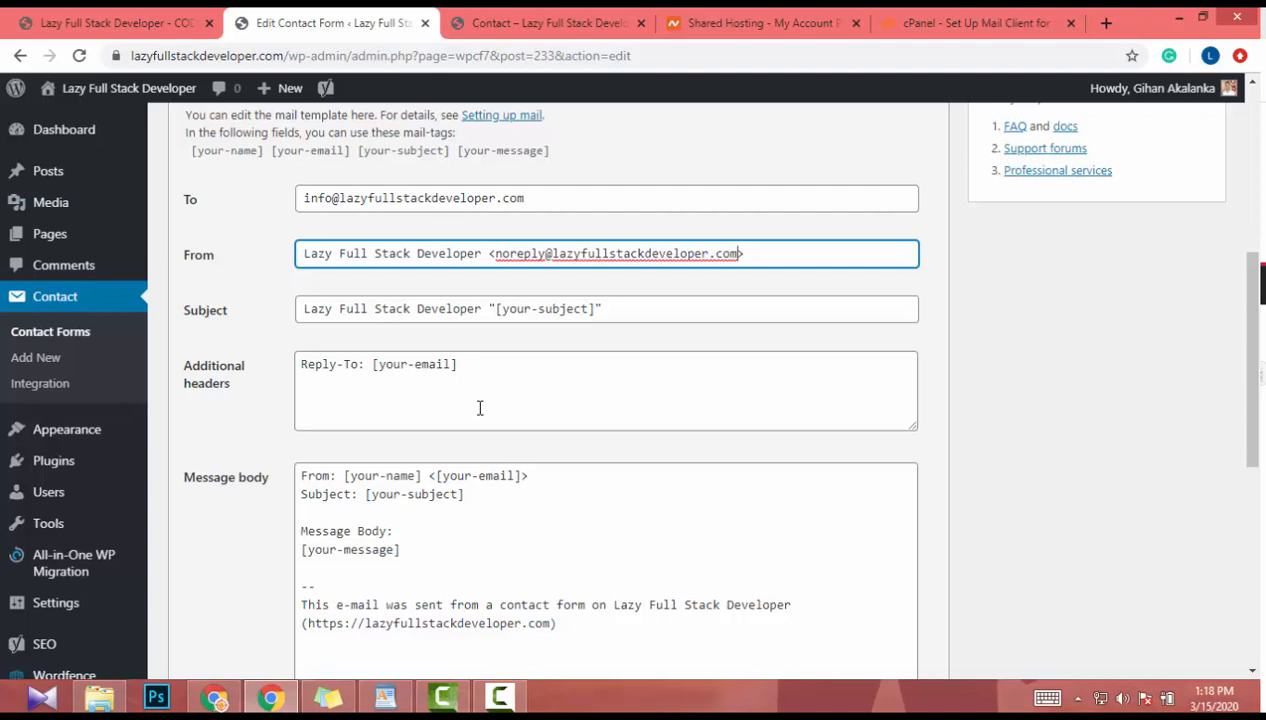
# - Delete the site link line so the message body ends with 'sent from a contact form on Lazy Full Stack Developer'
pyautogui.scroll(-3, 569, 303)
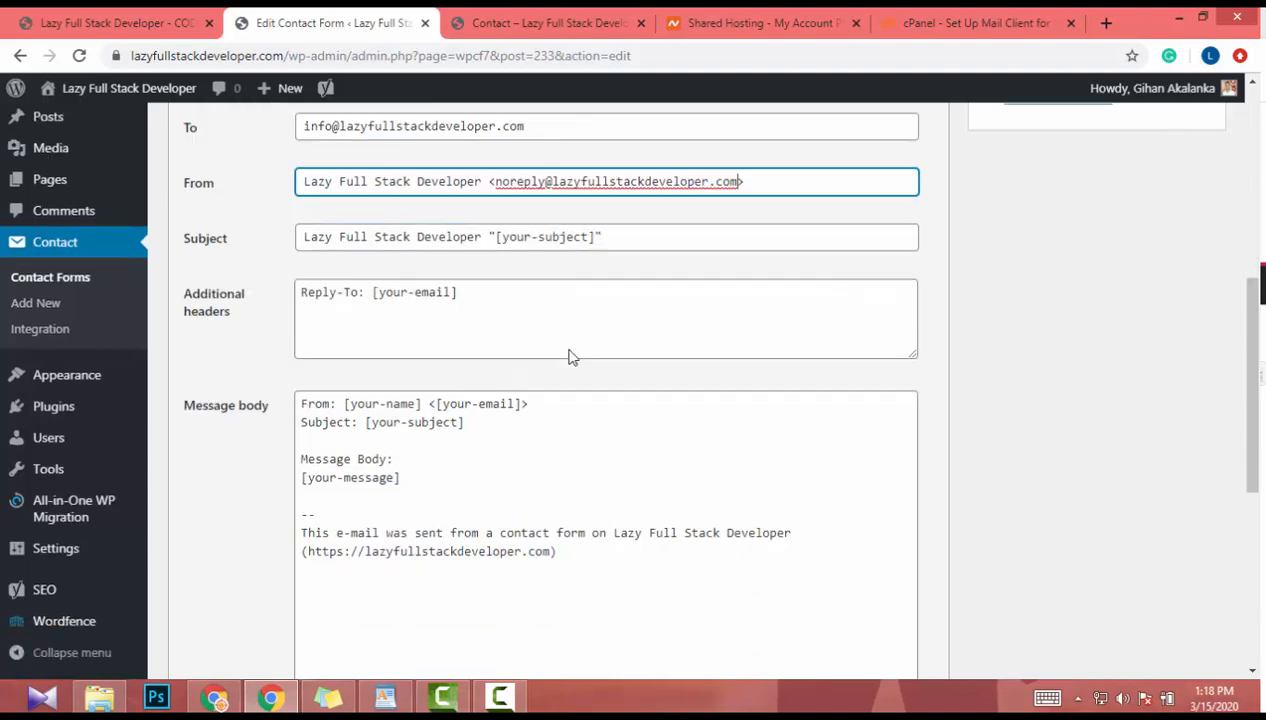
pyautogui.moveTo(603, 356); pyautogui.dragTo(240, 364)
pyautogui.press('BackSpace')
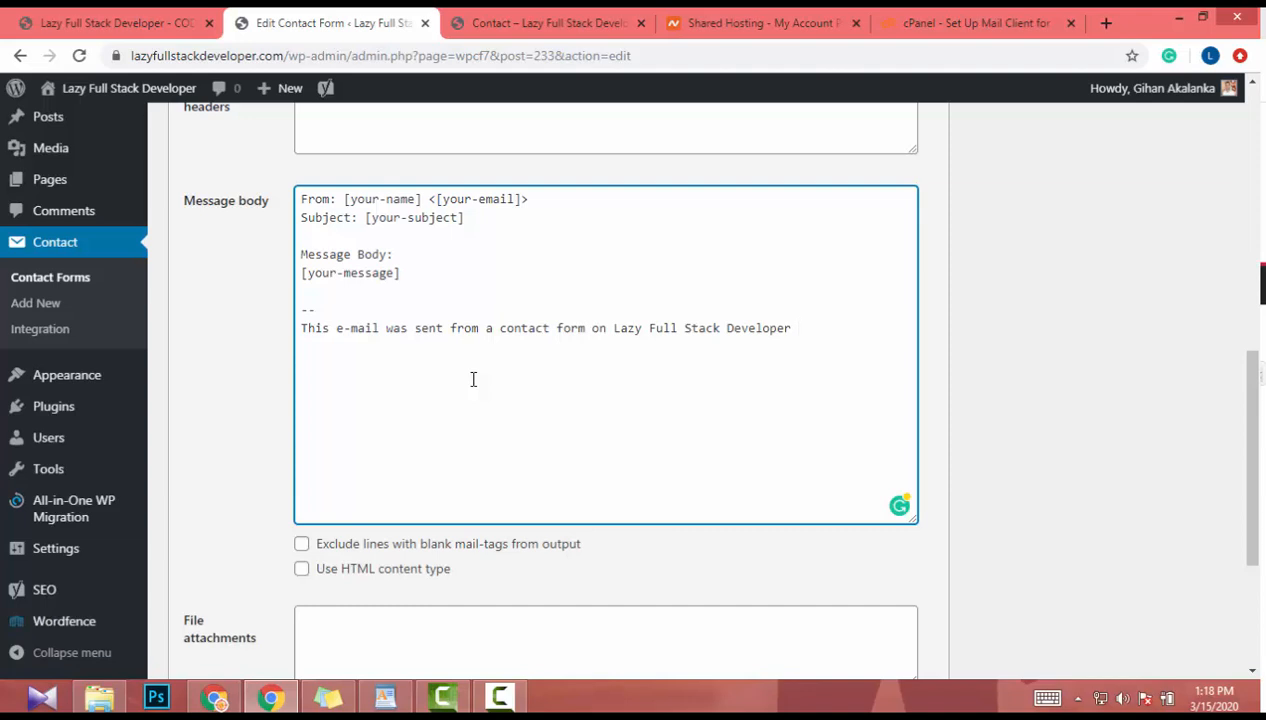
pyautogui.scroll(-3, 473, 379)
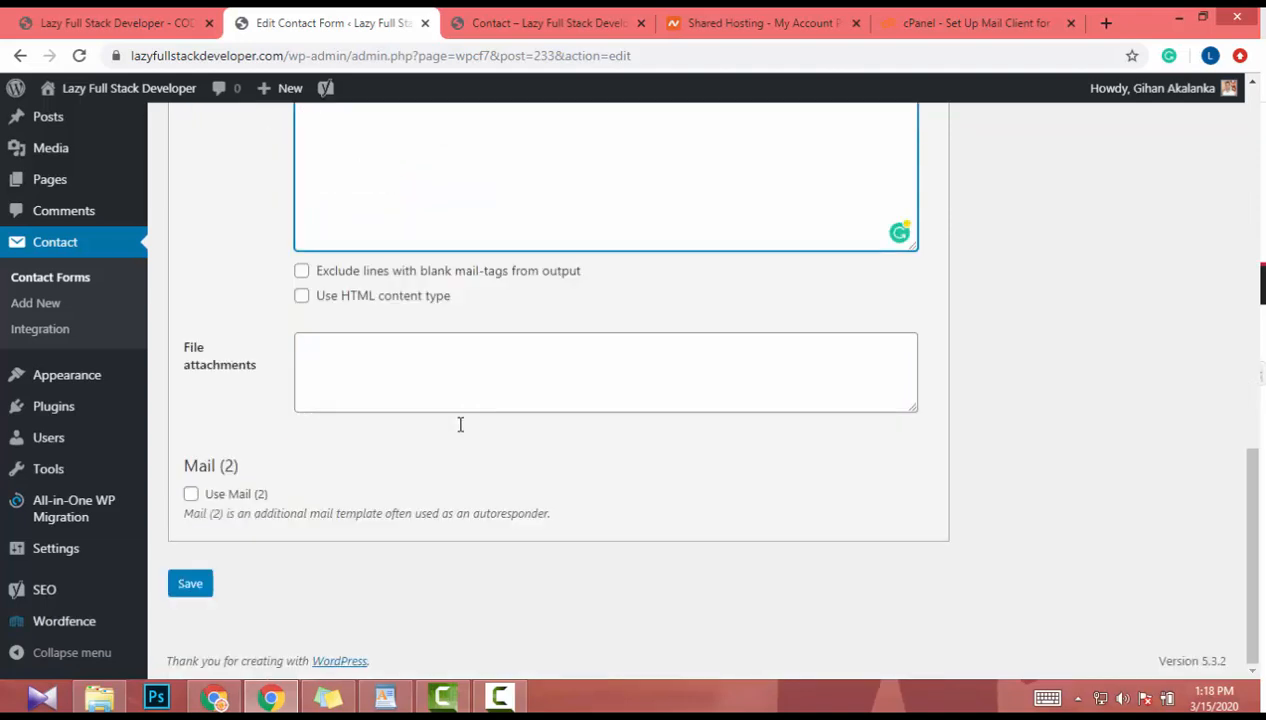
pyautogui.scroll(10, 325, 585)
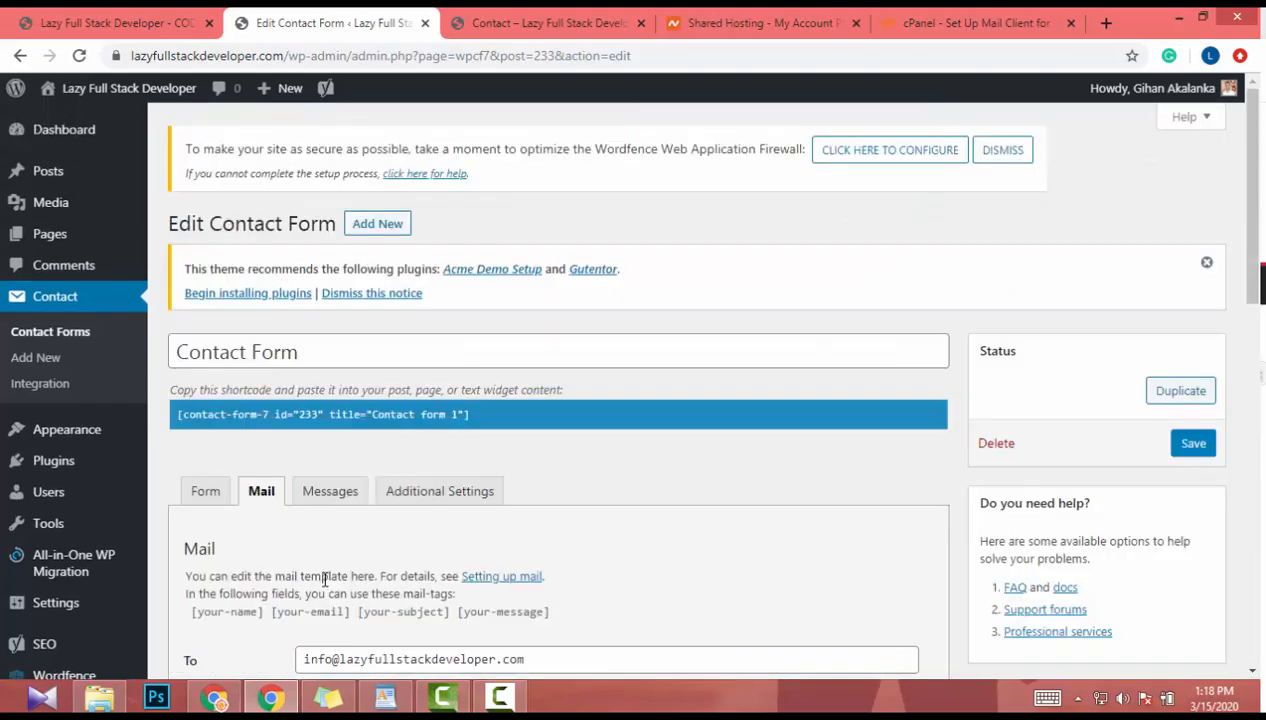
pyautogui.scroll(-2, 325, 585)
pyautogui.scroll(-8, 325, 580)
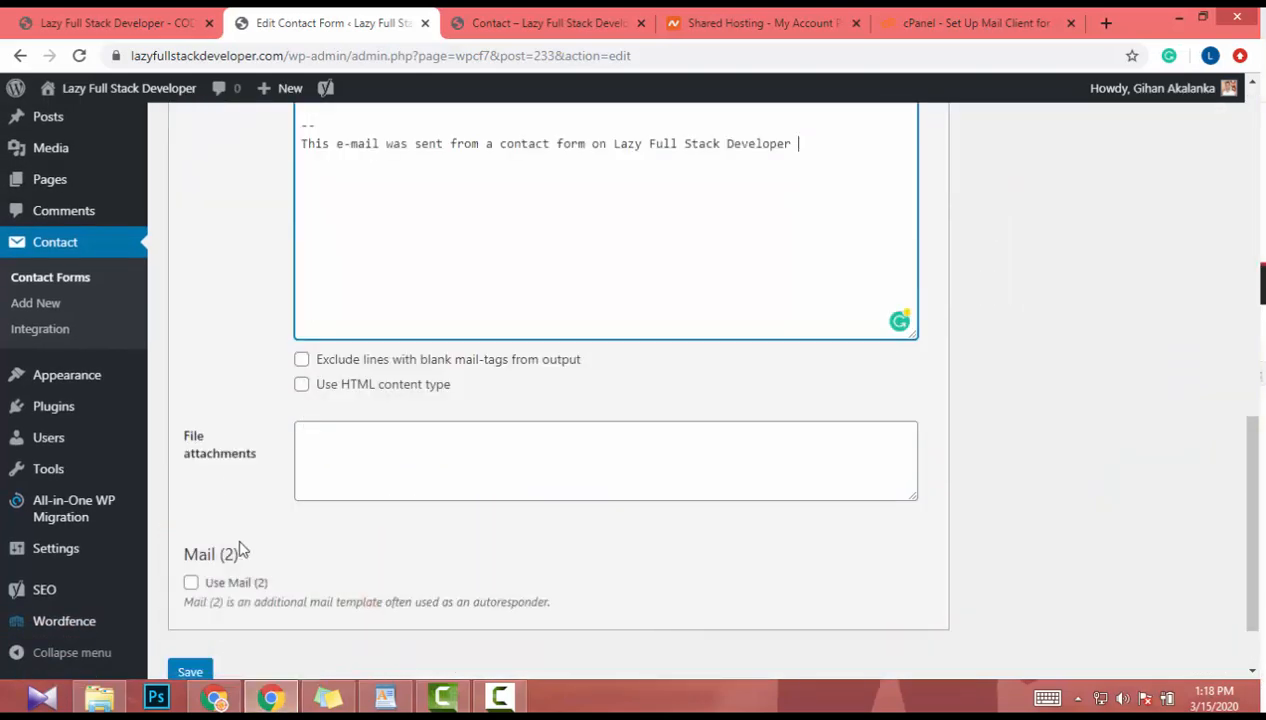
pyautogui.scroll(-1, 240, 549)
# - Save the contact form, then review its Messages, Additional Settings and Form tabs
pyautogui.click(191, 585)
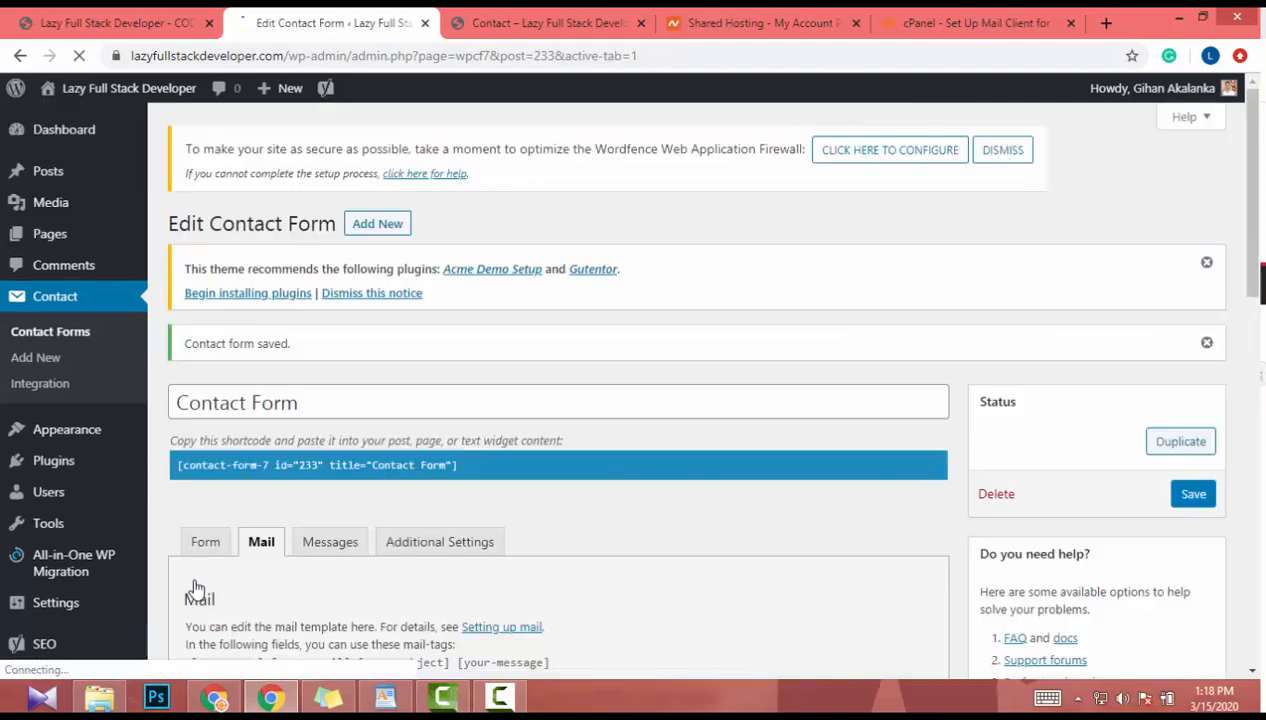
pyautogui.click(331, 543)
pyautogui.scroll(-4, 331, 530)
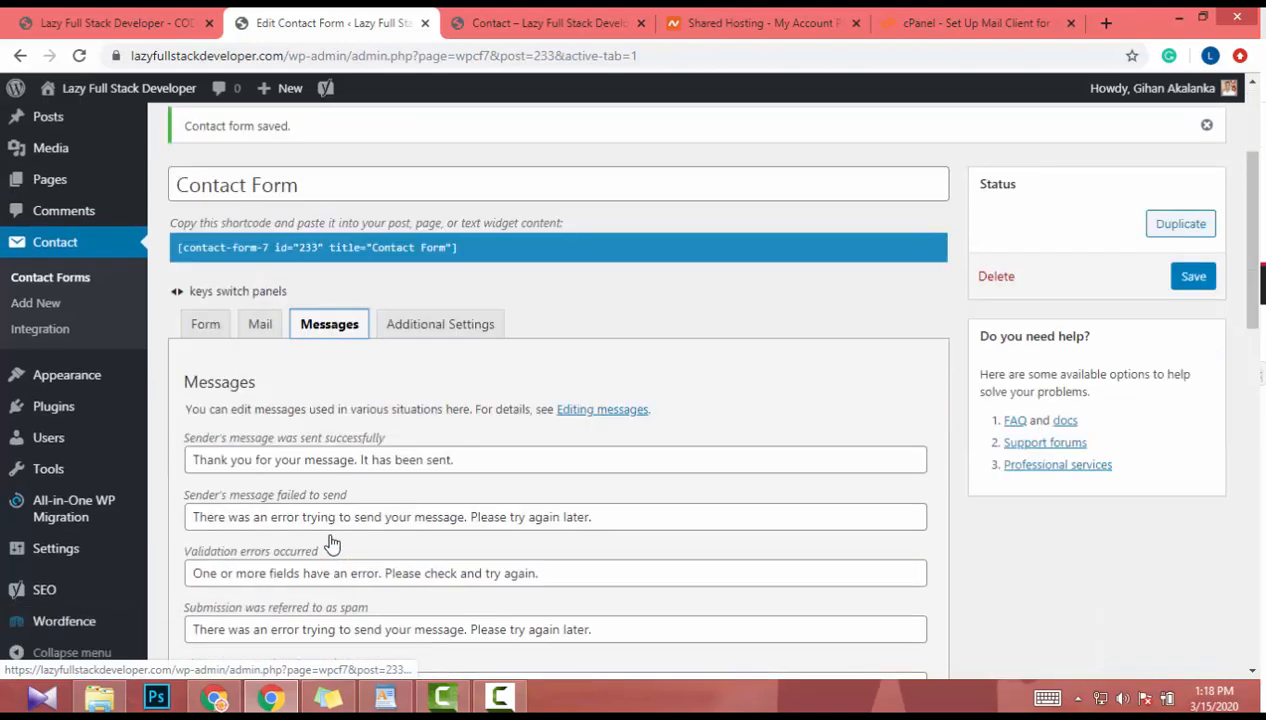
pyautogui.scroll(1, 331, 520)
pyautogui.scroll(2, 331, 520)
pyautogui.click(410, 450)
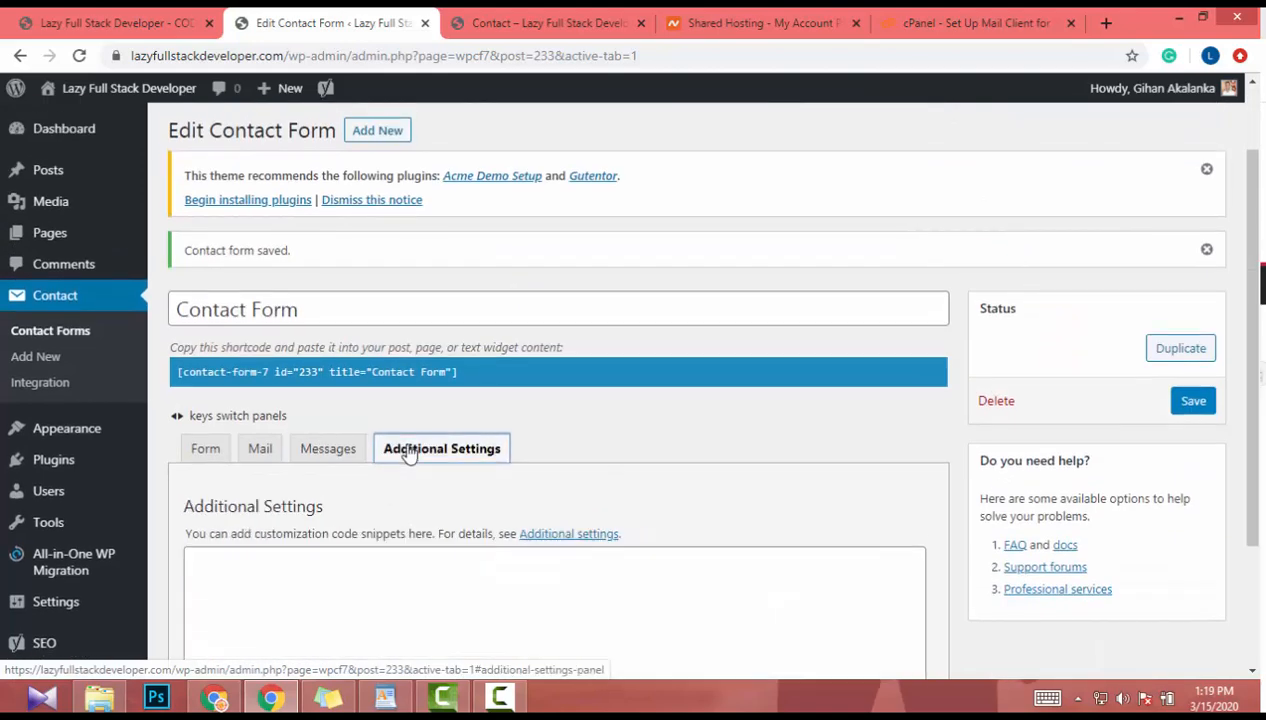
pyautogui.scroll(-2, 410, 452)
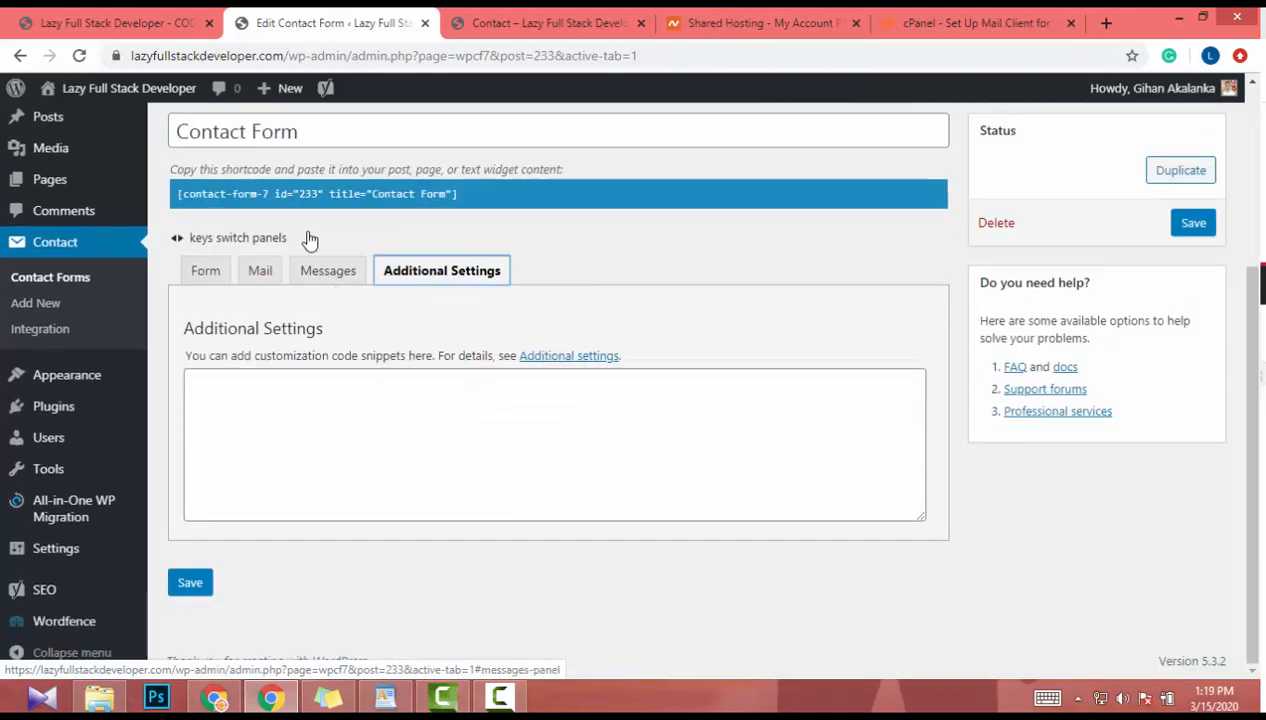
pyautogui.click(206, 282)
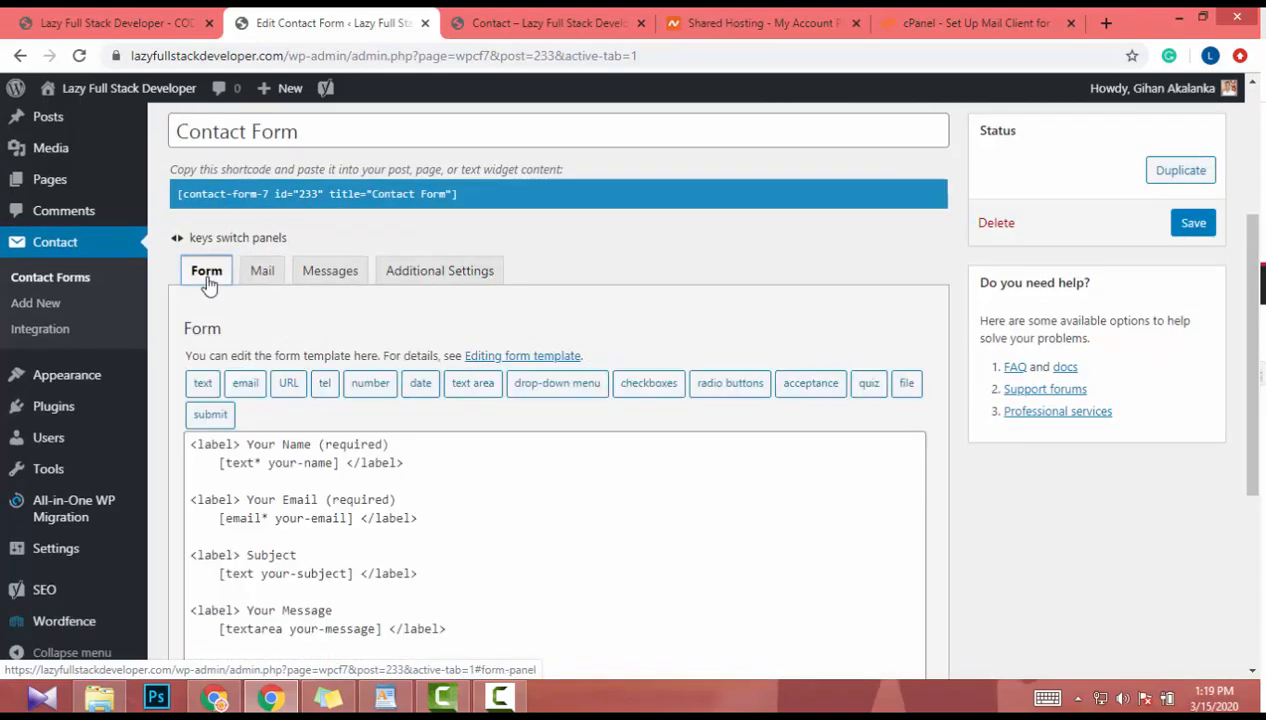
# - Copy the shortcode [contact-form-7 id="233" title="Contact Form"] from the Contact Forms list
pyautogui.click(52, 279)
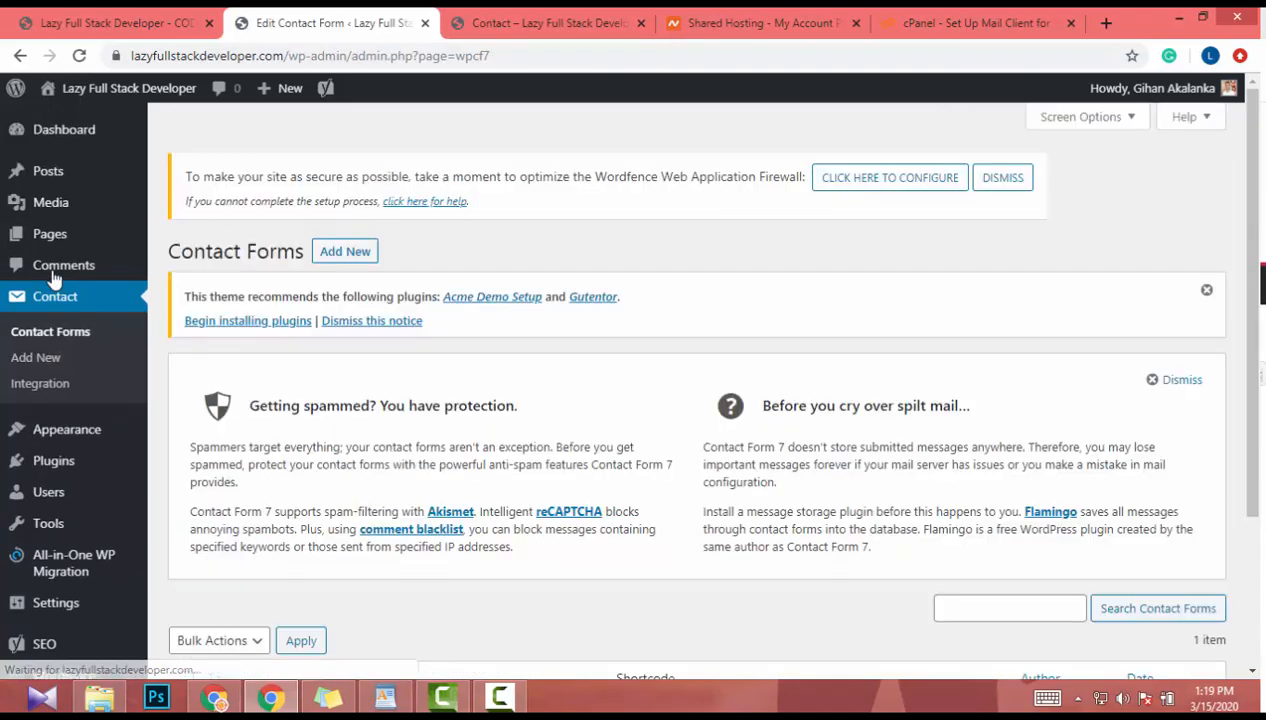
pyautogui.scroll(-3, 427, 322)
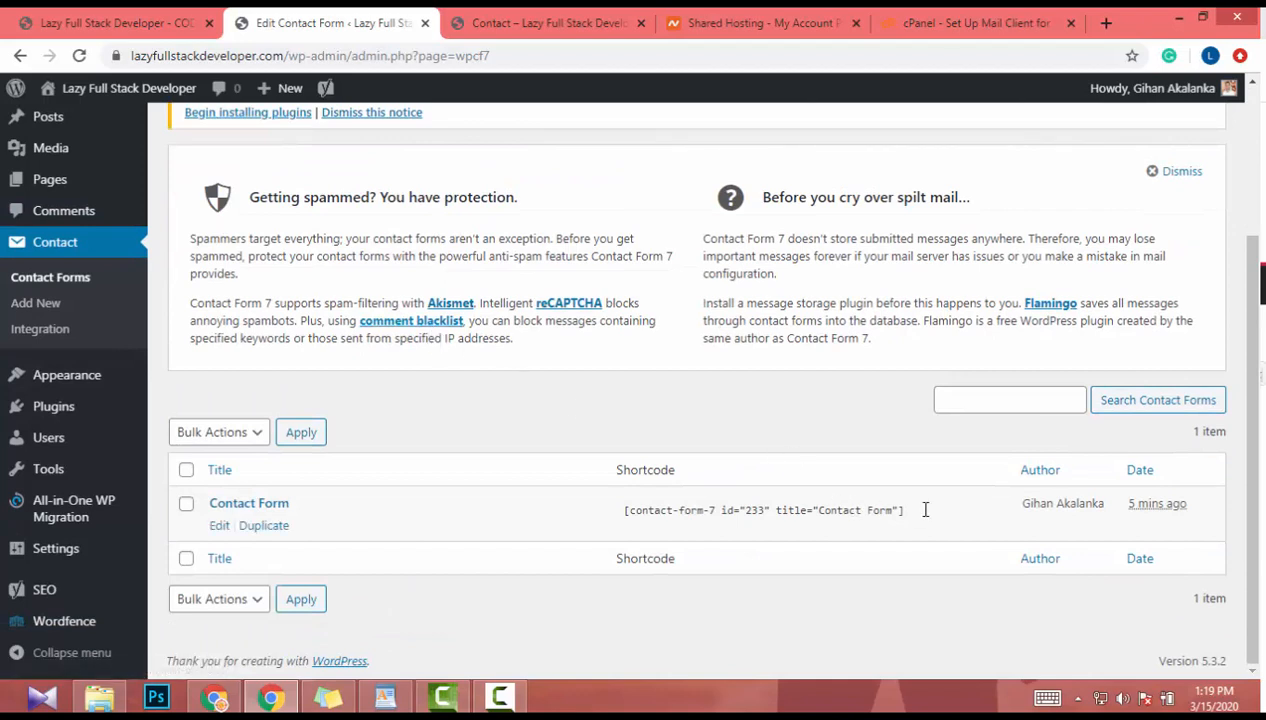
pyautogui.click(925, 509)
pyautogui.hotkey('ctrl', 'c')
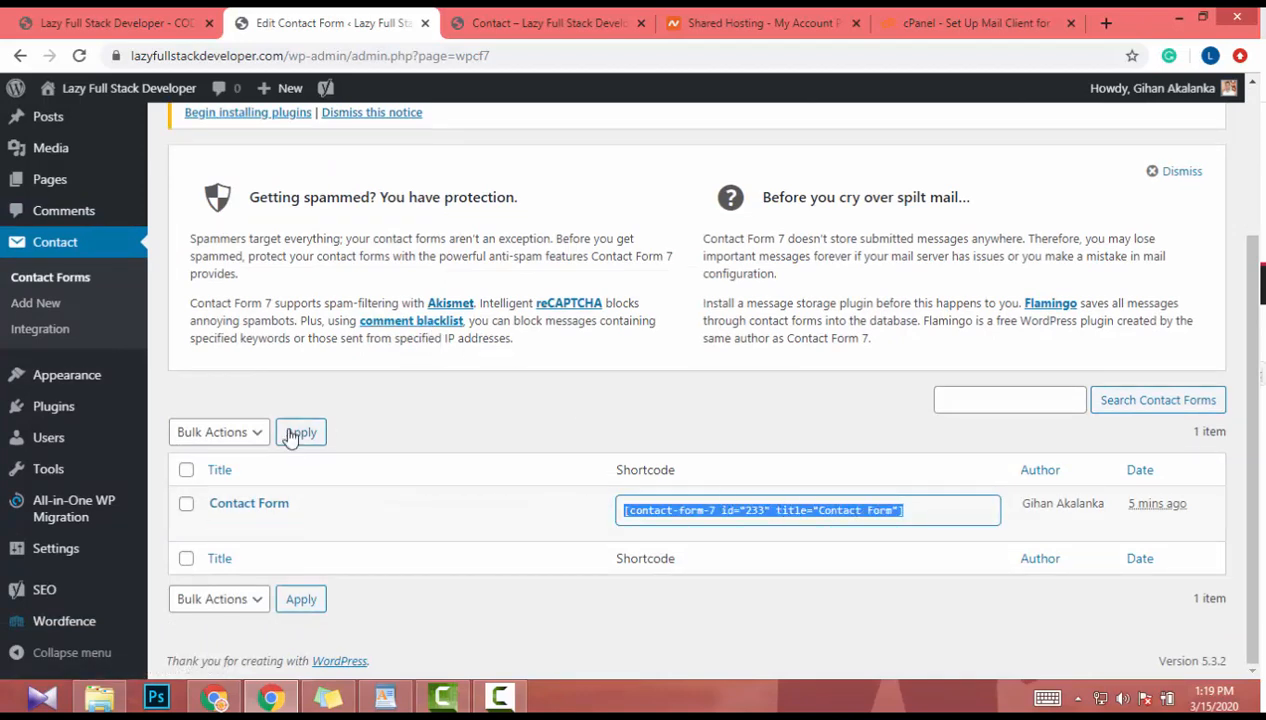
pyautogui.scroll(2, 88, 215)
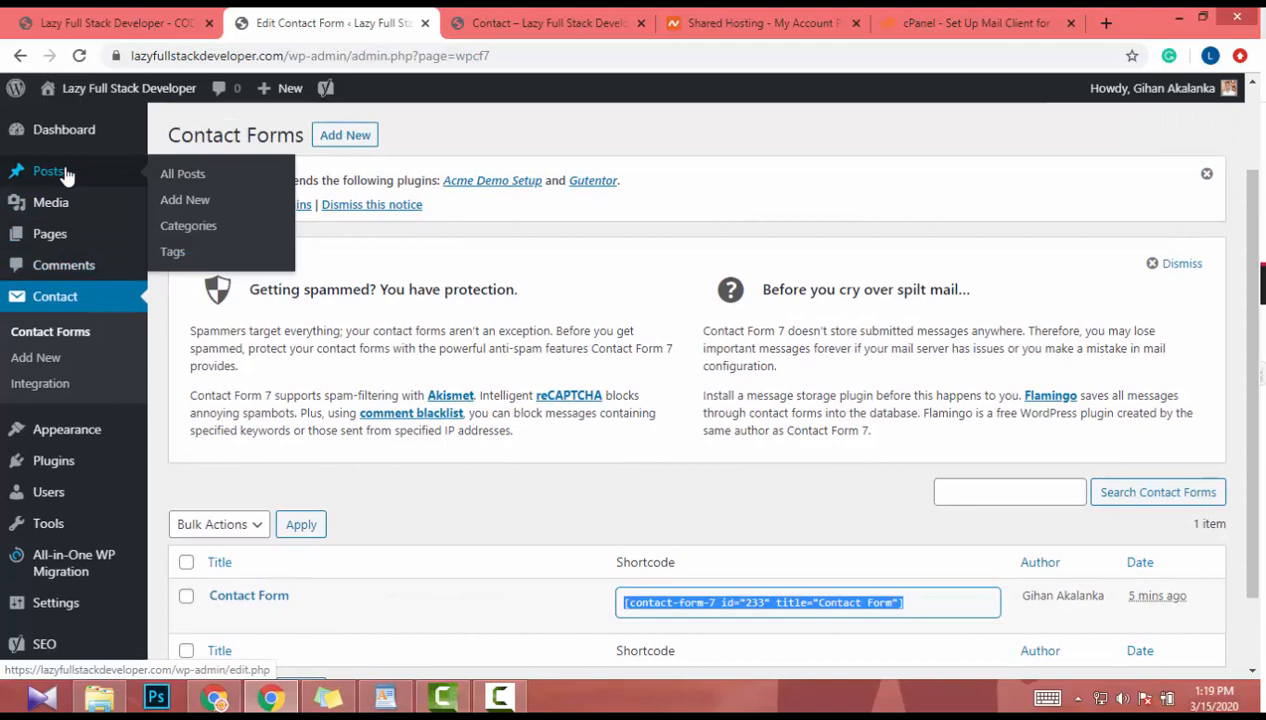
# - Open the Contact page for editing from the All Pages list
pyautogui.moveTo(55, 233)
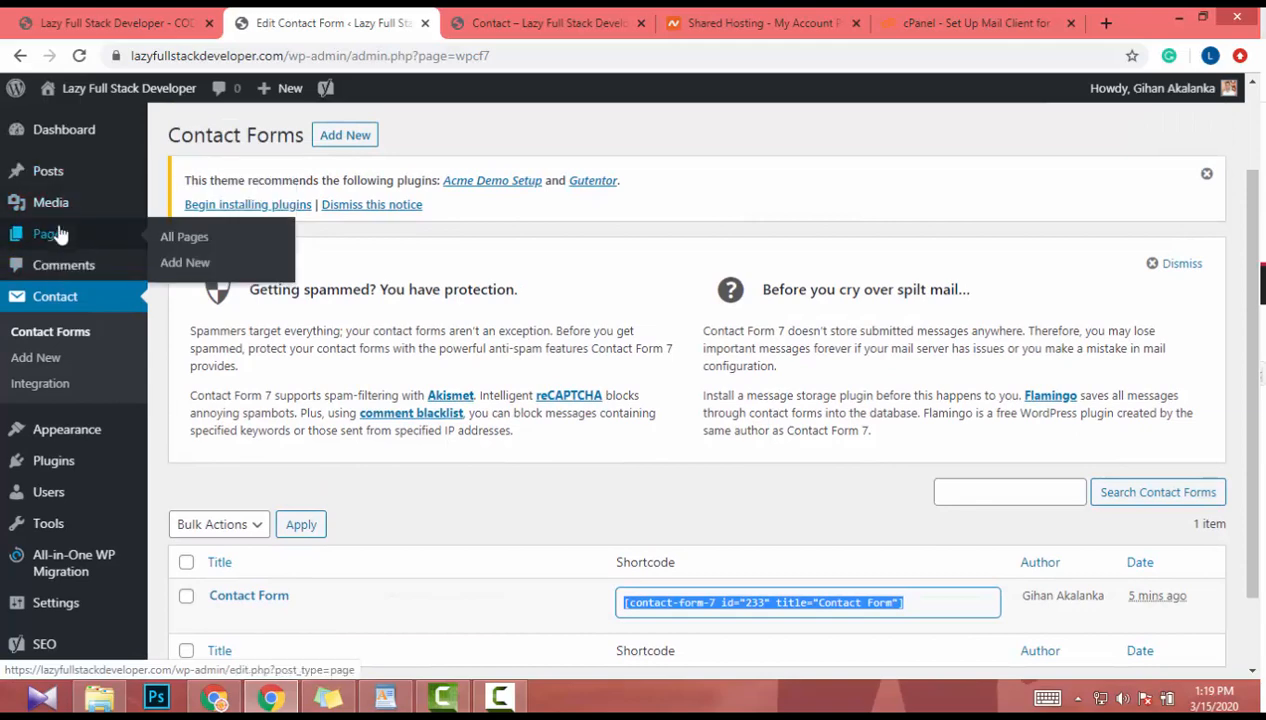
pyautogui.click(158, 240)
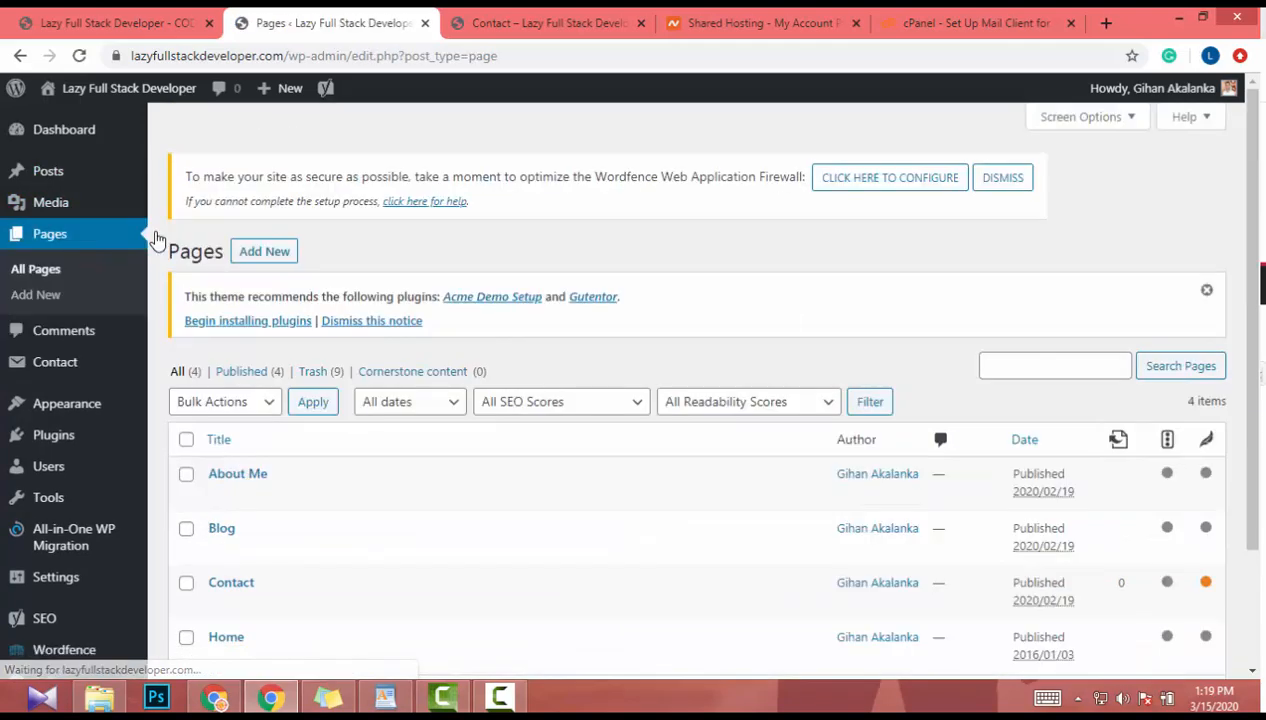
pyautogui.scroll(-3, 588, 353)
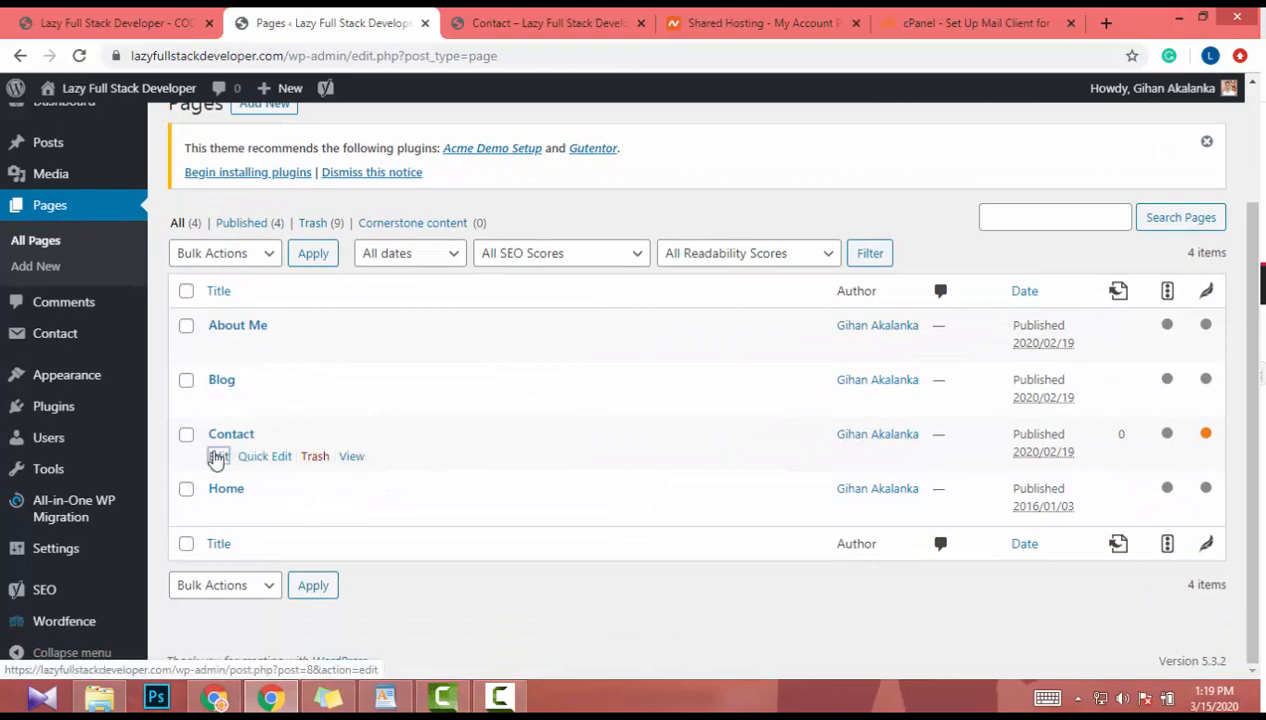
pyautogui.click(218, 456)
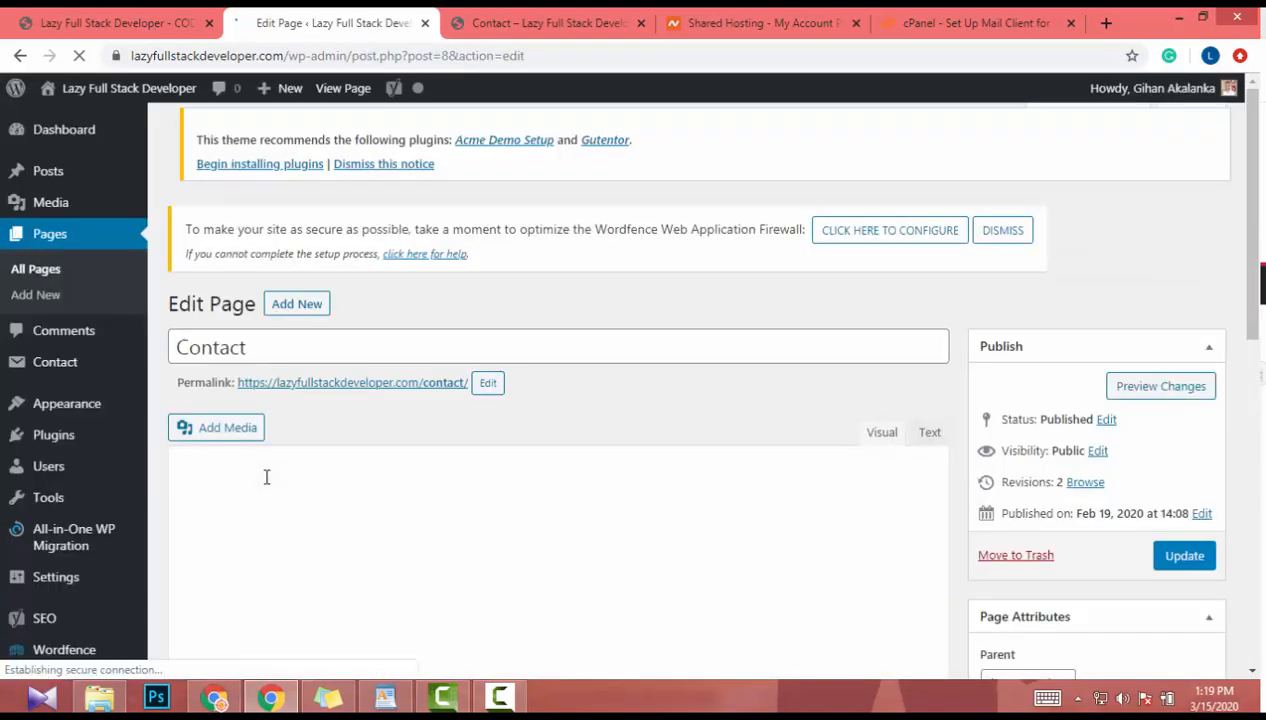
pyautogui.scroll(-2, 279, 476)
pyautogui.click(453, 497)
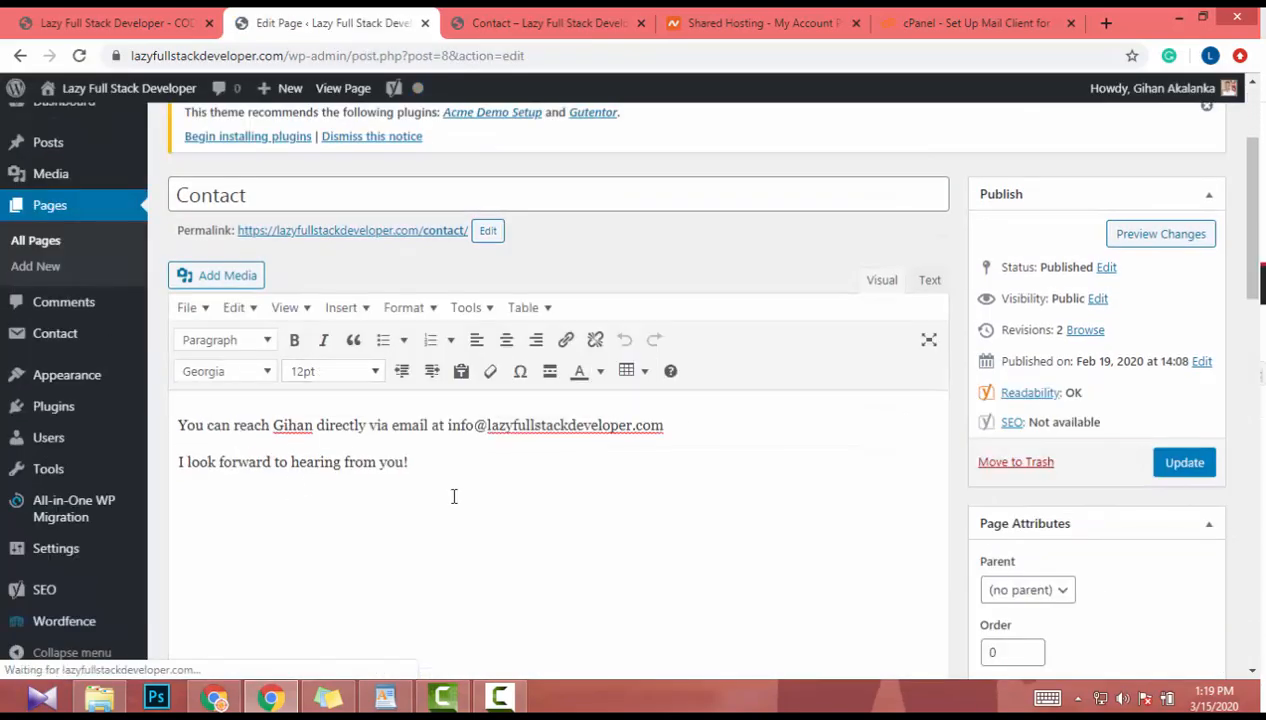
# - Replace the Contact page's HTML with the bare Contact Form shortcode and update the page
pyautogui.click(930, 281)
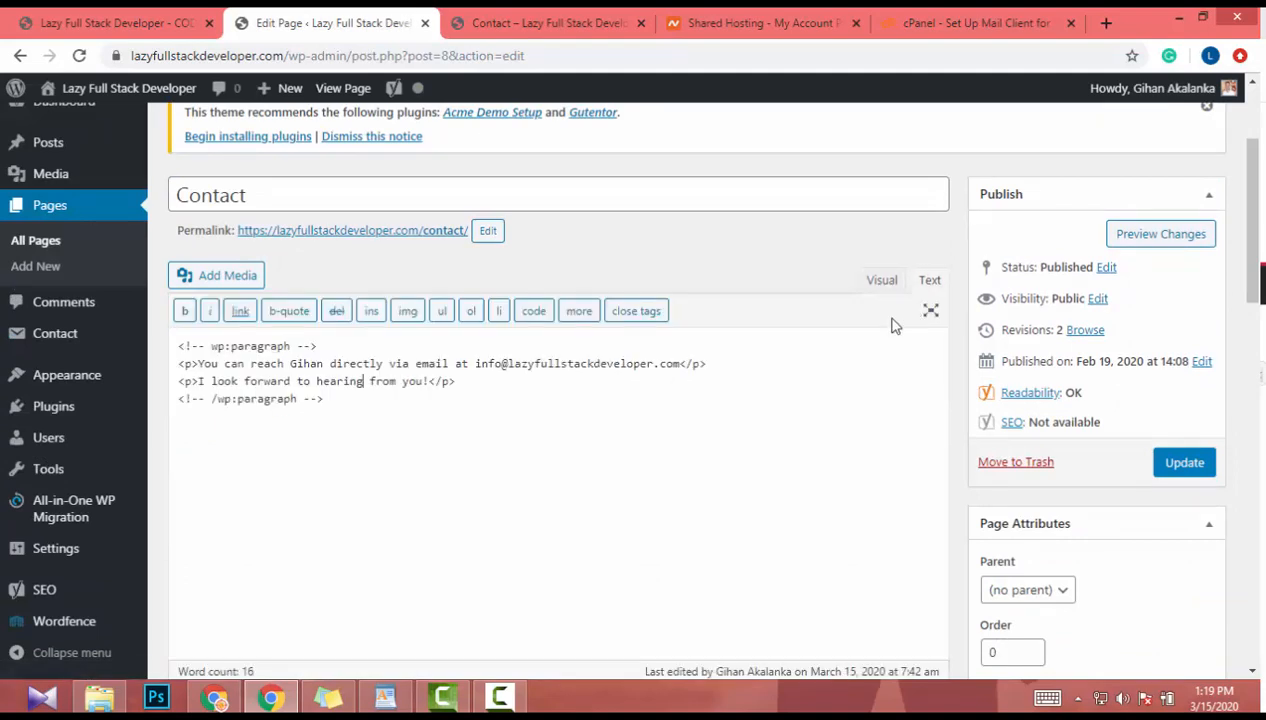
pyautogui.hotkey('ctrl', 'a')
pyautogui.hotkey('ctrl', 'v')
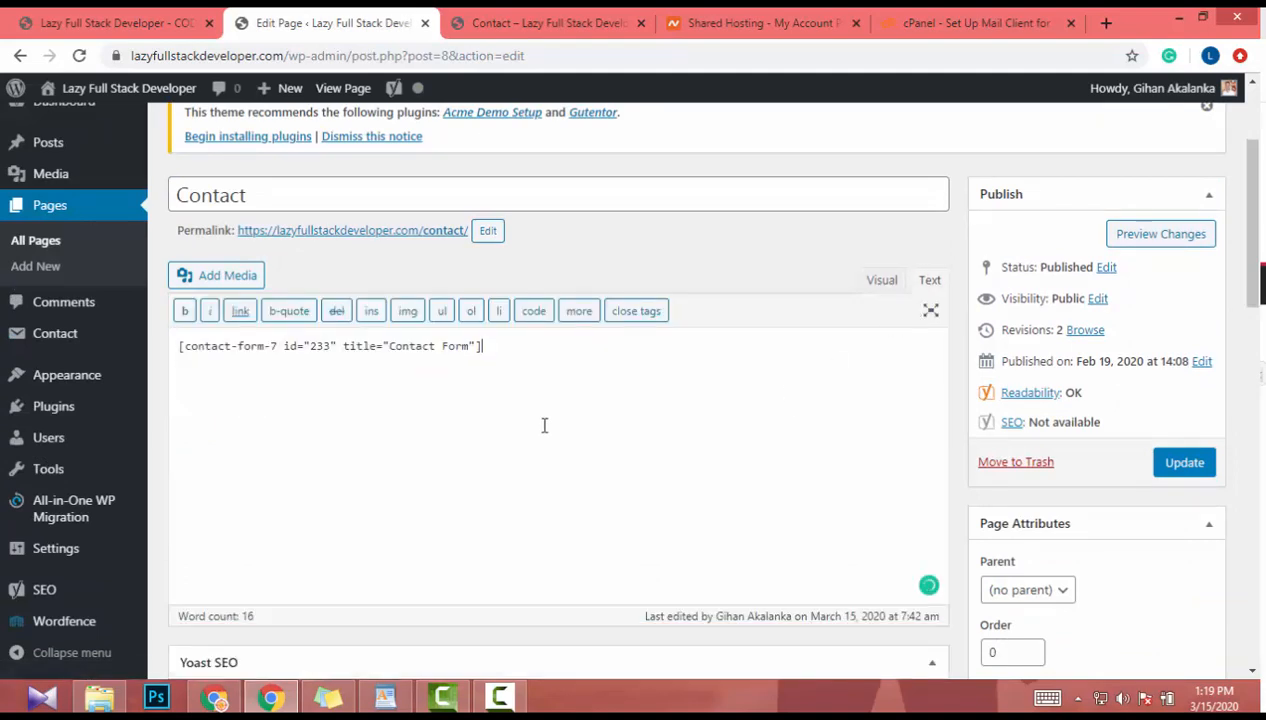
pyautogui.click(880, 285)
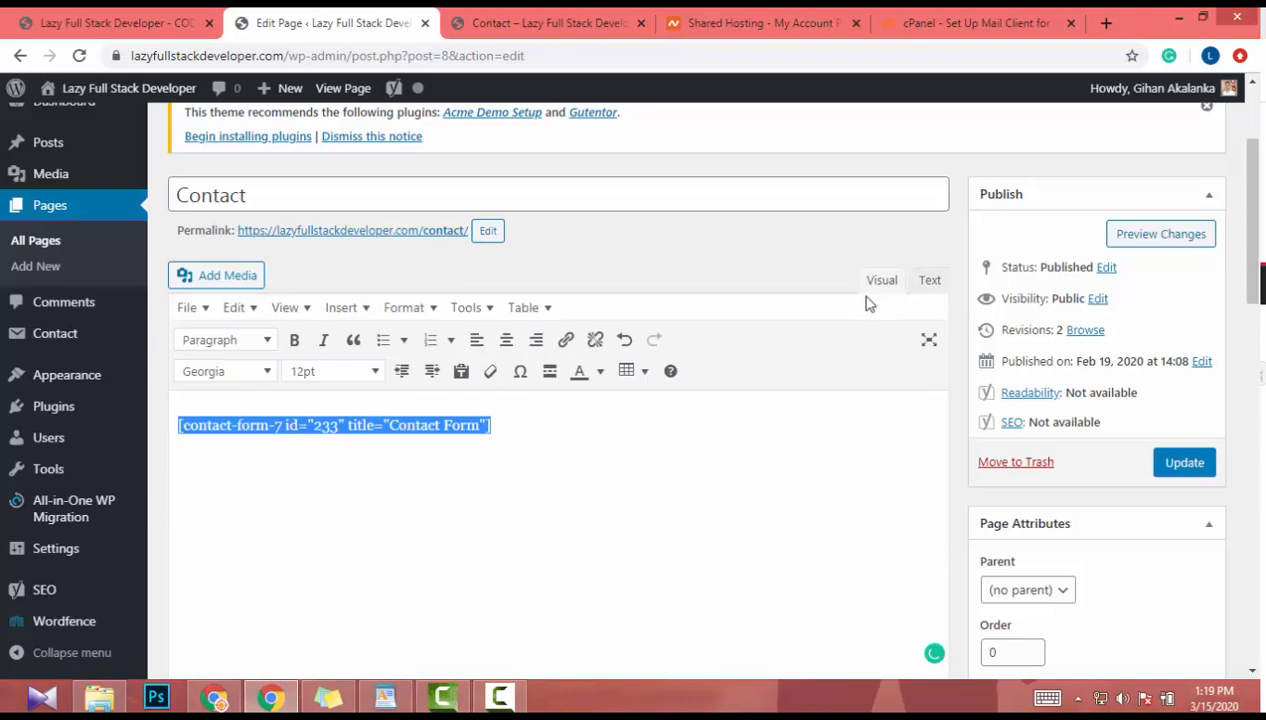
pyautogui.click(929, 281)
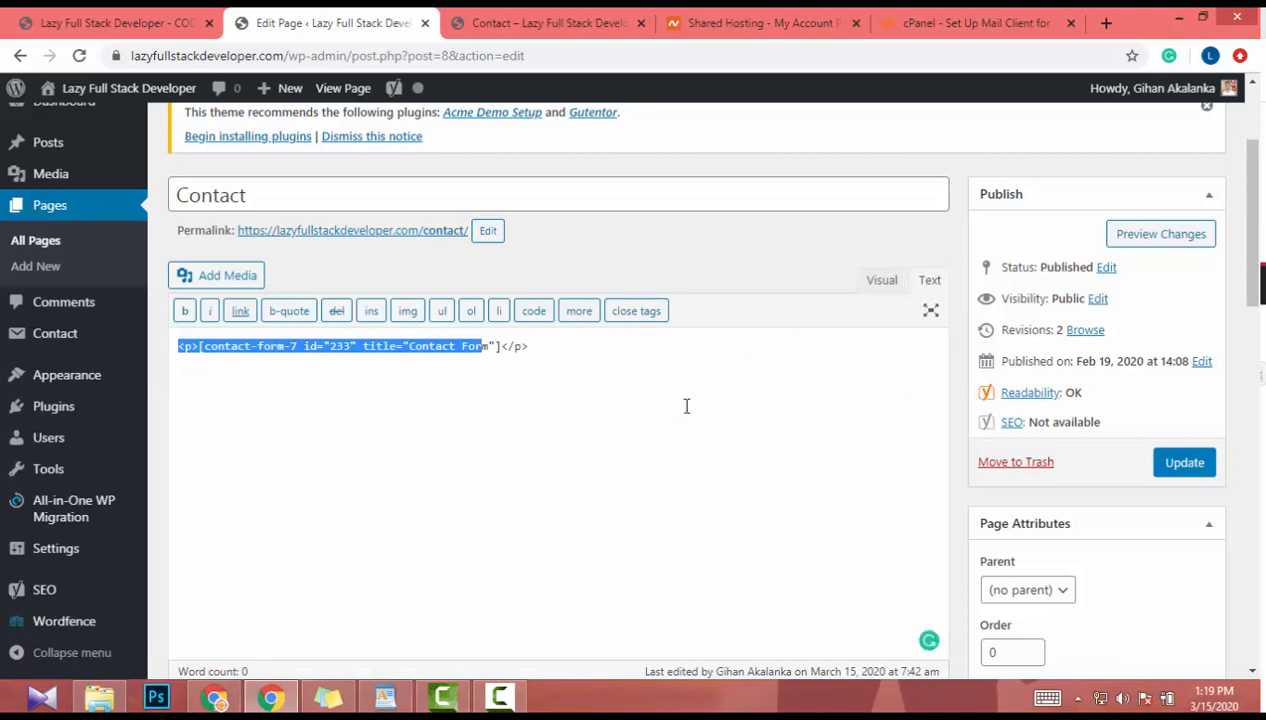
pyautogui.hotkey('ctrl', 'a')
pyautogui.hotkey('ctrl', 'v')
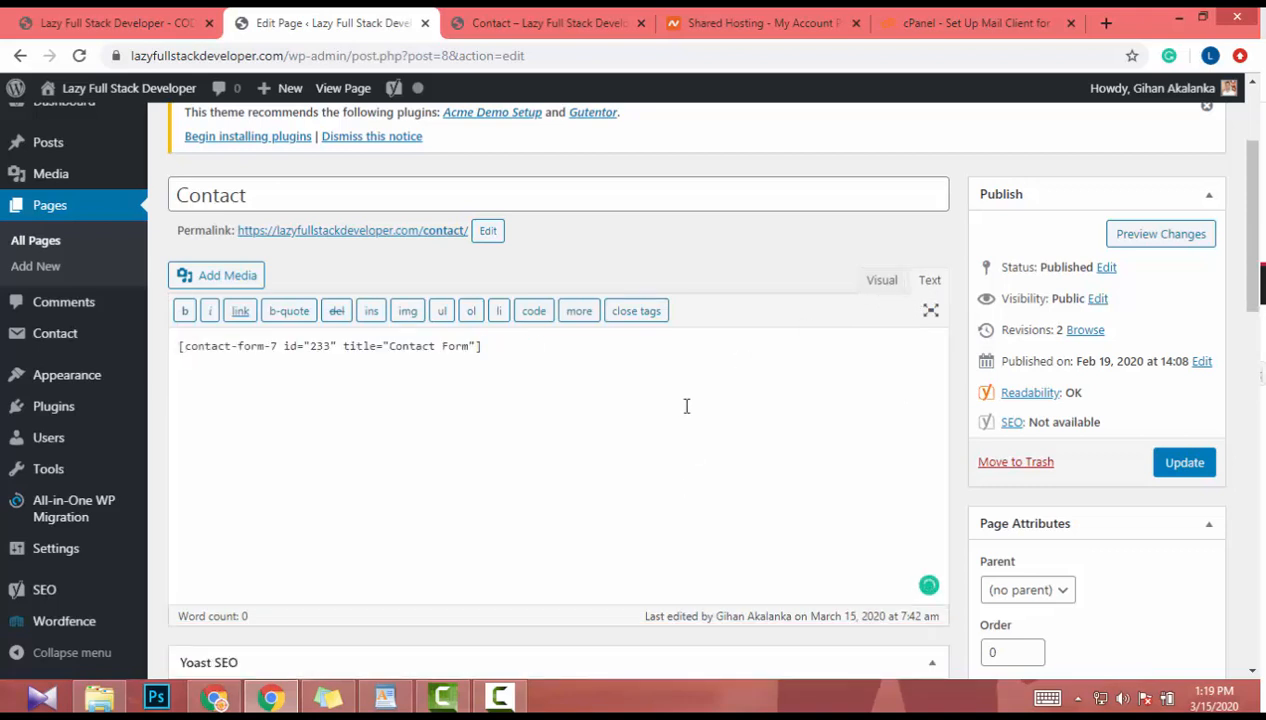
pyautogui.click(880, 283)
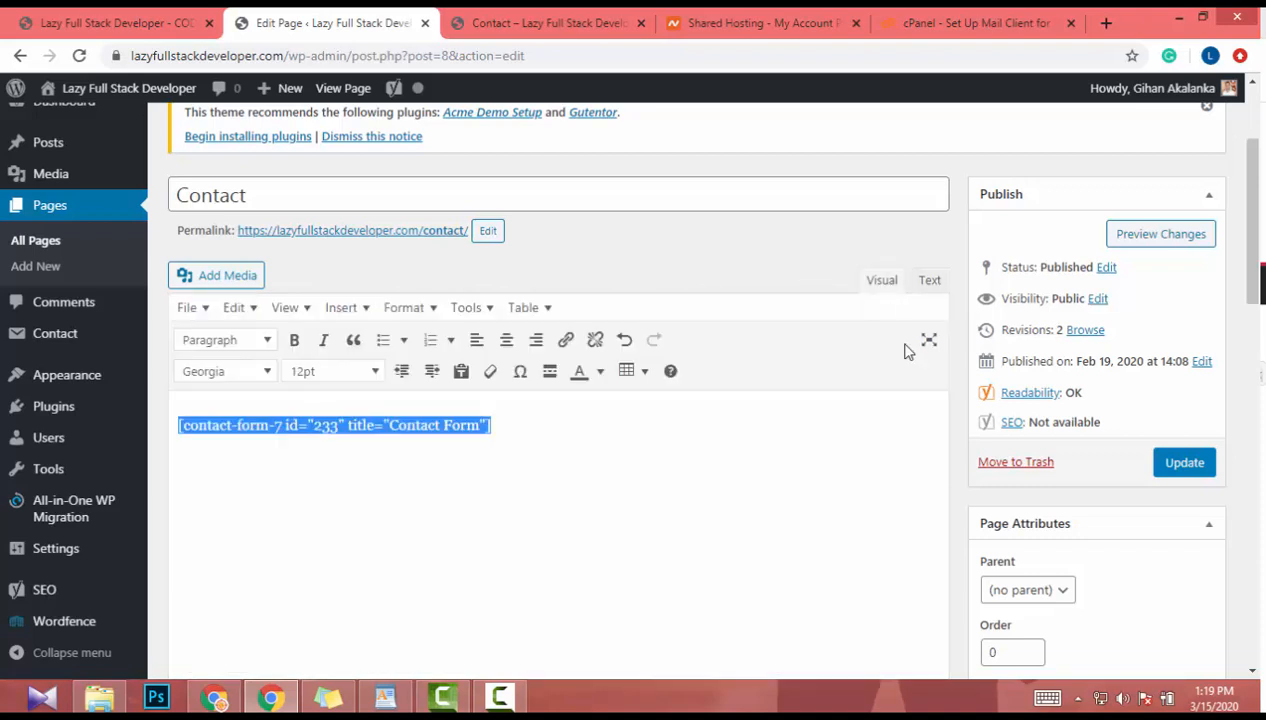
pyautogui.click(1162, 462)
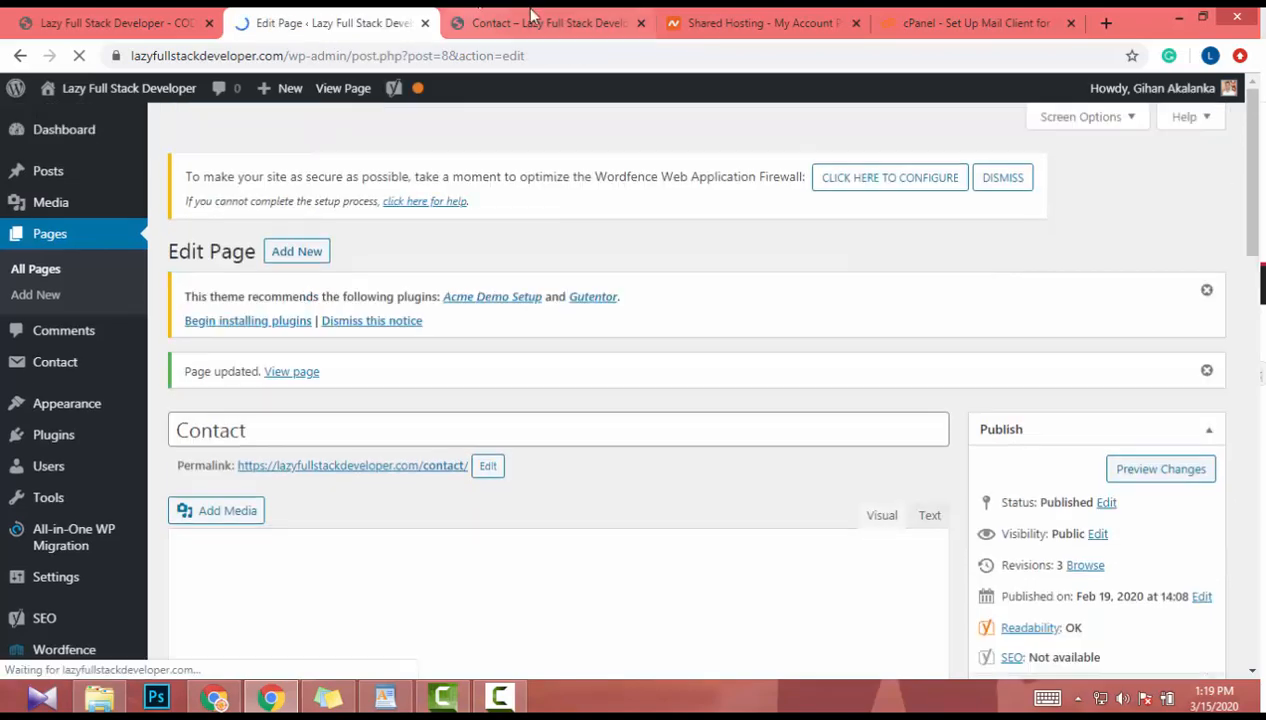
# - Fill in Name, Email, Subject and Message with test values on the Contact preview and send
pyautogui.click(531, 15)
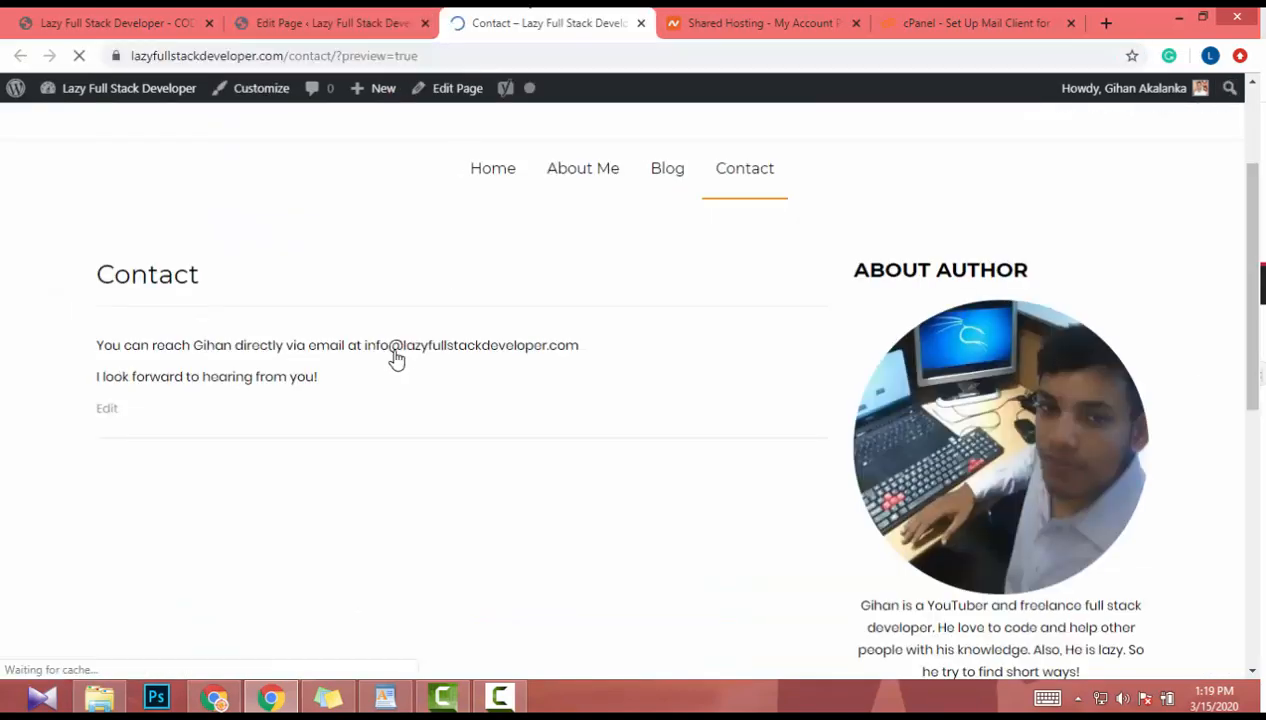
pyautogui.scroll(-3, 452, 415)
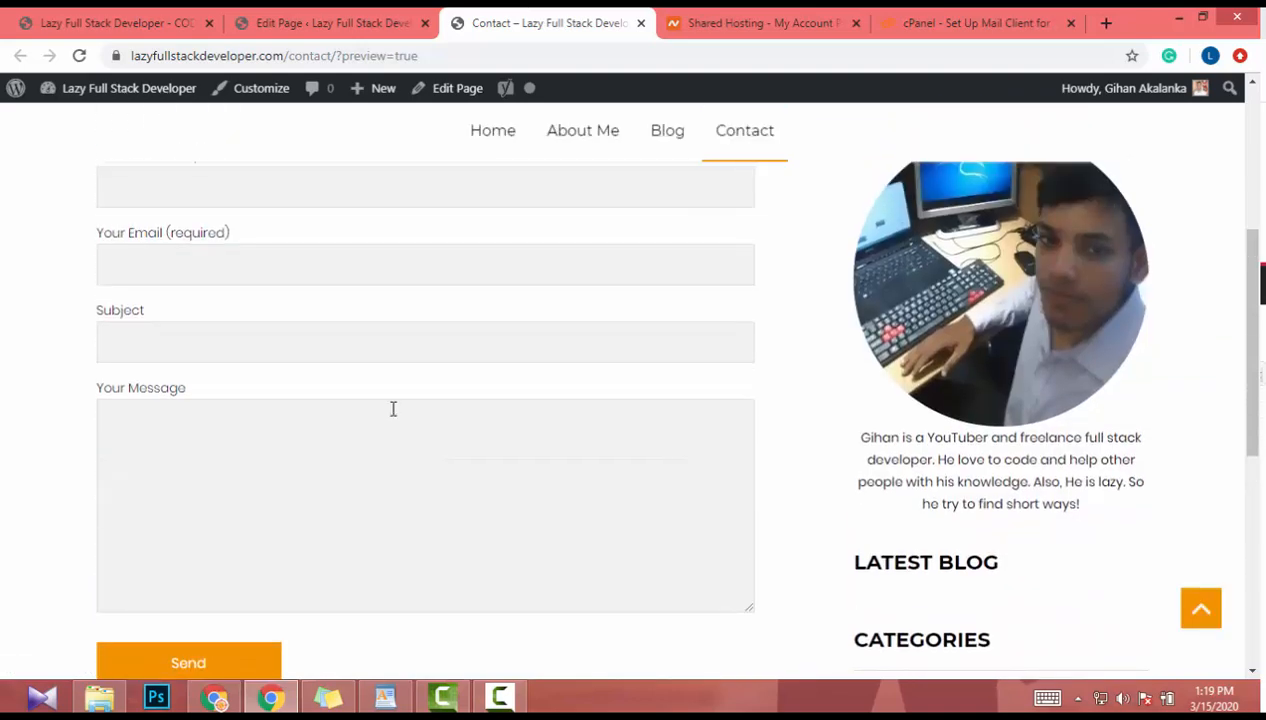
pyautogui.scroll(3, 393, 409)
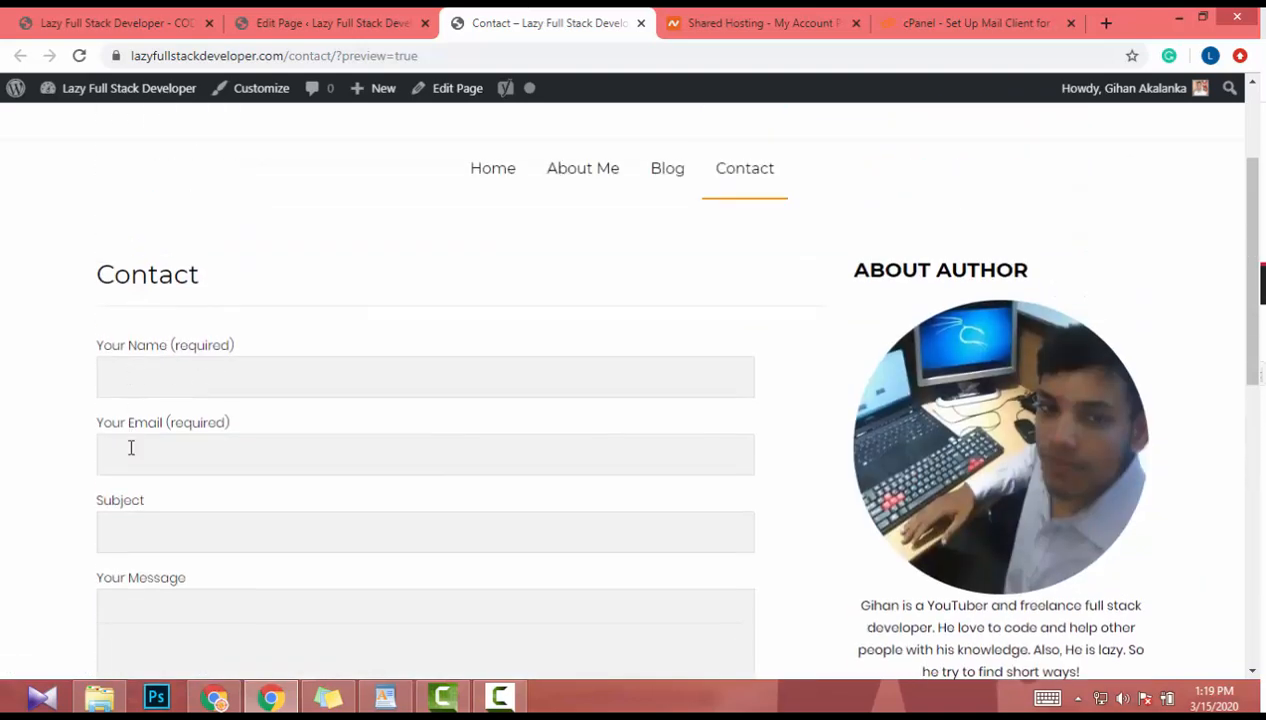
pyautogui.scroll(-1, 156, 463)
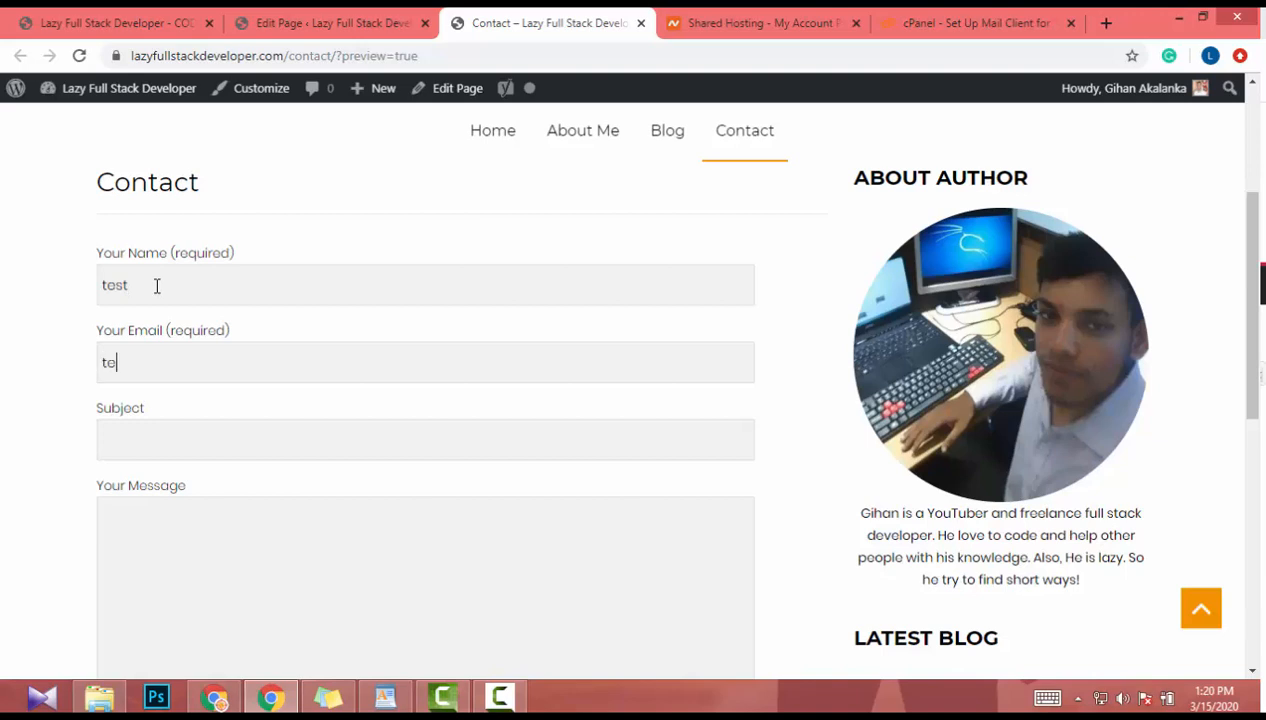
pyautogui.write('@')
pyautogui.write('tes')
pyautogui.write('te')
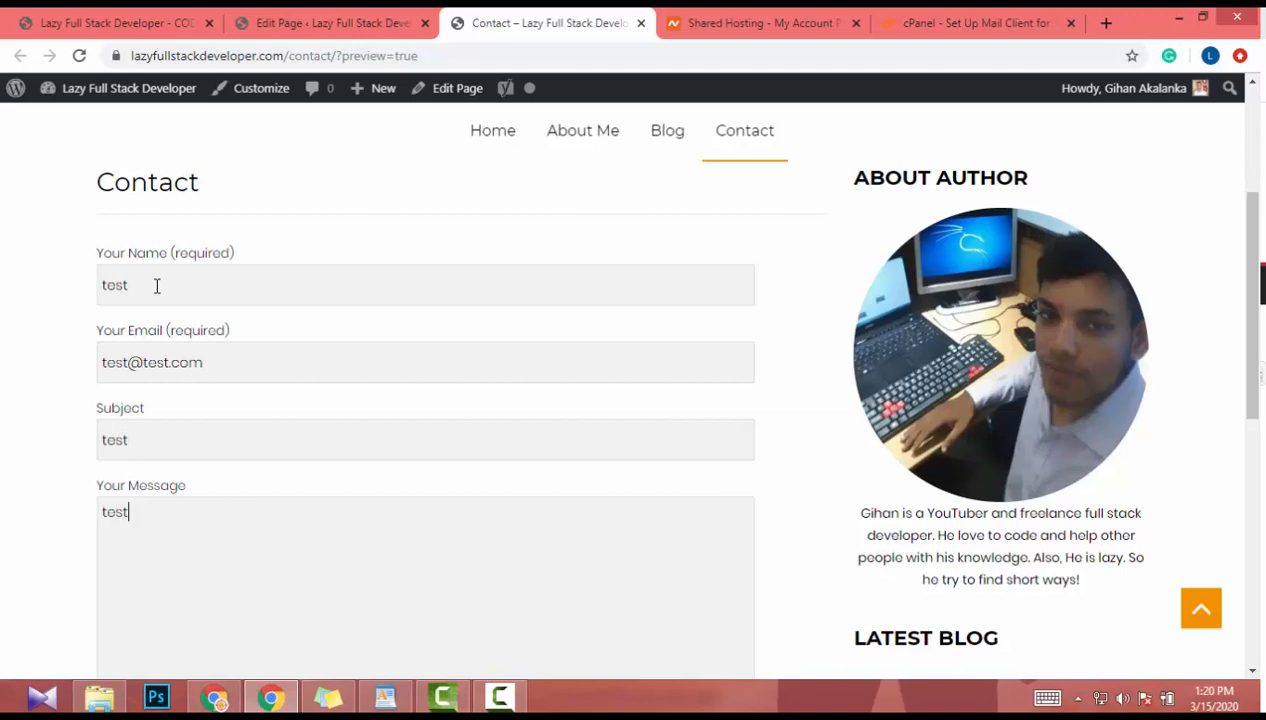
pyautogui.scroll(-3, 166, 286)
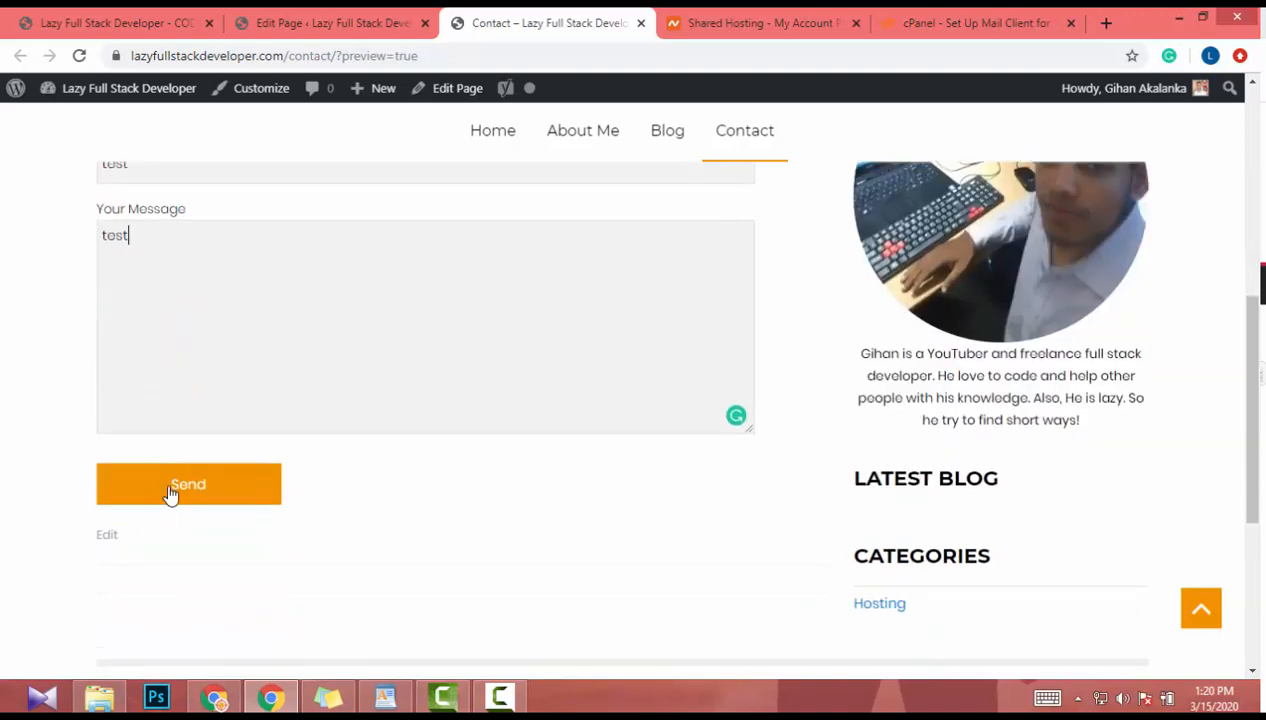
pyautogui.click(170, 492)
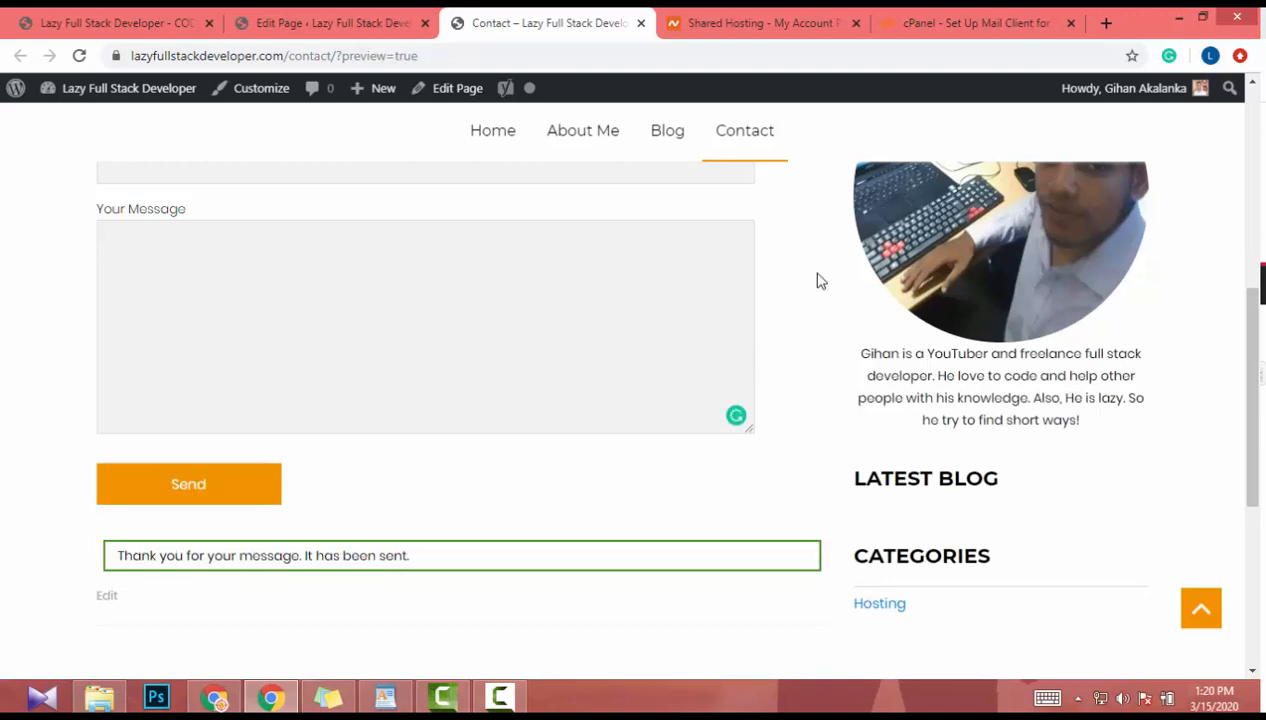
# - Go to the cPanel home page and open Email Accounts, showing all five mailboxes including noreply
pyautogui.click(957, 22)
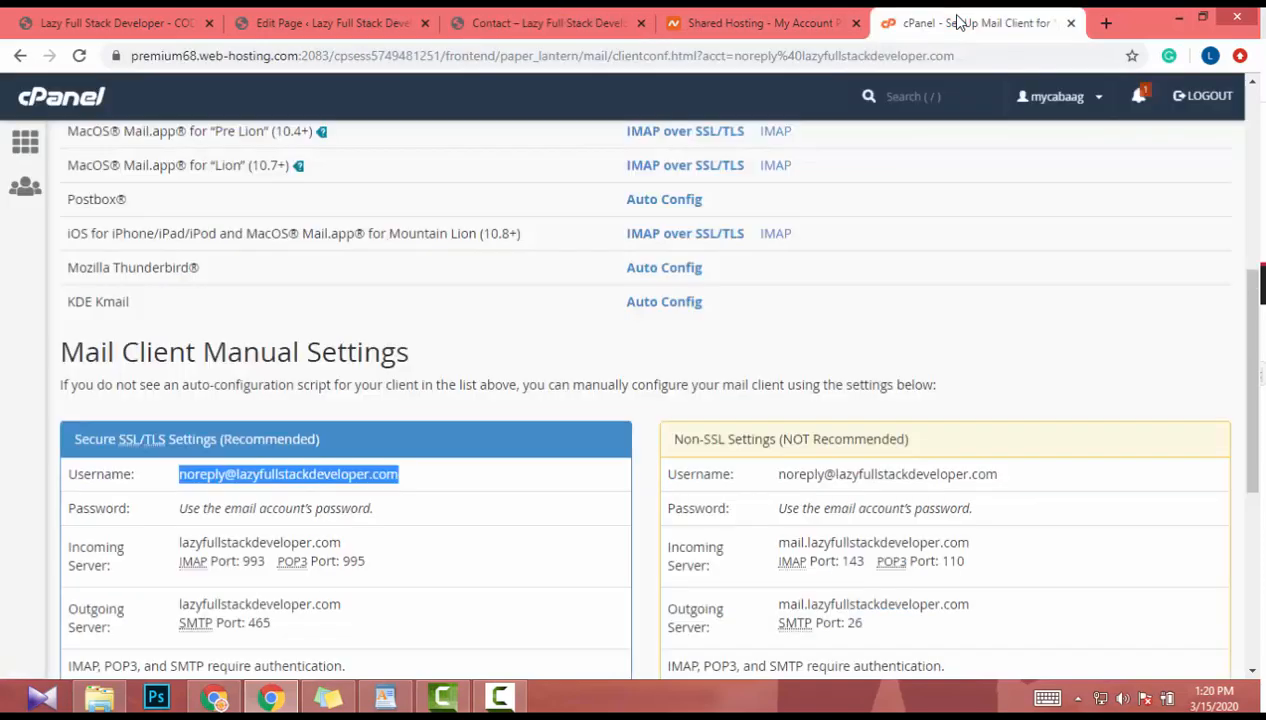
pyautogui.click(764, 20)
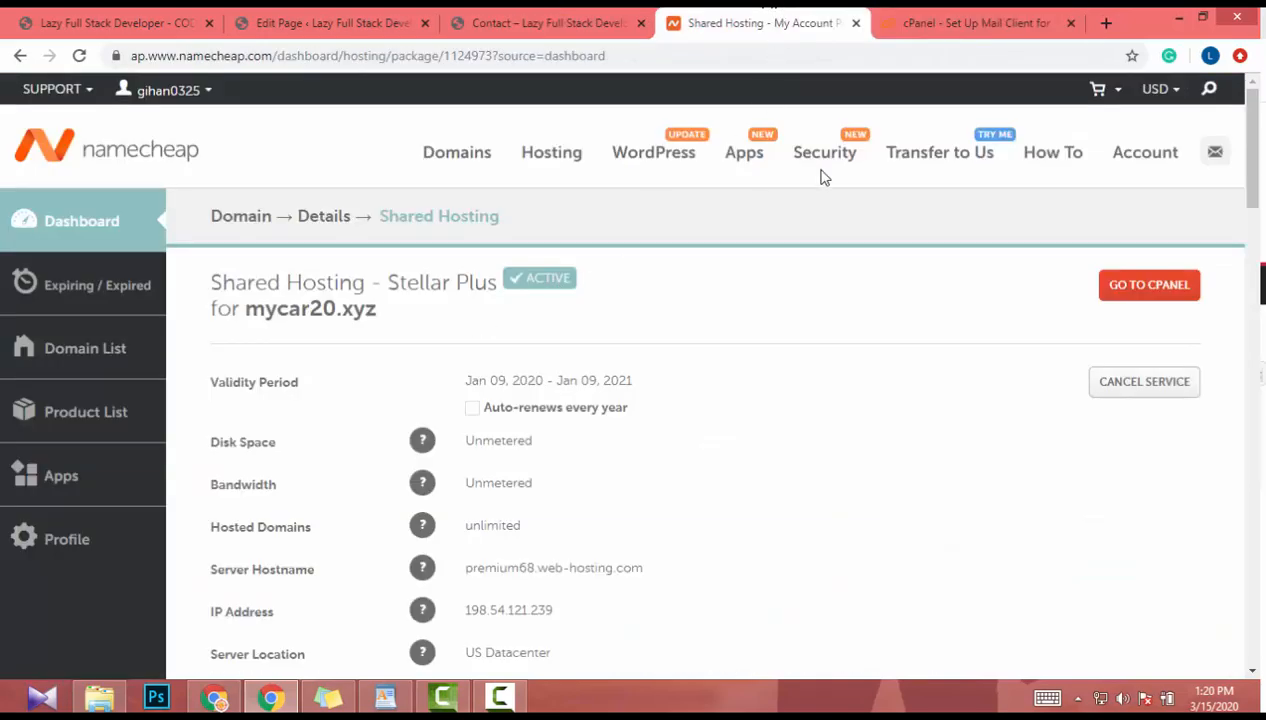
pyautogui.click(965, 22)
pyautogui.scroll(10, 3, 303)
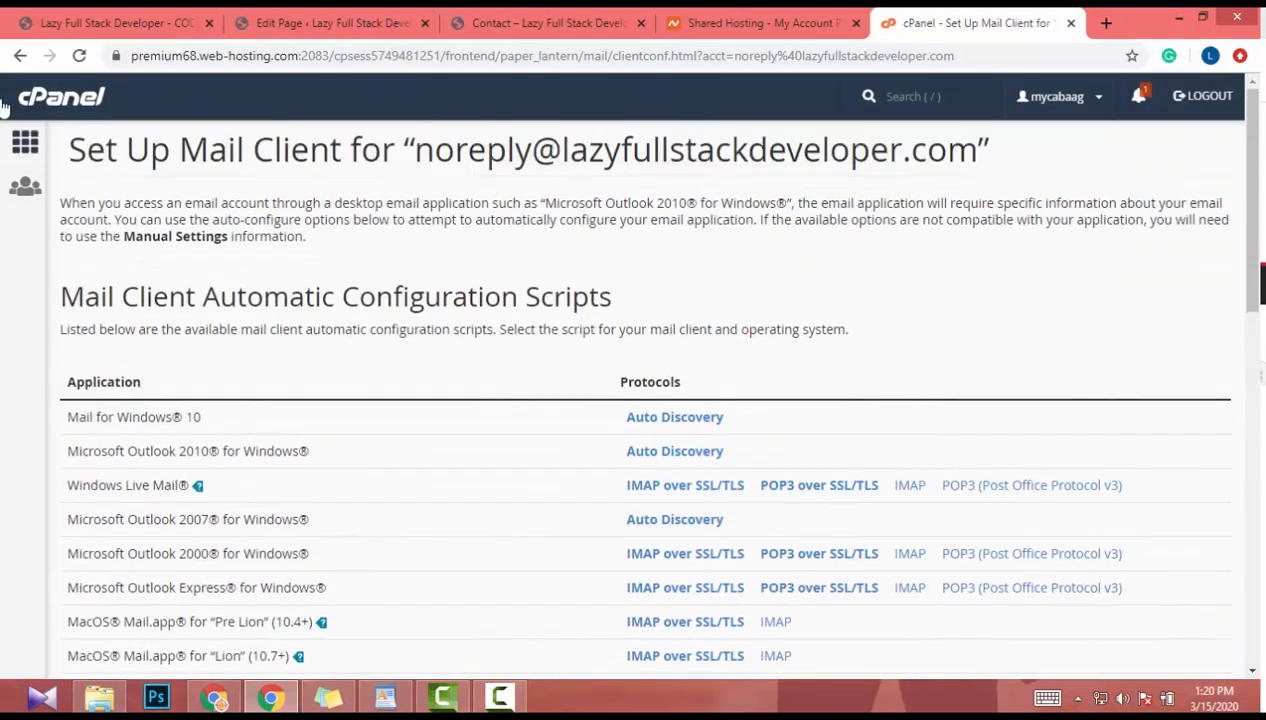
pyautogui.click(70, 103)
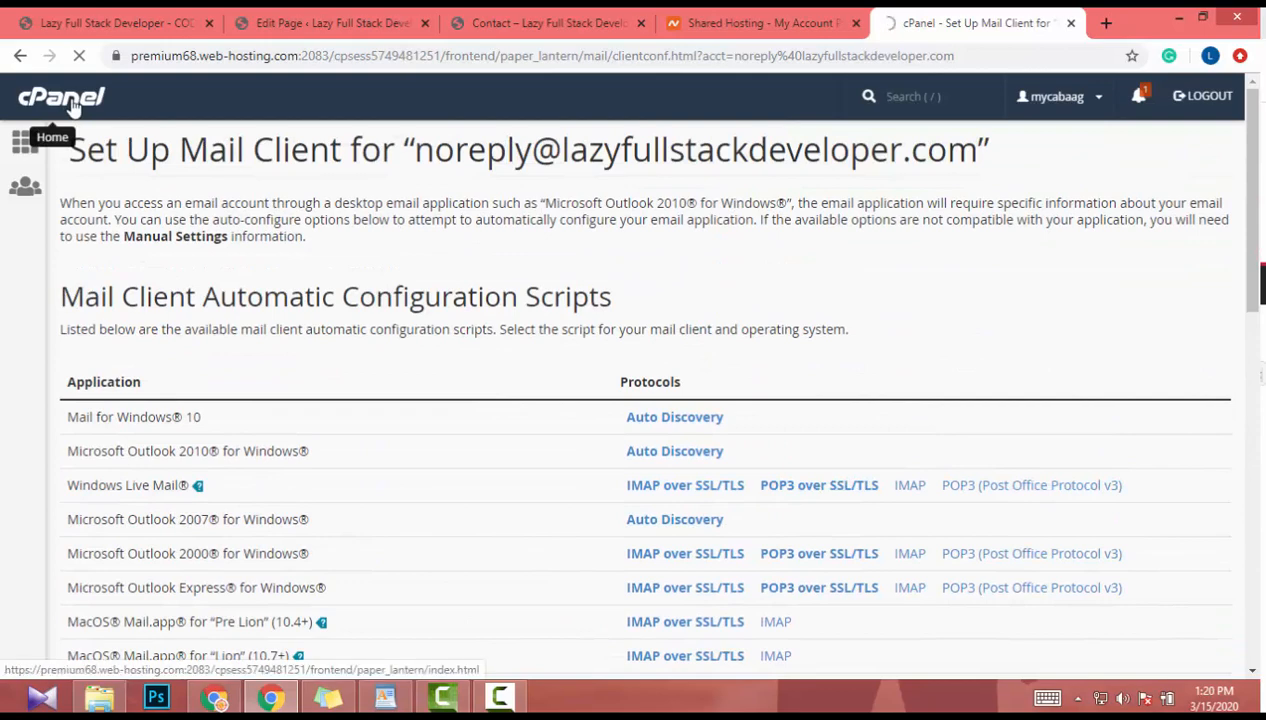
pyautogui.scroll(-8, 98, 385)
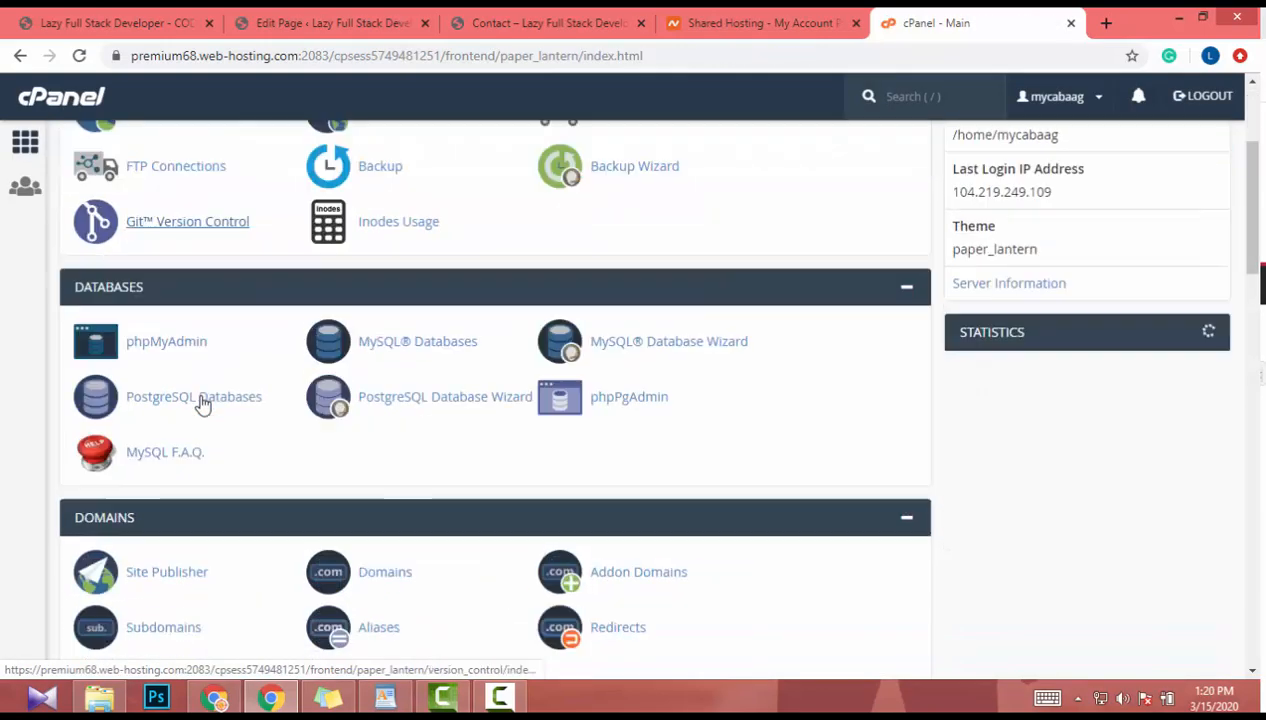
pyautogui.scroll(1, 175, 462)
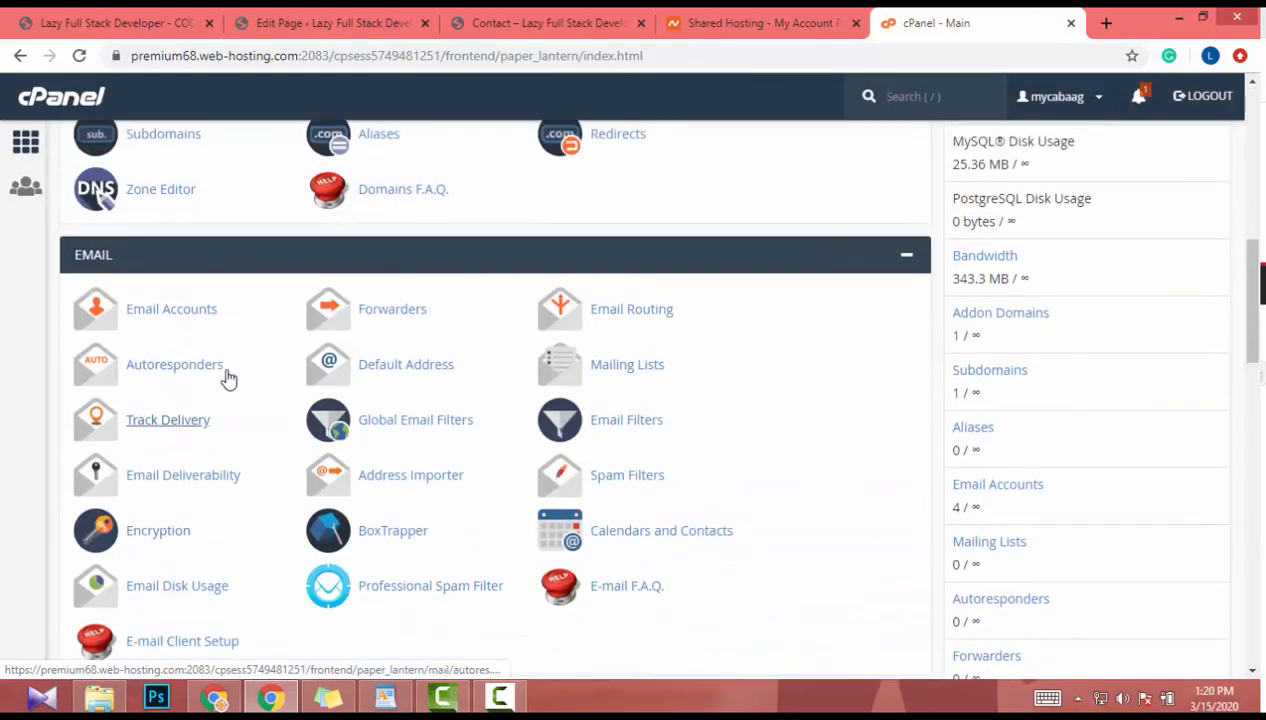
pyautogui.click(200, 325)
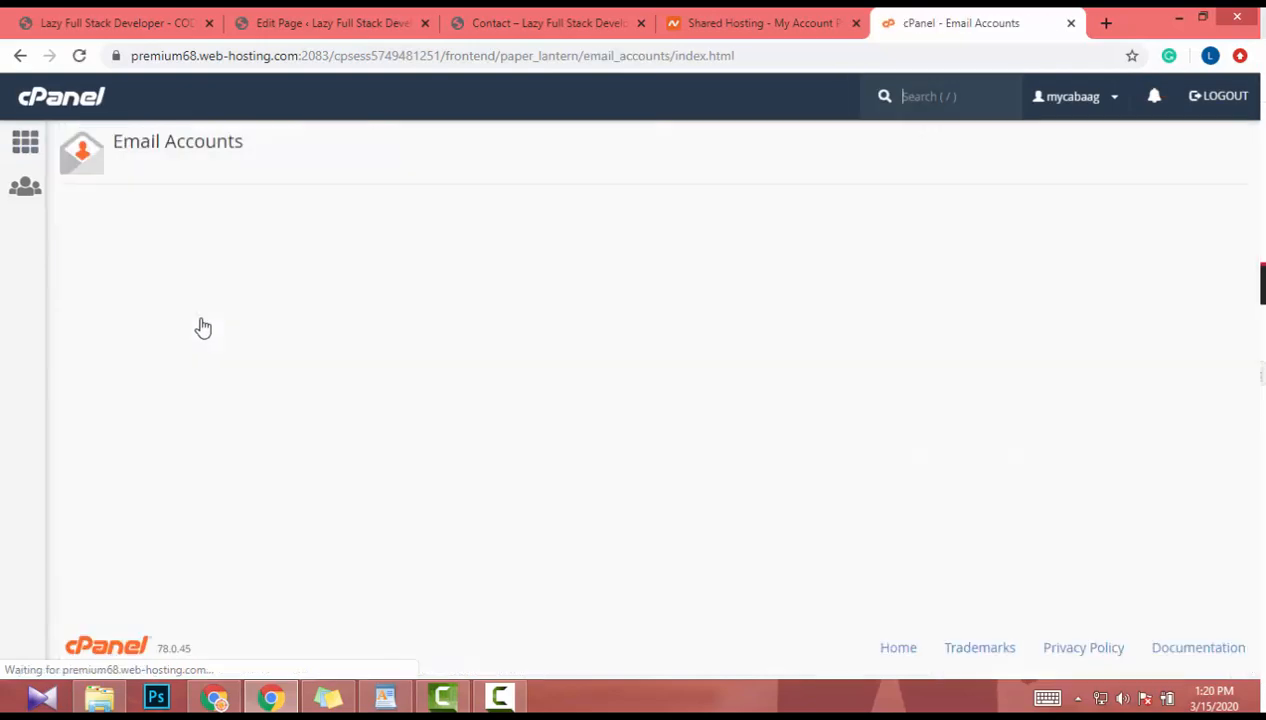
pyautogui.scroll(-1, 430, 480)
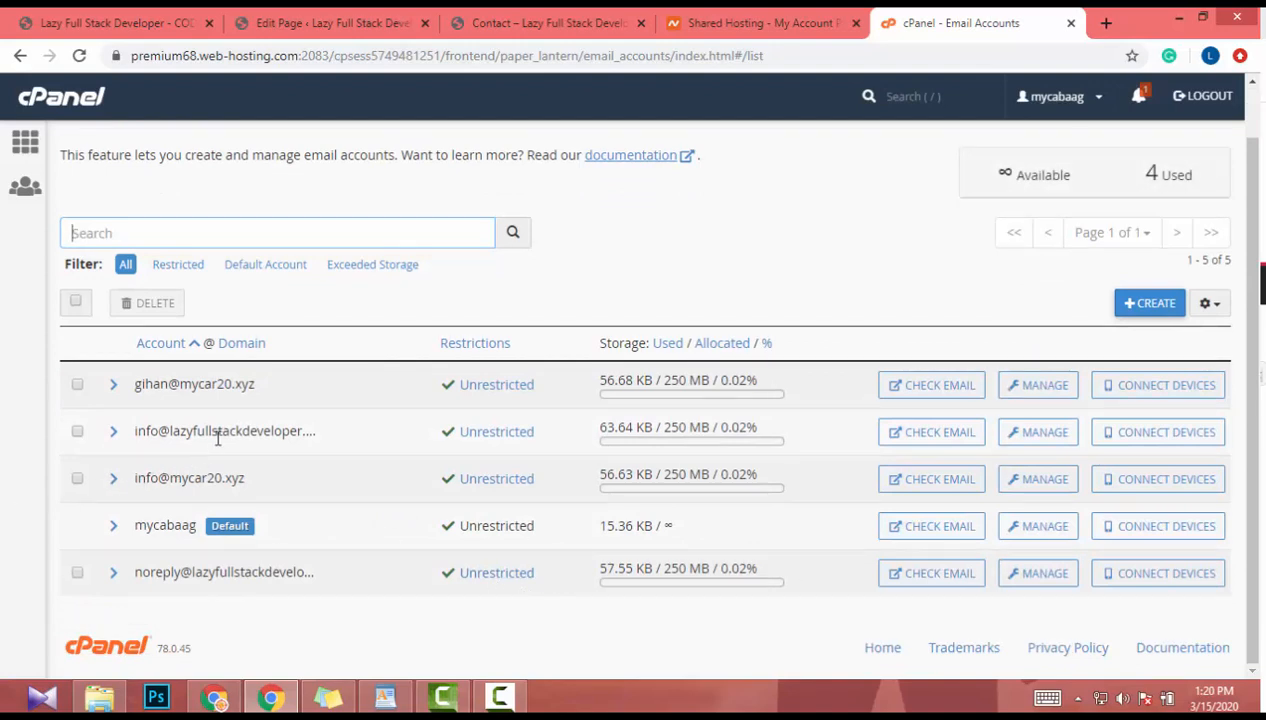
# - Open the info mailbox's webmail and read the 'Lazy Full Stack Developer "test"' message
pyautogui.click(946, 433)
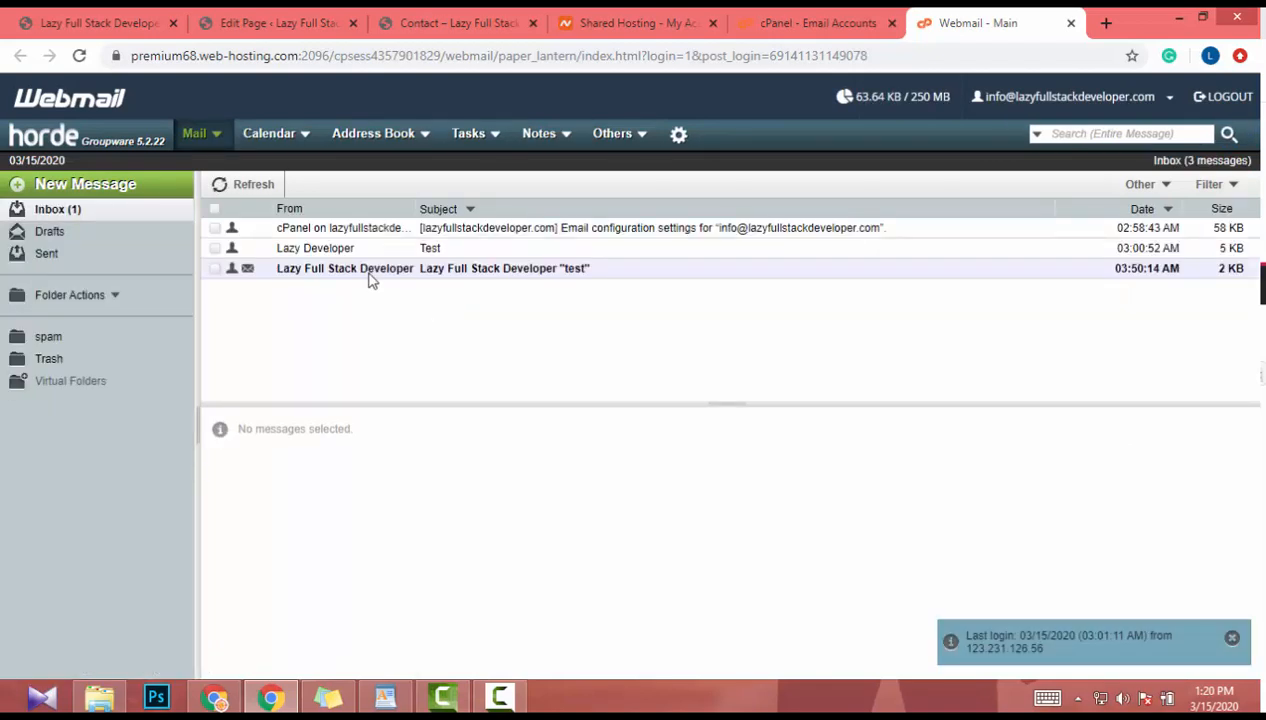
pyautogui.click(368, 276)
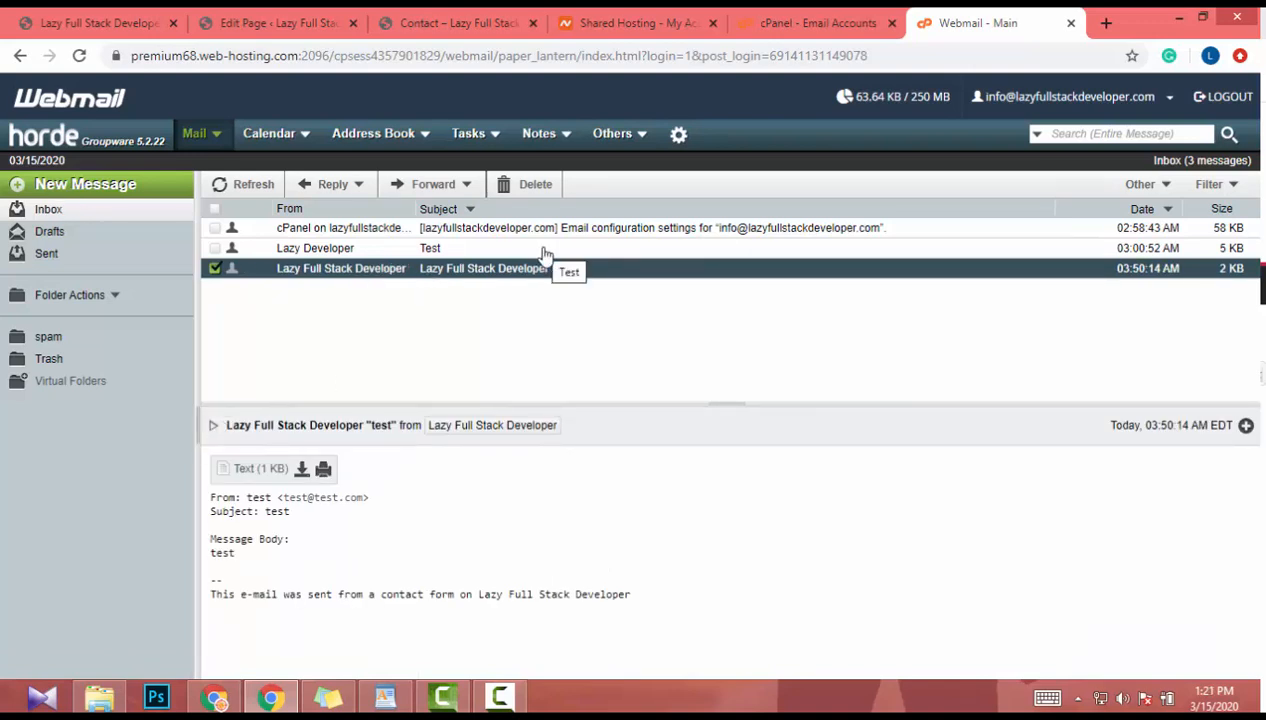
# - Scroll through the Contact page preview to check the embedded form
pyautogui.click(459, 22)
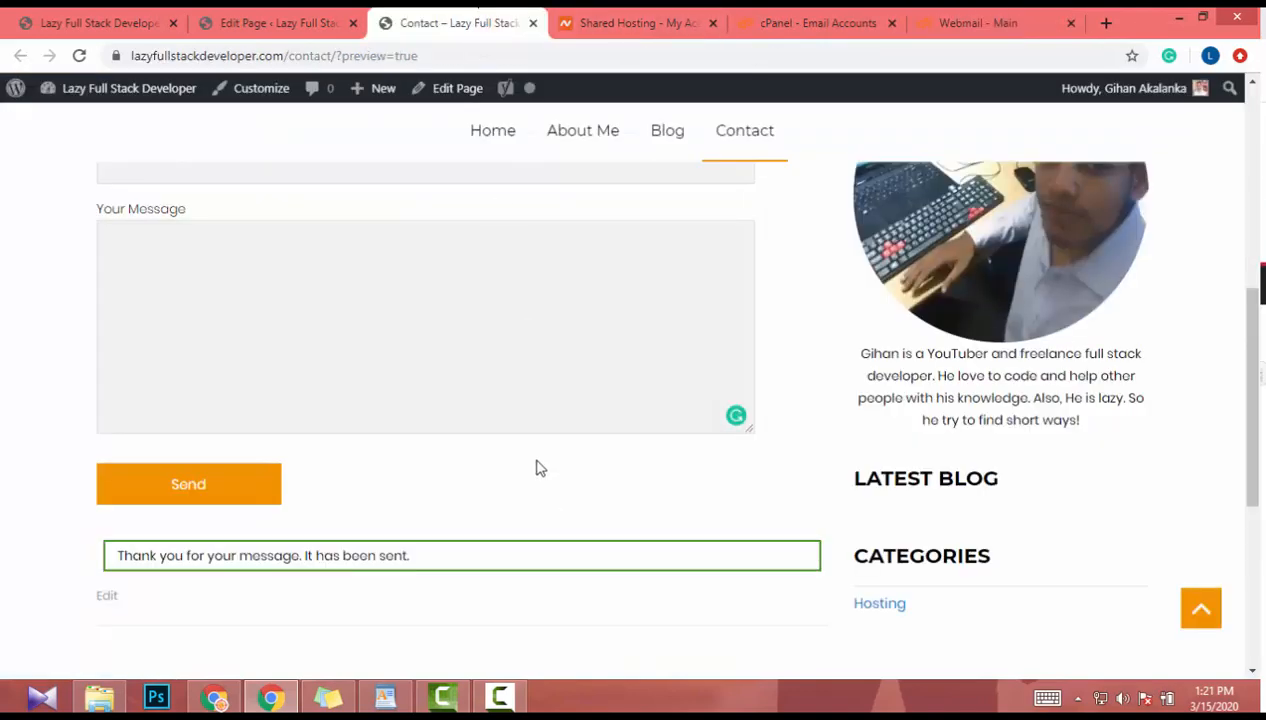
pyautogui.scroll(5, 537, 465)
pyautogui.scroll(-2, 537, 460)
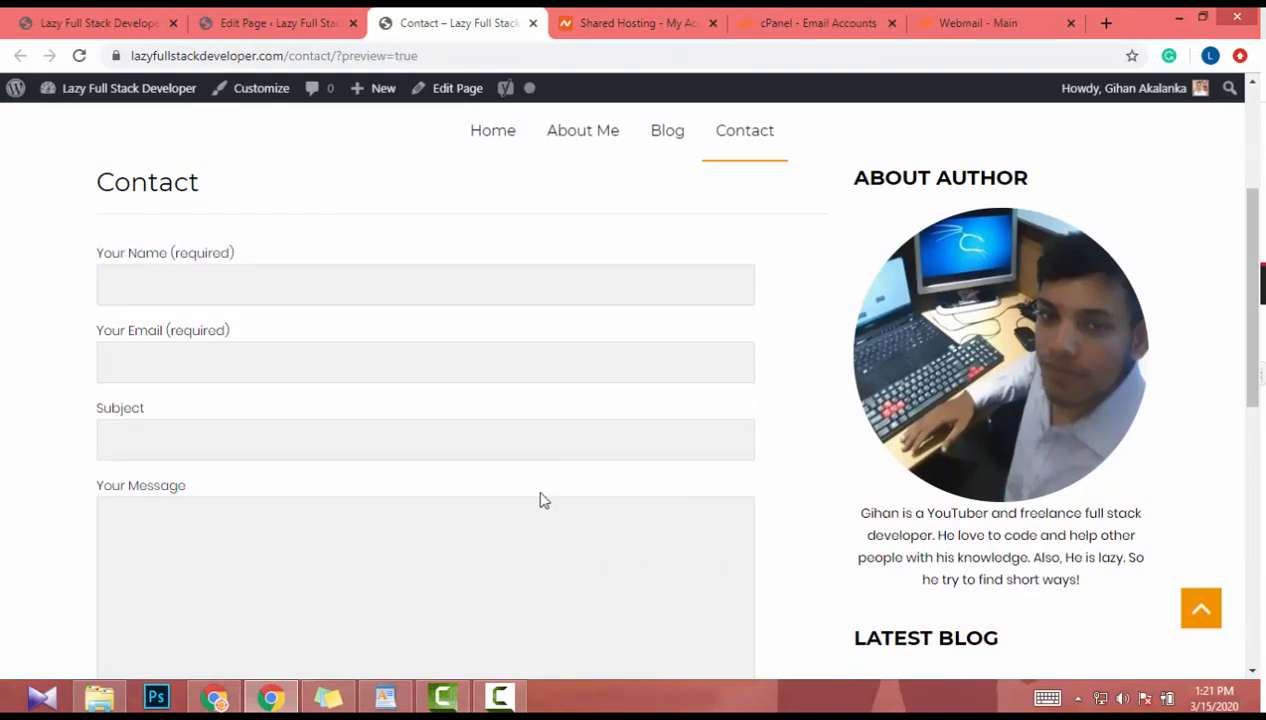
pyautogui.scroll(-2, 446, 526)
pyautogui.scroll(3, 447, 525)
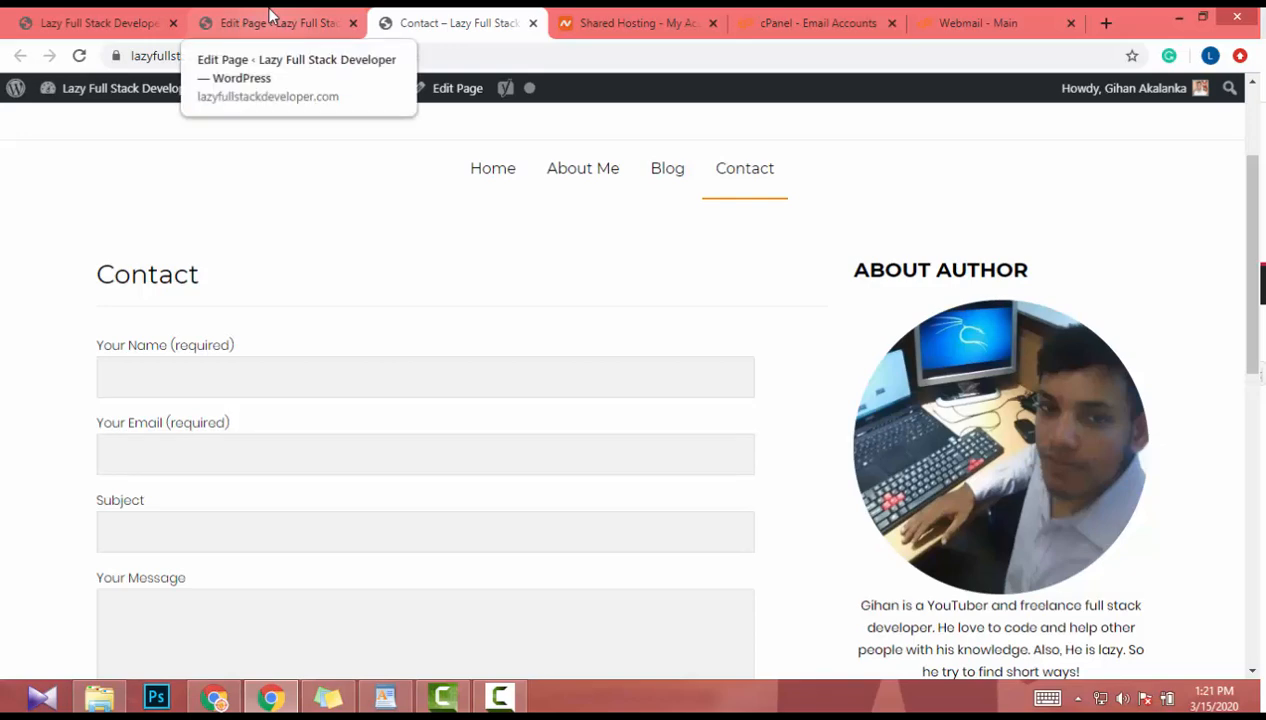
# - Search Add Plugins for 'smtp', listing WP Mail SMTP by WPForms and Post SMTP Mailer
pyautogui.click(101, 14)
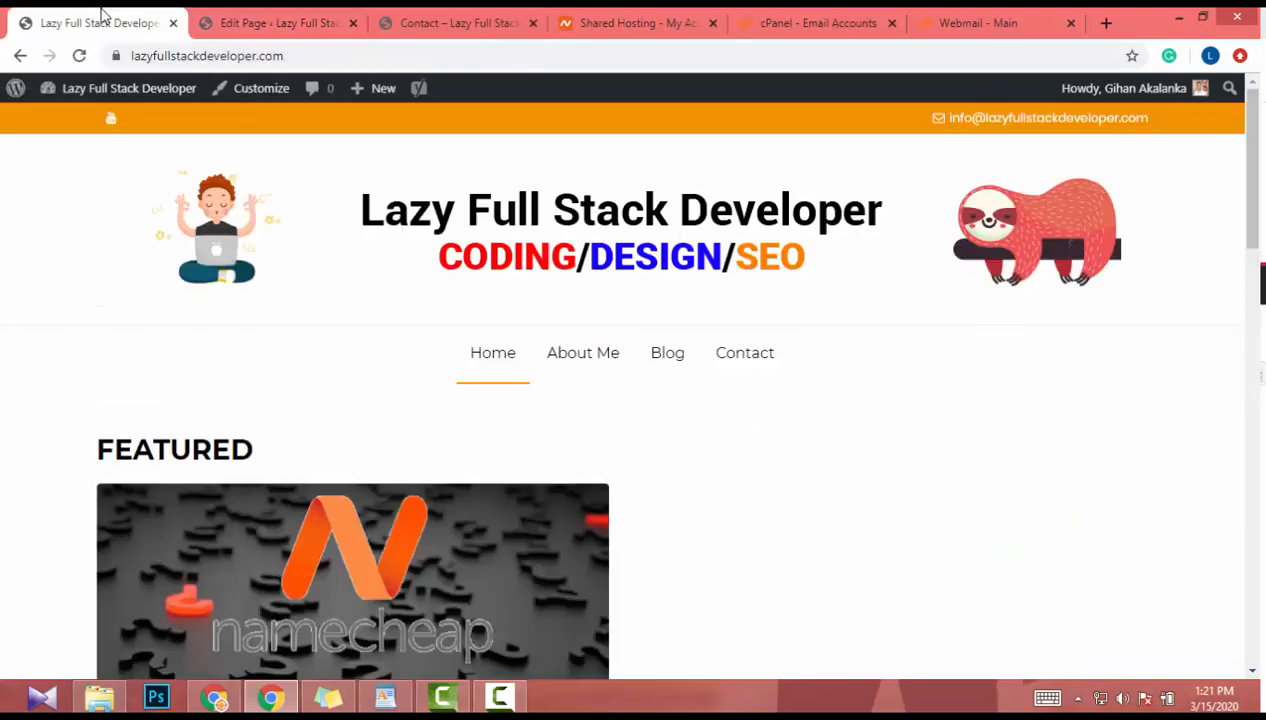
pyautogui.click(289, 16)
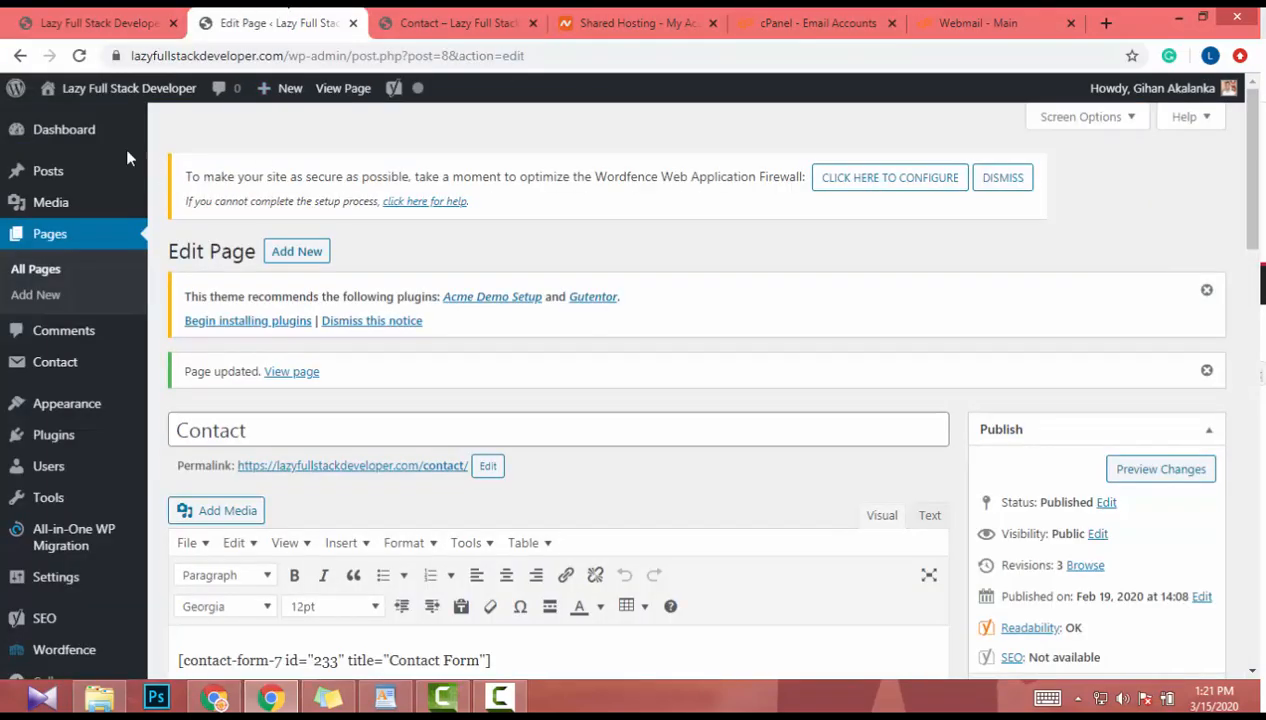
pyautogui.scroll(-2, 172, 289)
pyautogui.moveTo(62, 428)
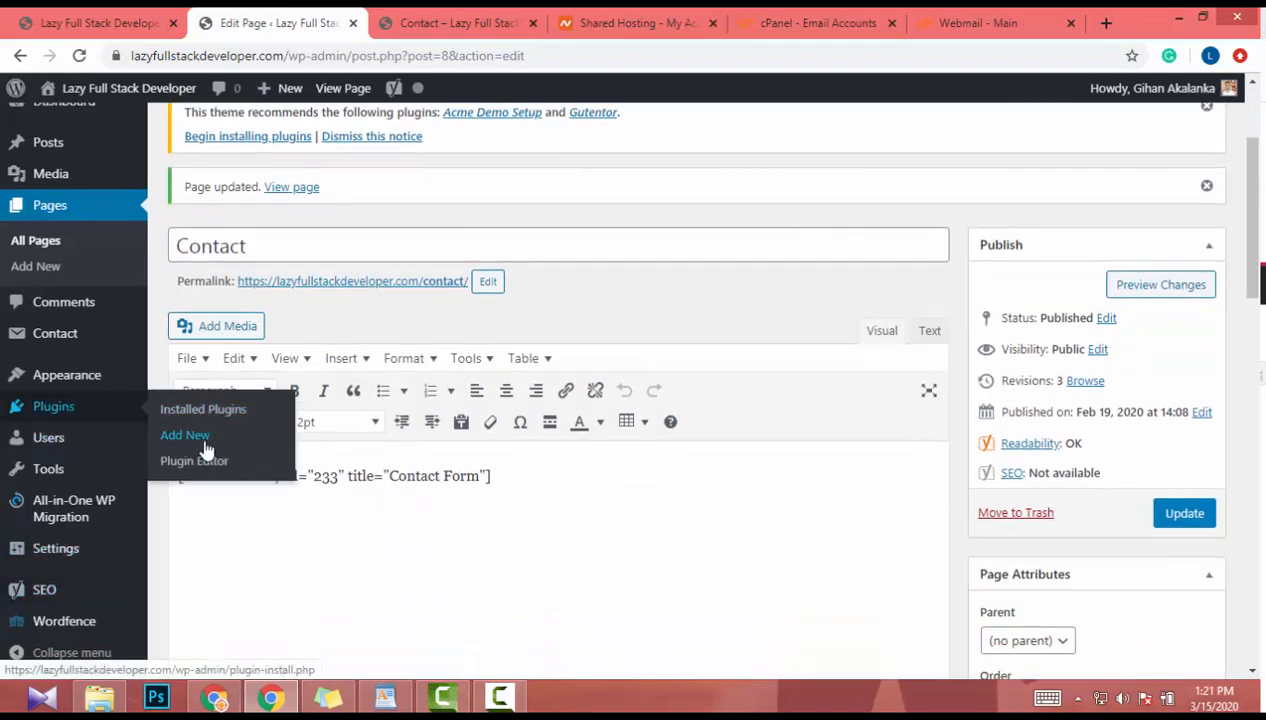
pyautogui.click(204, 444)
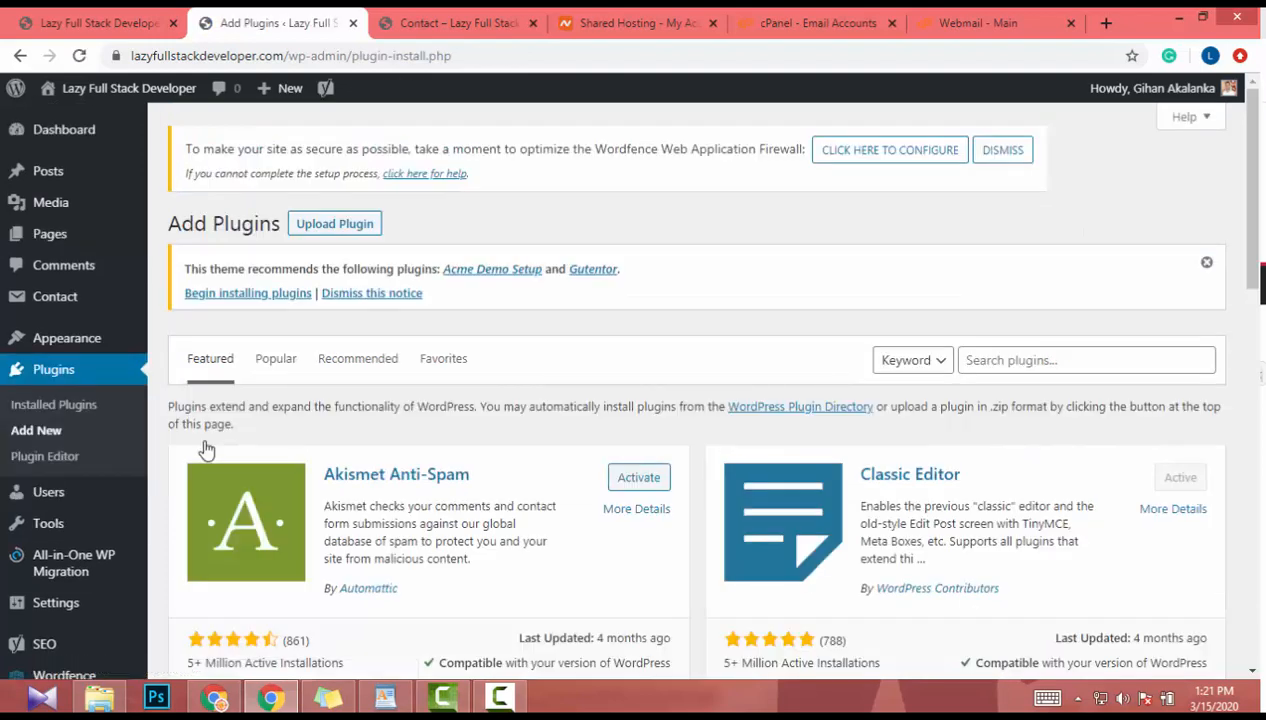
pyautogui.click(1078, 351)
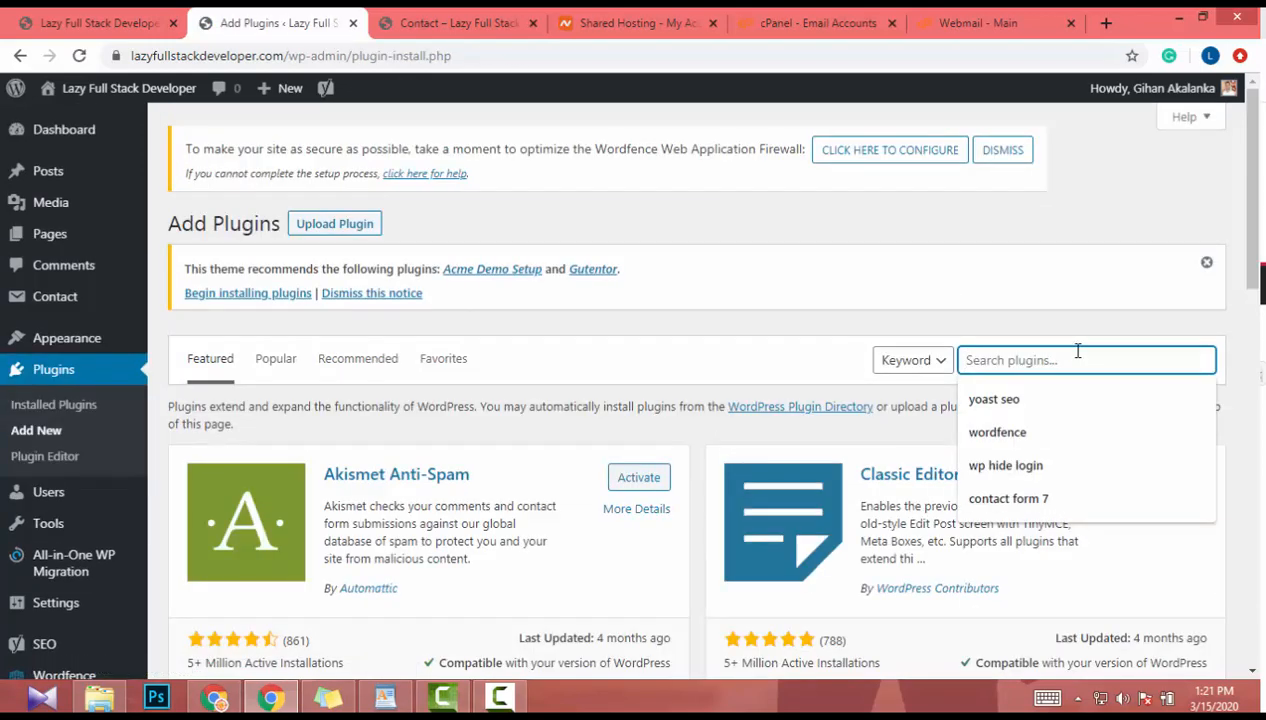
pyautogui.write('smtp')
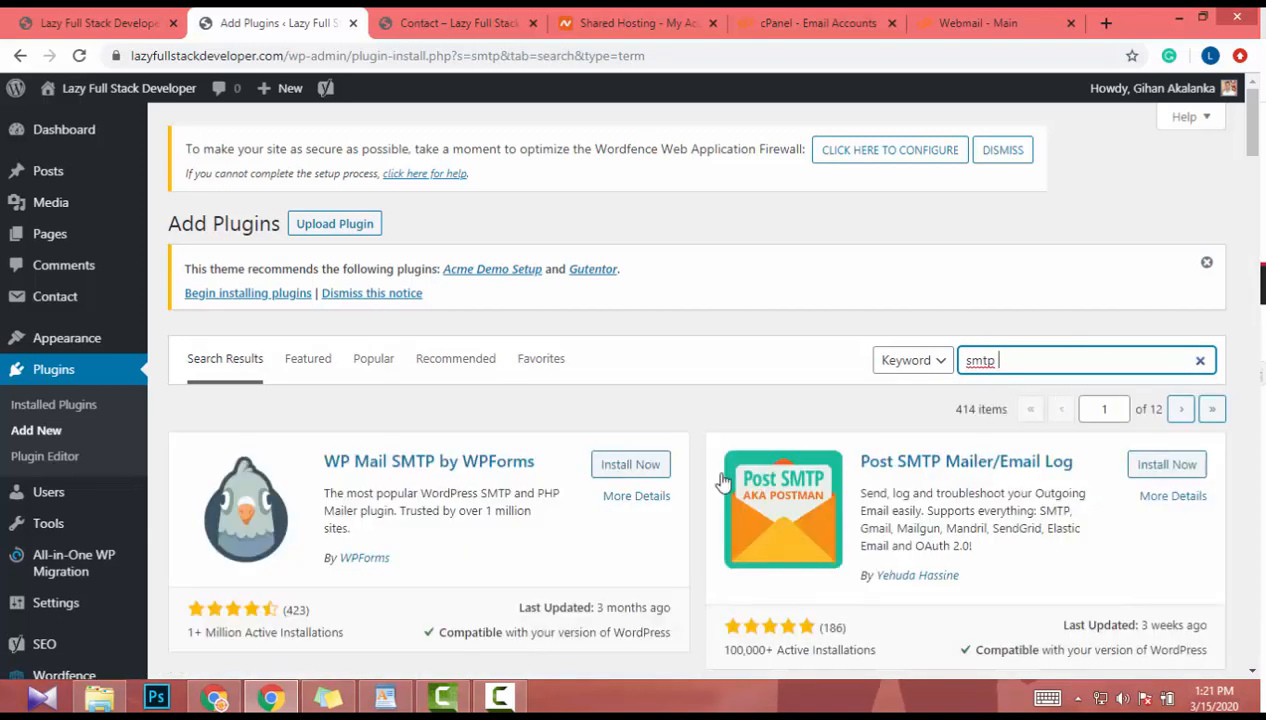
pyautogui.scroll(-1, 610, 480)
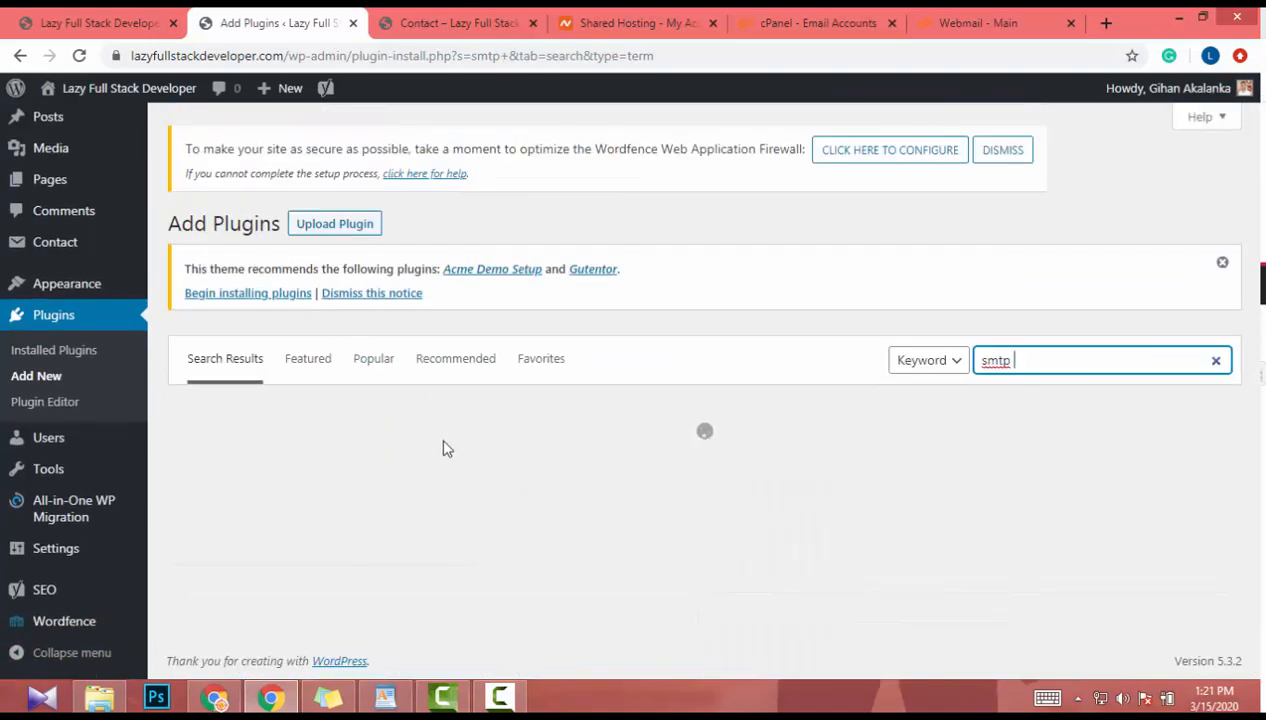
pyautogui.scroll(-1, 440, 440)
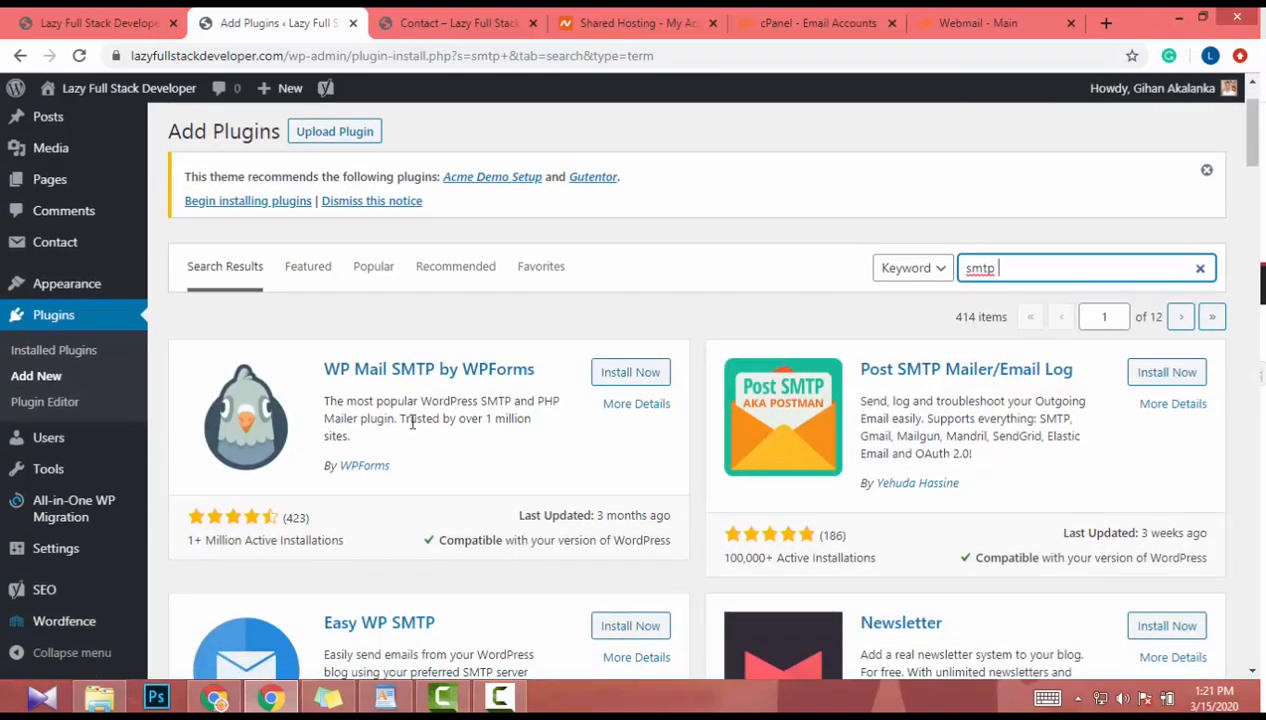